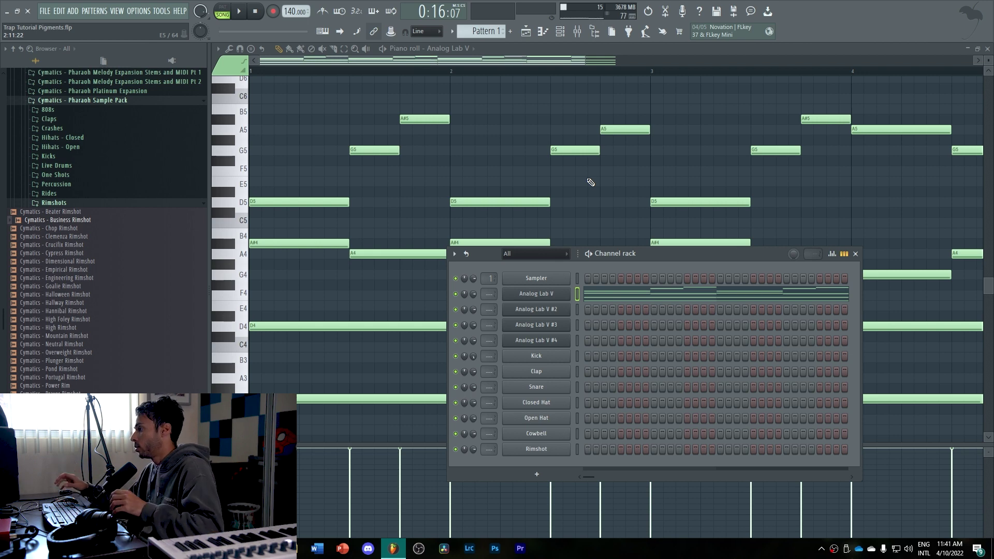
Check the Pianos preset loaded in the first Analog Lab V channel
{"action": "left_click", "coordinate": [556, 297]}
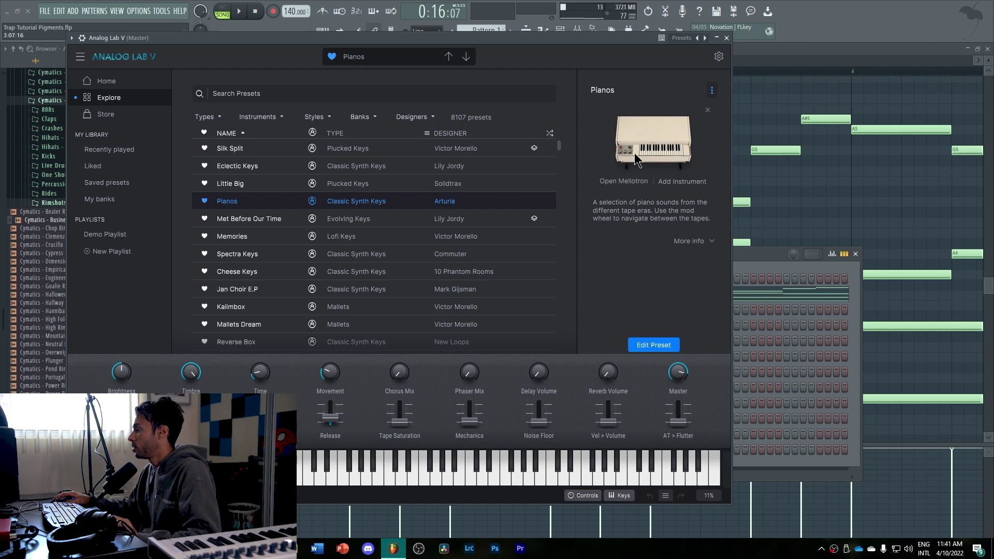
{"action": "left_click", "coordinate": [726, 38]}
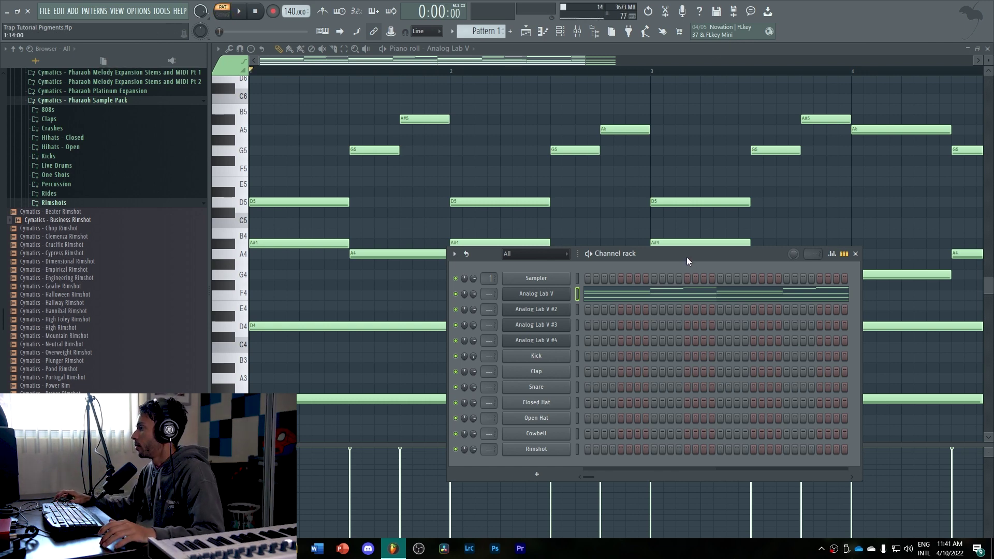
{"action": "left_click_drag", "start_coordinate": [687, 260], "coordinate": [596, 182]}
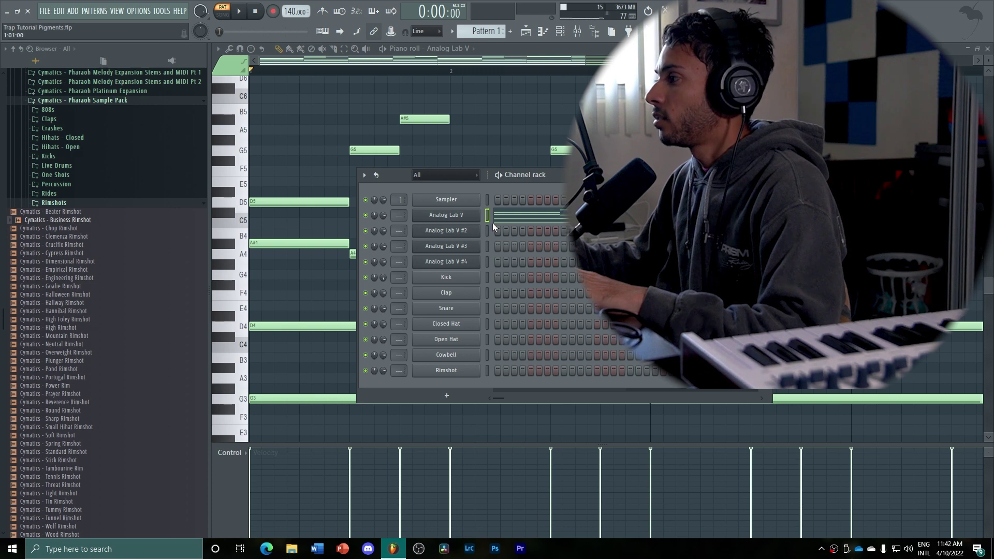
{"action": "left_click", "coordinate": [447, 215]}
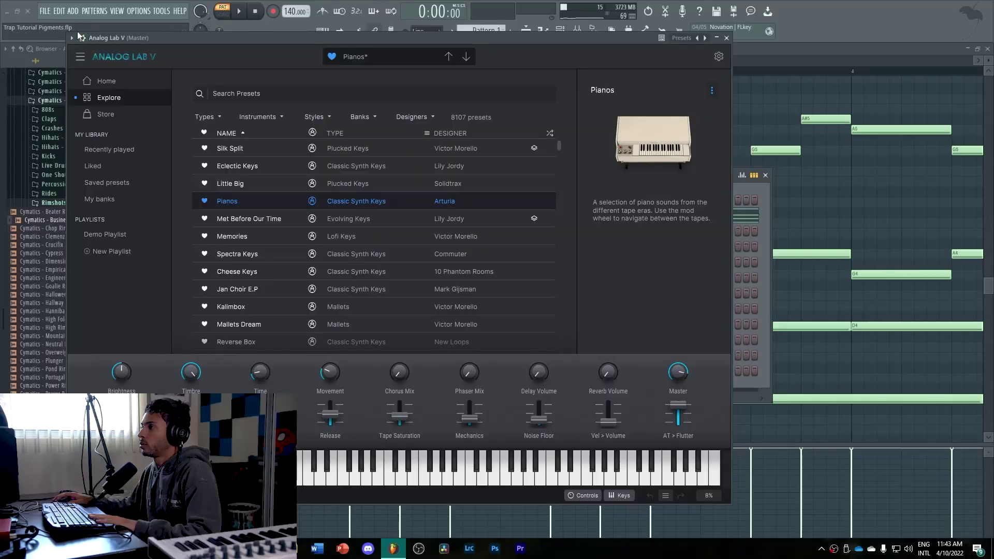
{"action": "left_click", "coordinate": [719, 66]}
{"action": "left_click", "coordinate": [727, 38]}
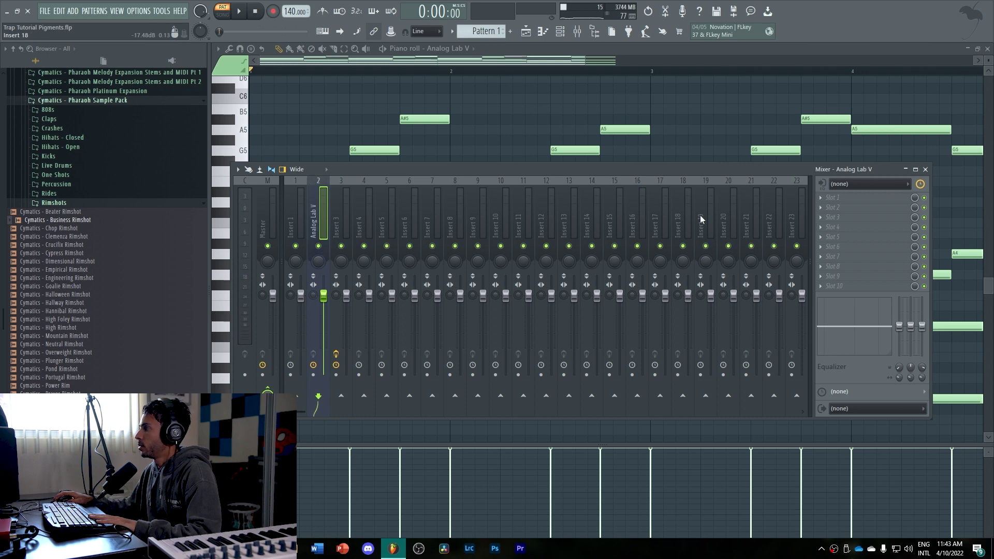
Route the selected Analog Lab V channel to mixer track 2
{"action": "right_click", "coordinate": [324, 223]}
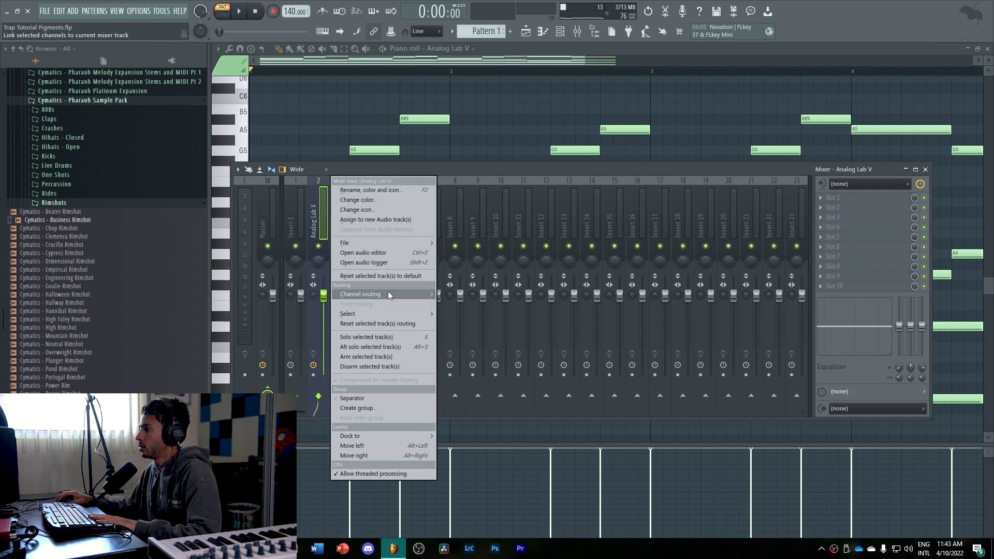
{"action": "left_click", "coordinate": [396, 323]}
{"action": "left_click", "coordinate": [591, 301]}
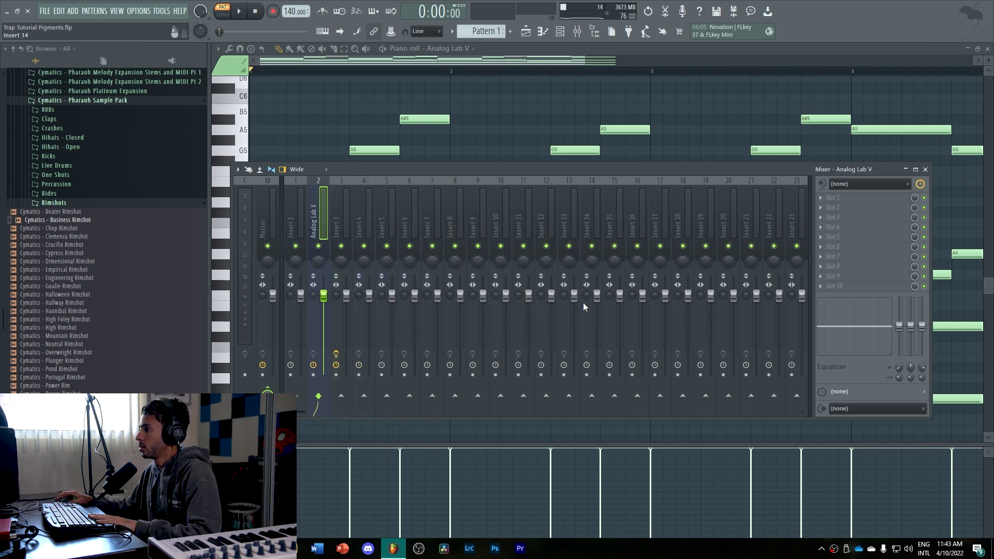
{"action": "right_click", "coordinate": [325, 220]}
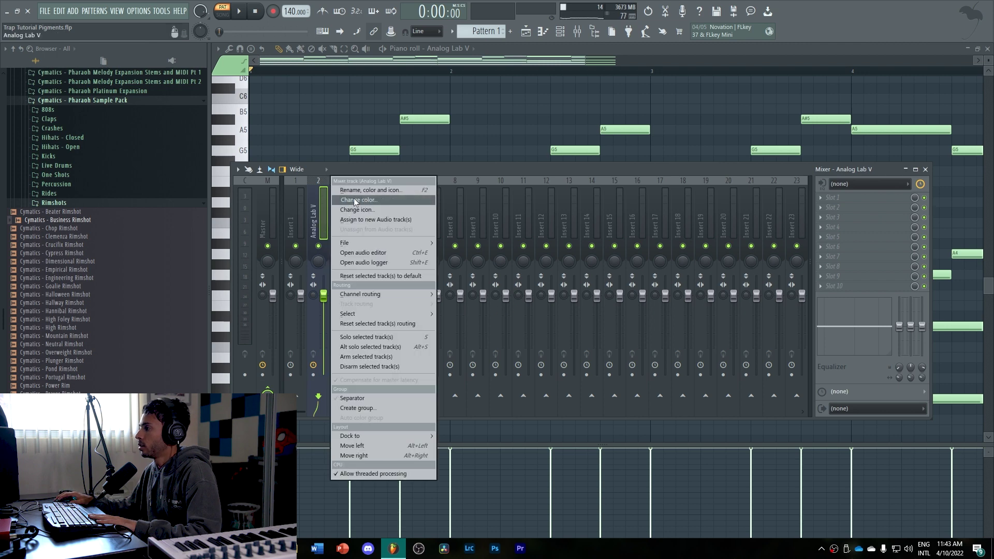
{"action": "left_click", "coordinate": [317, 193]}
Insert Fruity Parametric EQ 2 in the first effect slot of the Analog Lab V track and start pattern playback
{"action": "left_click", "coordinate": [841, 197]}
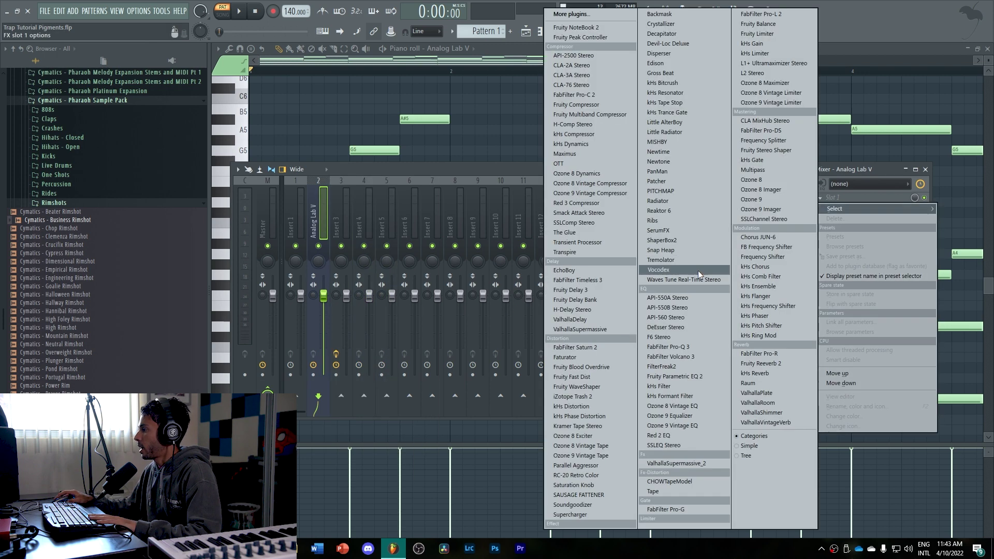
{"action": "left_click", "coordinate": [704, 375]}
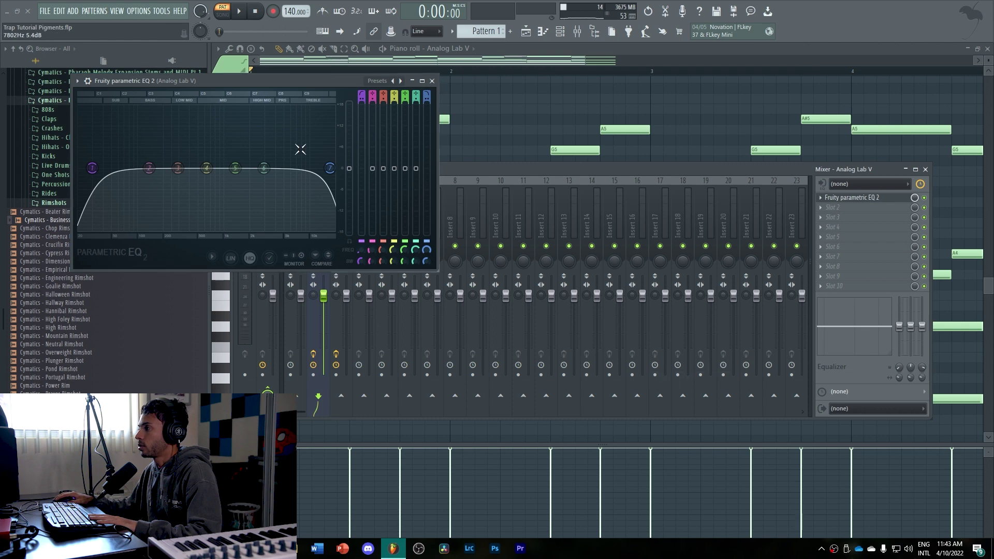
{"action": "left_click_drag", "start_coordinate": [272, 79], "coordinate": [483, 122]}
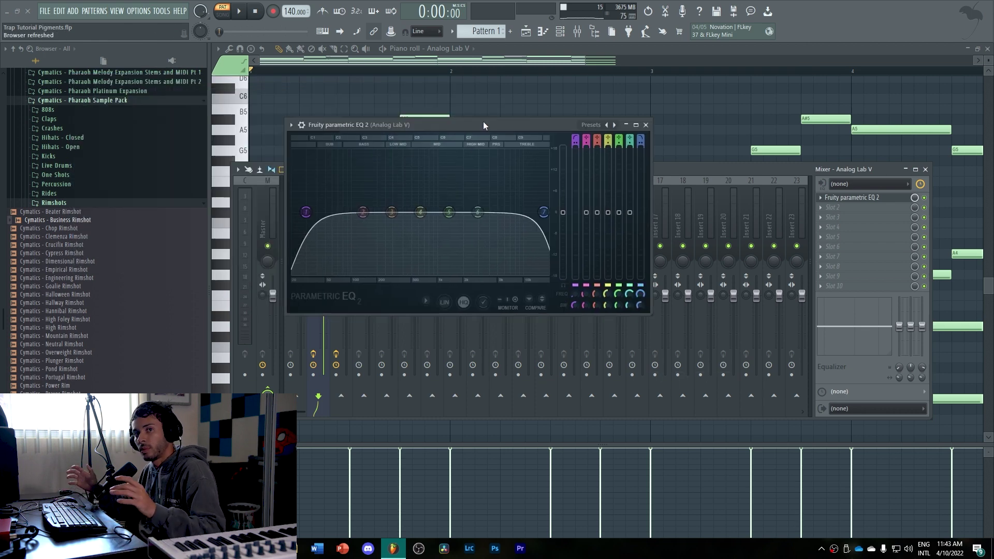
{"action": "key", "text": "space"}
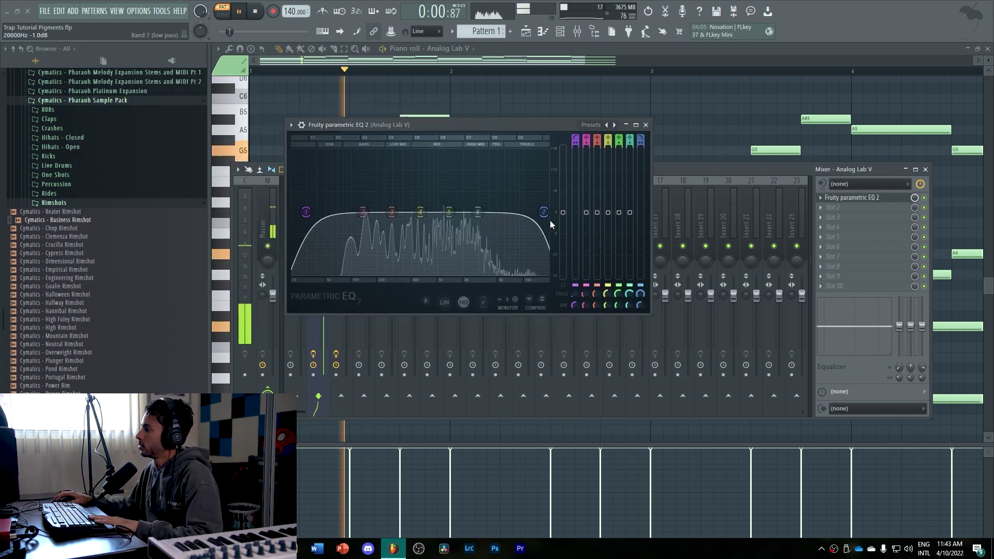
Lower the EQ's low-pass band to about 2527 Hz and raise its high-pass band slightly
{"action": "left_click_drag", "start_coordinate": [543, 213], "coordinate": [472, 212]}
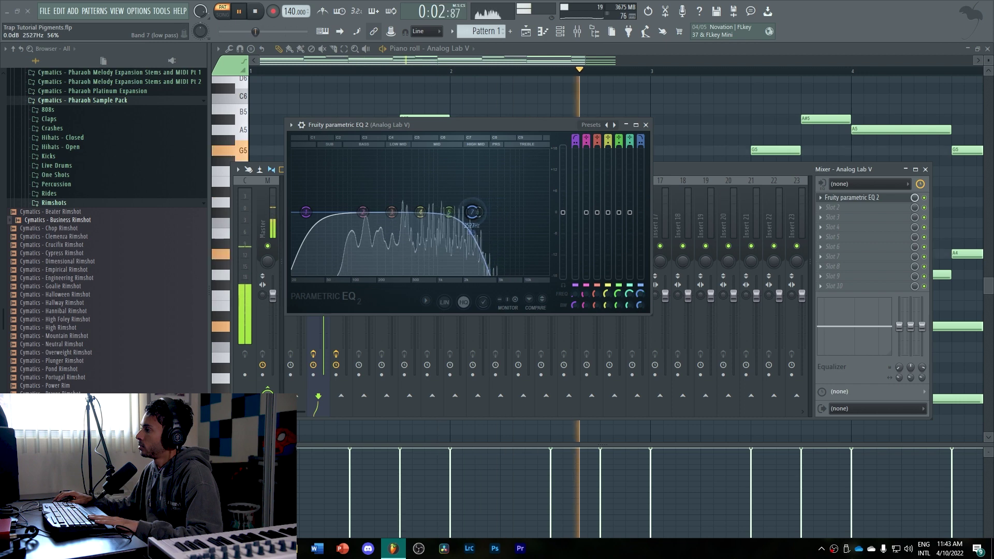
{"action": "left_click_drag", "start_coordinate": [305, 212], "coordinate": [323, 213]}
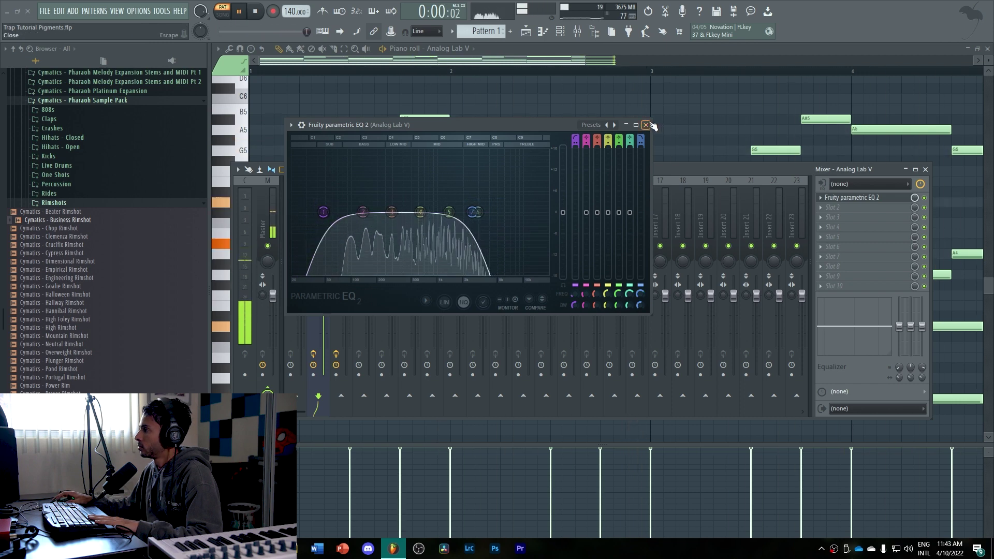
{"action": "left_click", "coordinate": [646, 125]}
Place Pattern 1 on playlist Track 1 at bar 1 and duplicate it directly after, from bar 5
{"action": "left_click", "coordinate": [529, 32]}
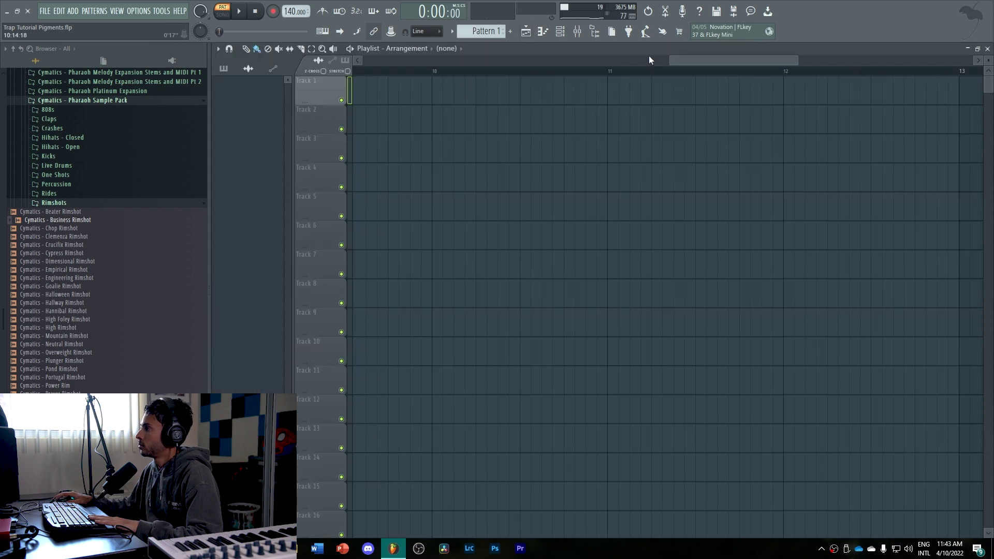
{"action": "left_click_drag", "start_coordinate": [672, 59], "coordinate": [363, 58]}
{"action": "left_click", "coordinate": [416, 91]}
{"action": "left_click_drag", "start_coordinate": [483, 91], "coordinate": [371, 95]}
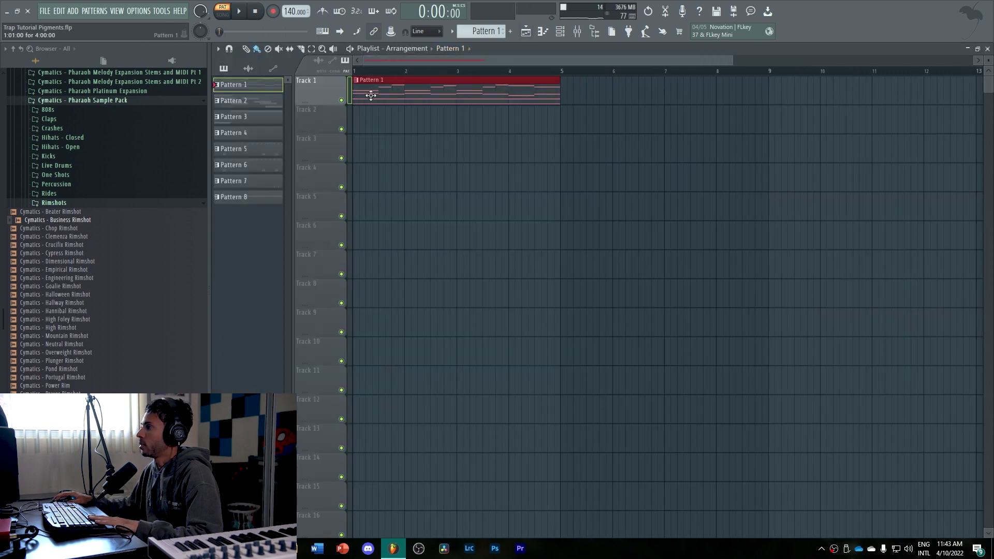
{"action": "key", "text": "ctrl+b"}
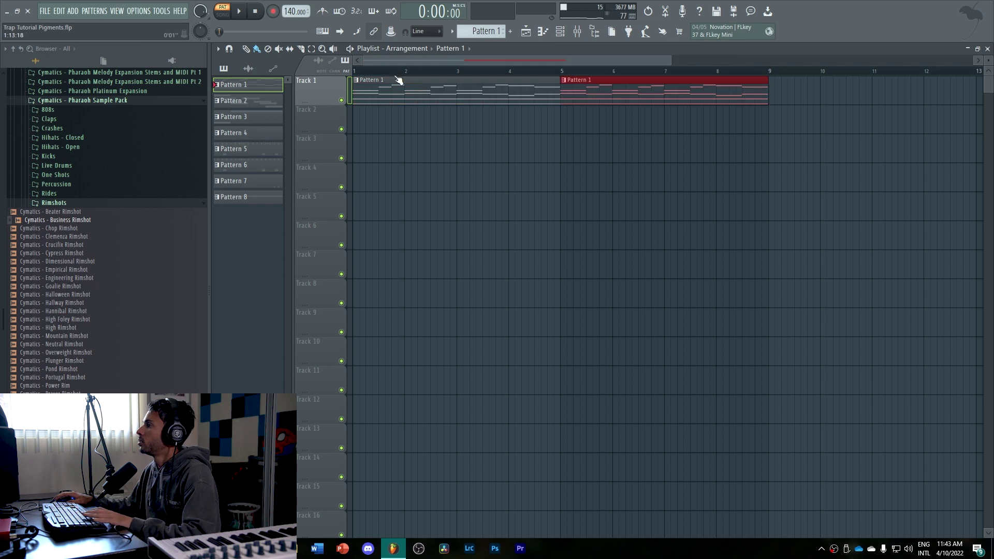
Insert Fruity Delay 3 in the second effect slot of the Analog Lab V mixer track
{"action": "left_click", "coordinate": [559, 31]}
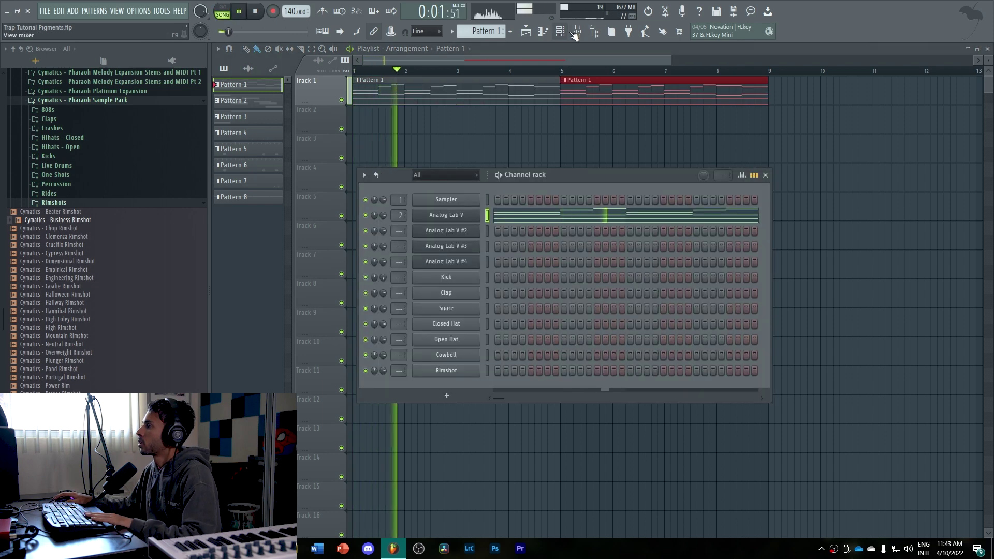
{"action": "left_click", "coordinate": [577, 32]}
{"action": "key", "text": "space"}
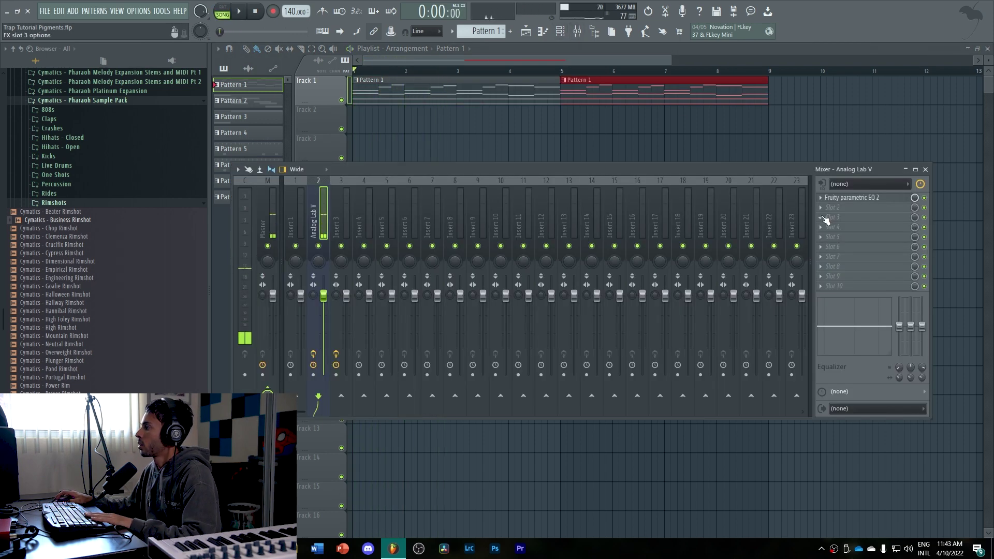
{"action": "left_click", "coordinate": [821, 207]}
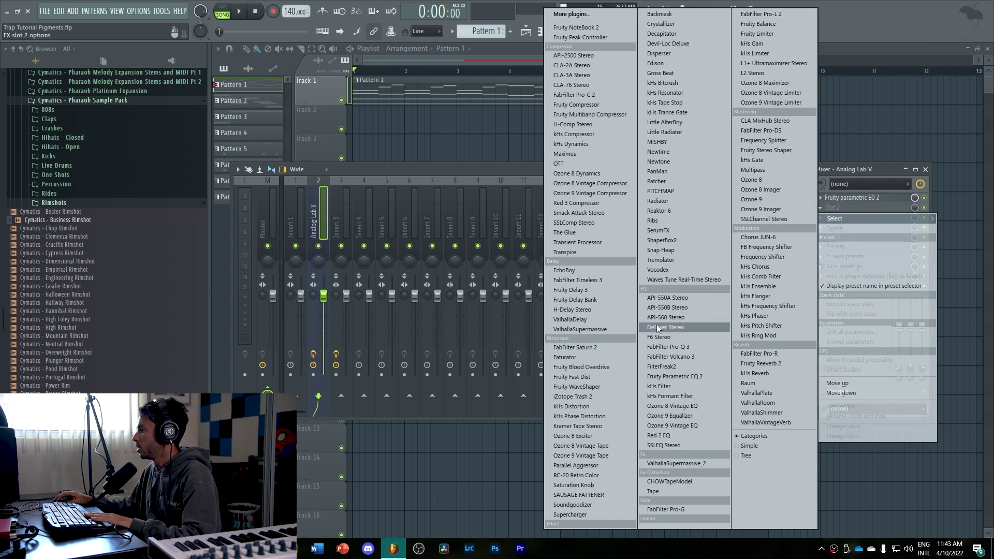
{"action": "left_click", "coordinate": [594, 290]}
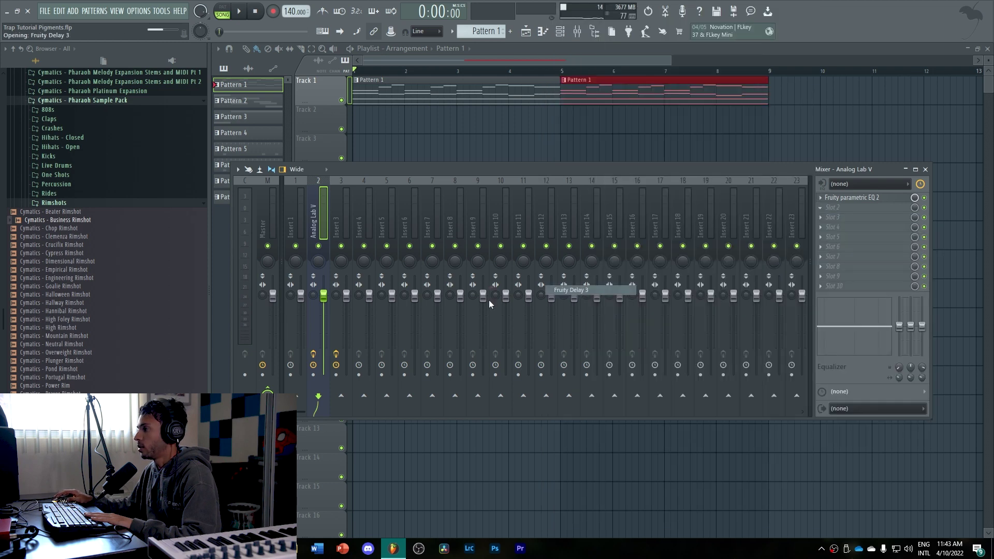
Audition the melody through Fruity Delay 3 and switch the delay to a ping pong setup
{"action": "key", "text": "space"}
{"action": "key", "text": "space"}
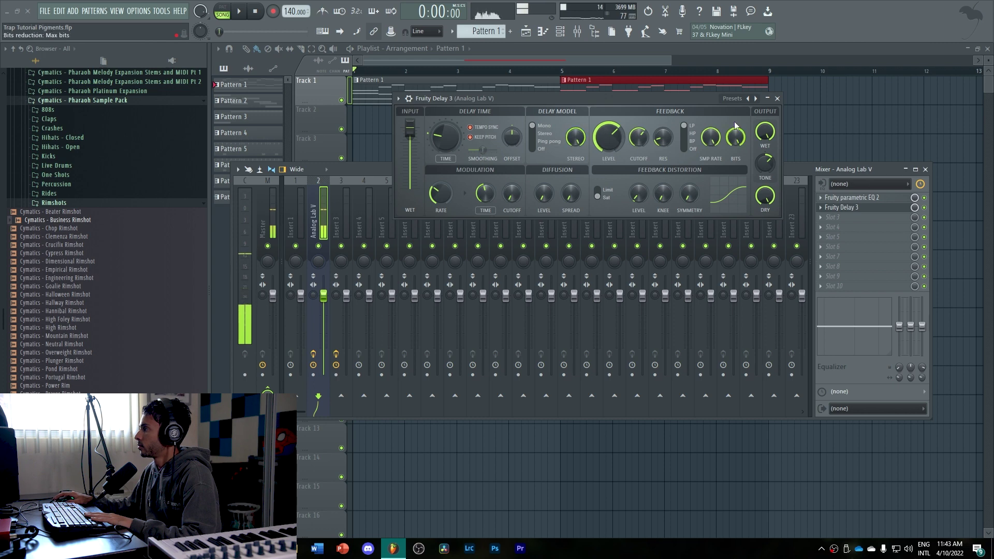
{"action": "right_click", "coordinate": [748, 98]}
{"action": "left_click", "coordinate": [631, 100]}
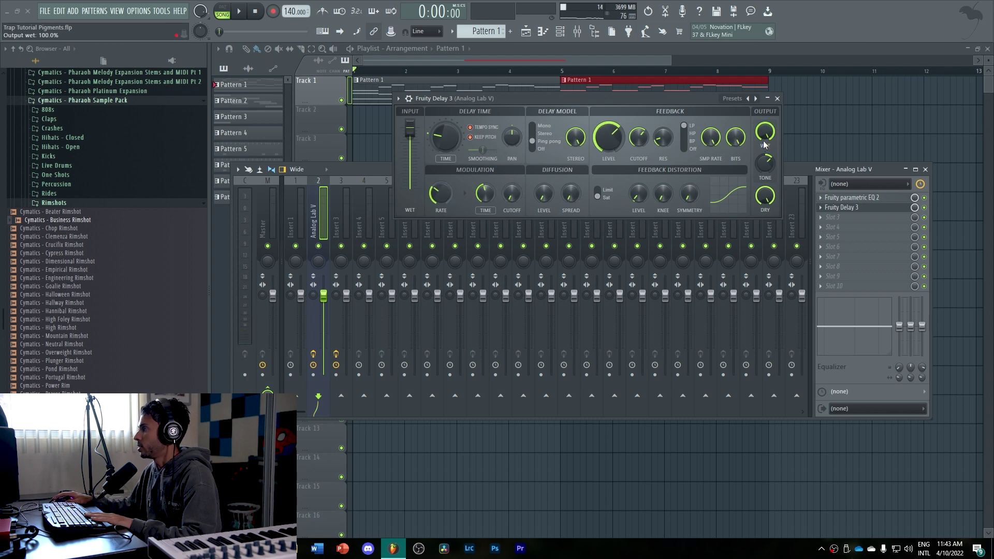
Lower the delay's output wet level to about 19% while the song plays
{"action": "key", "text": "space"}
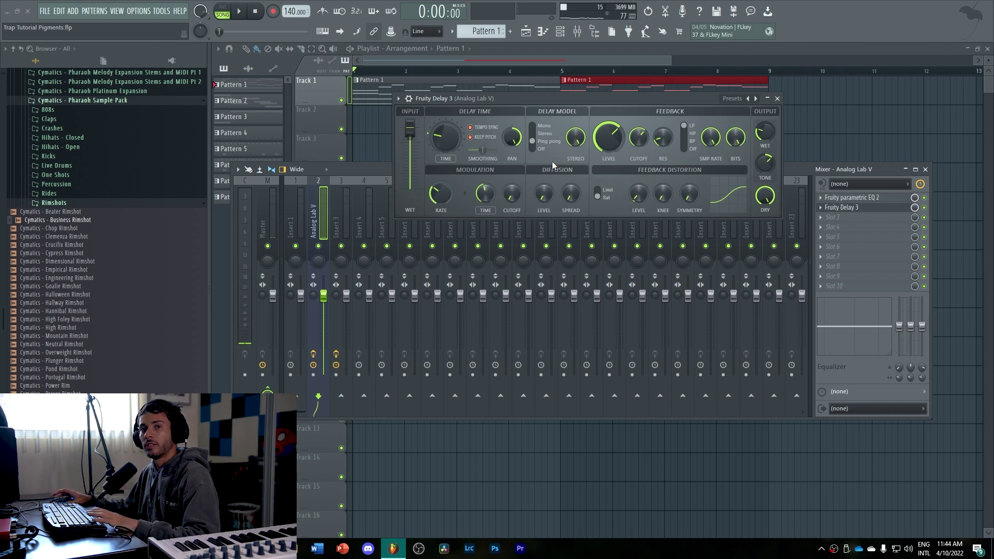
{"action": "key", "text": "space"}
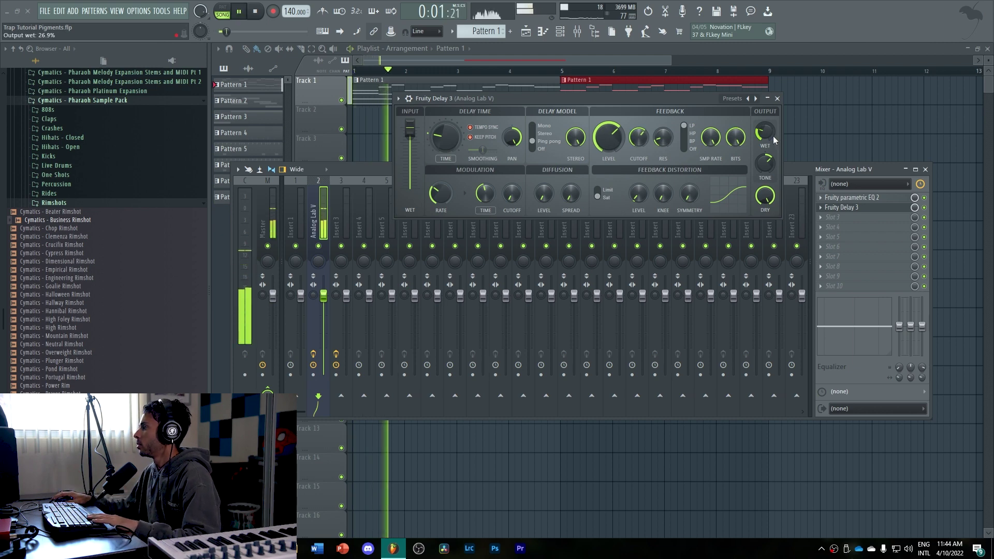
{"action": "left_click_drag", "start_coordinate": [772, 135], "coordinate": [773, 136]}
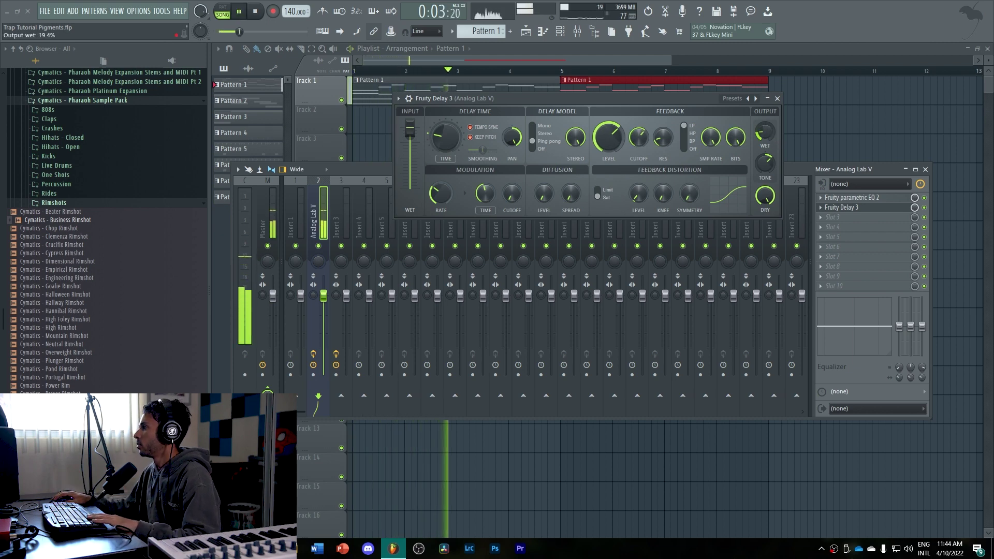
{"action": "left_click", "coordinate": [777, 99]}
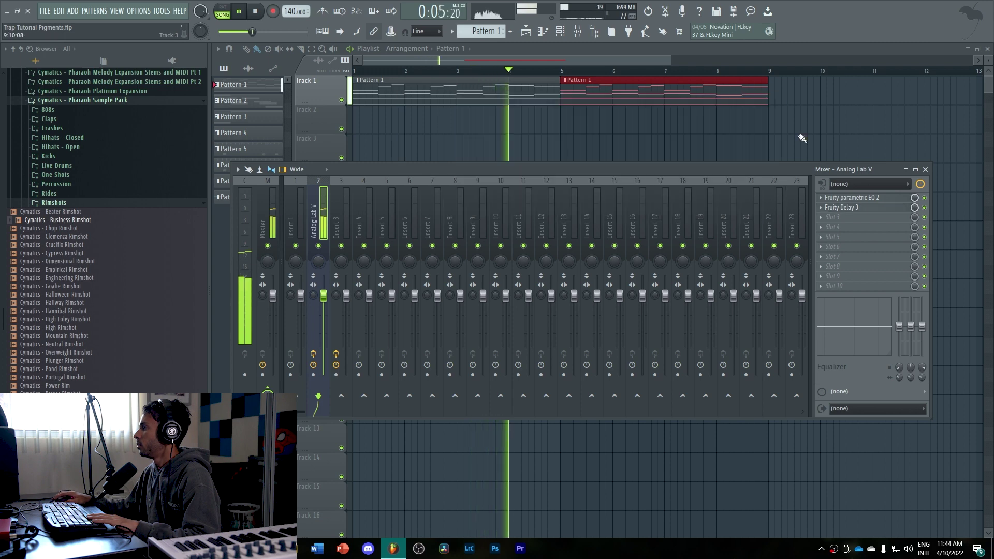
Stop playback and insert Fruity Reeverb 2 in the third effect slot of the Analog Lab V track
{"action": "key", "text": "space"}
{"action": "left_click", "coordinate": [834, 217]}
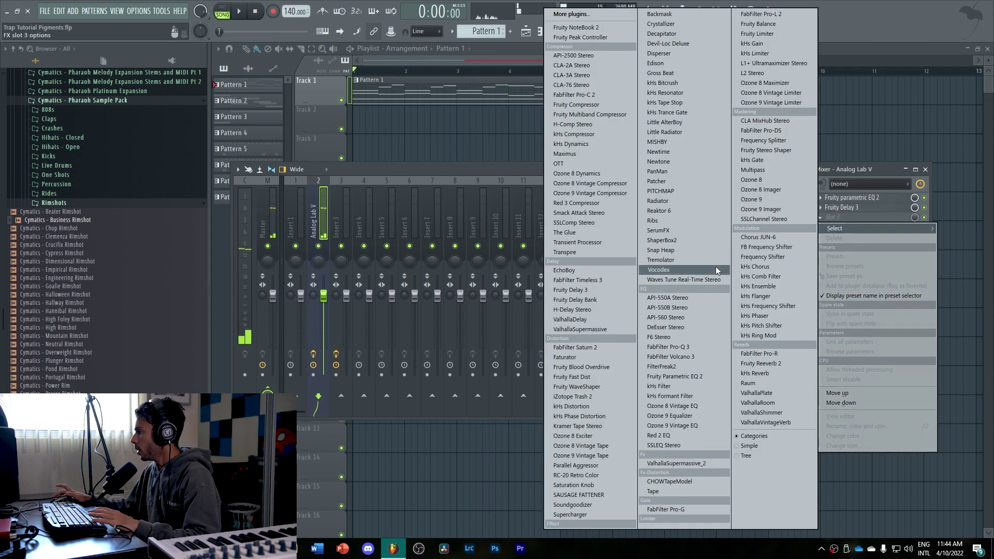
{"action": "left_click", "coordinate": [772, 360]}
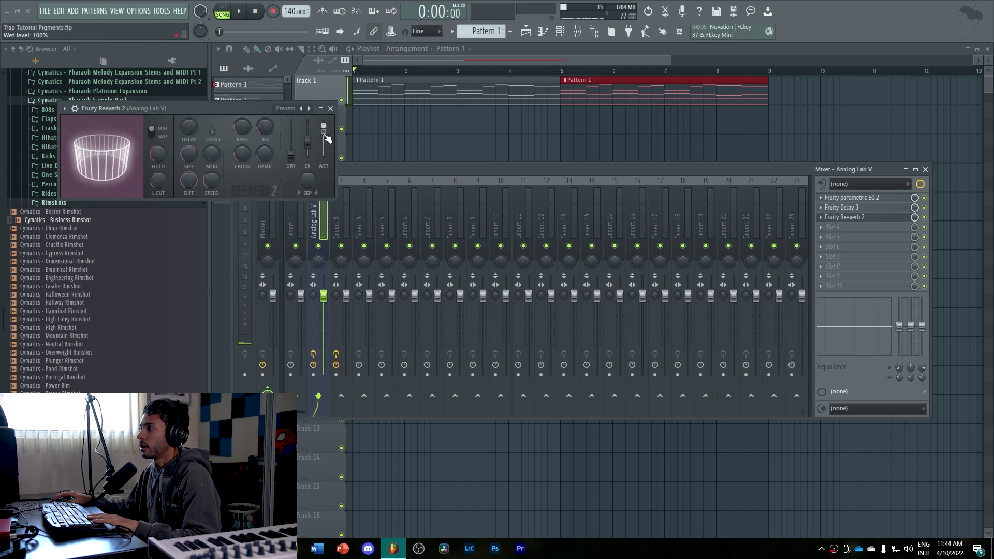
Reset the reverb's dry level to default and lower its wet level to about 24% during playback
{"action": "key", "text": "space"}
{"action": "right_click", "coordinate": [304, 157]}
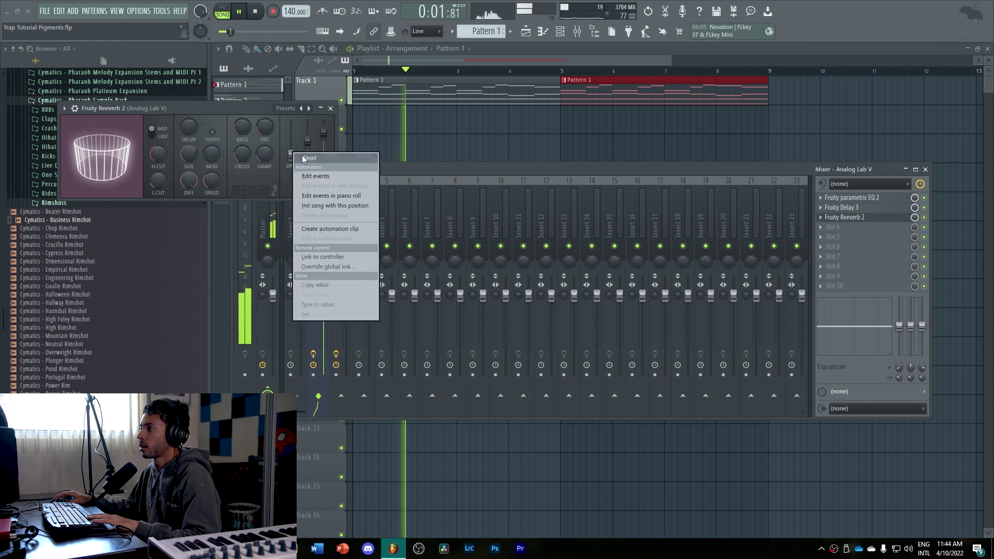
{"action": "left_click", "coordinate": [306, 158]}
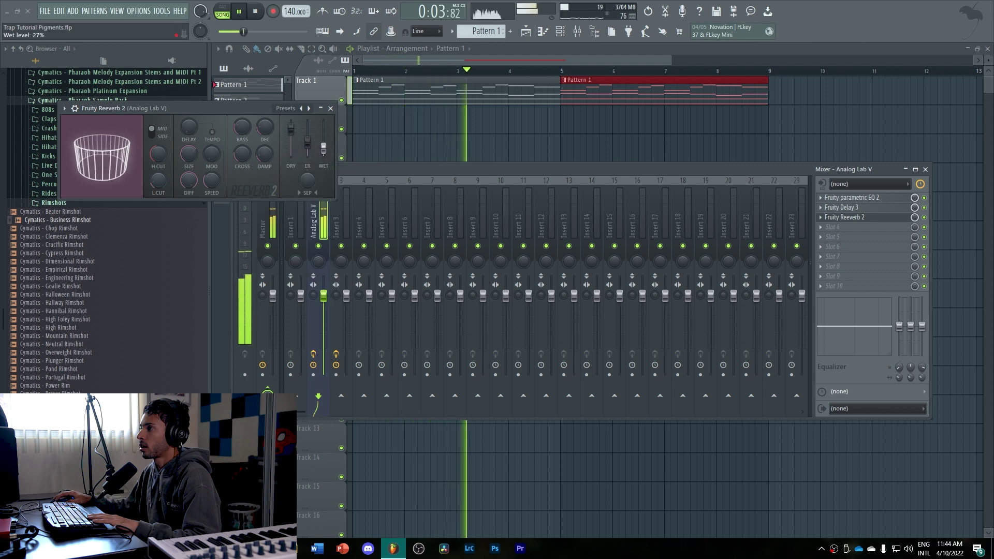
{"action": "left_click_drag", "start_coordinate": [324, 149], "coordinate": [324, 153]}
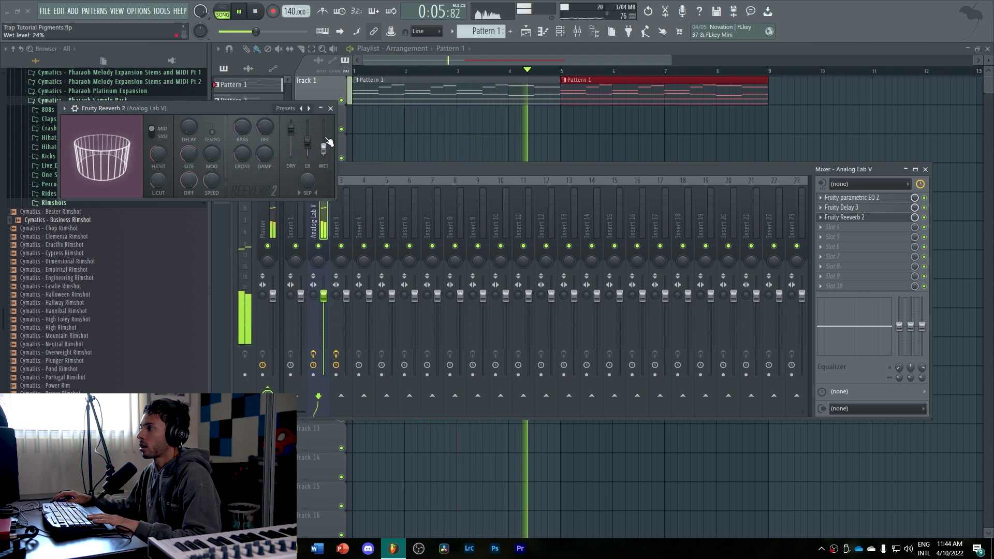
{"action": "left_click", "coordinate": [330, 108]}
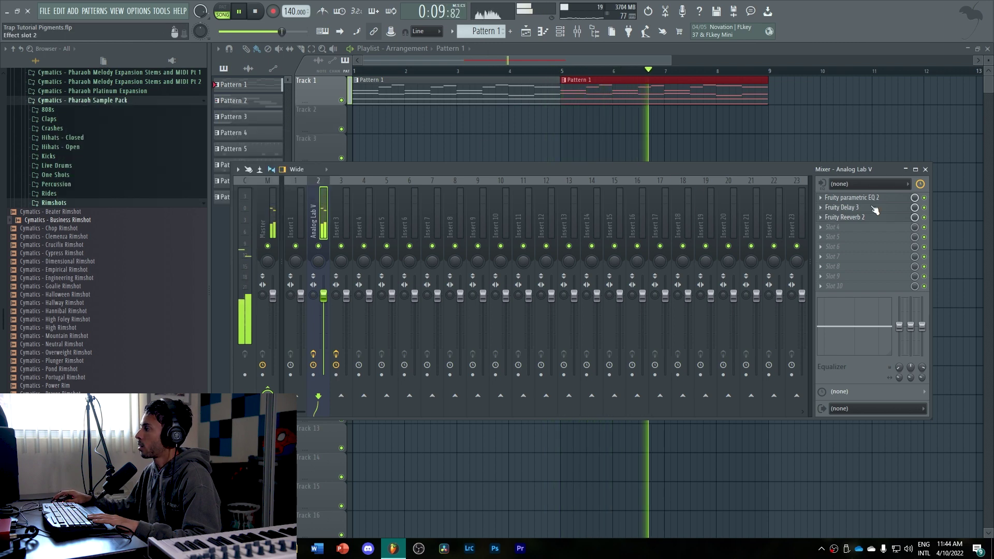
Raise the high-pass band of Fruity Parametric EQ 2 on the Analog Lab V track to about 94 Hz
{"action": "left_click", "coordinate": [851, 197]}
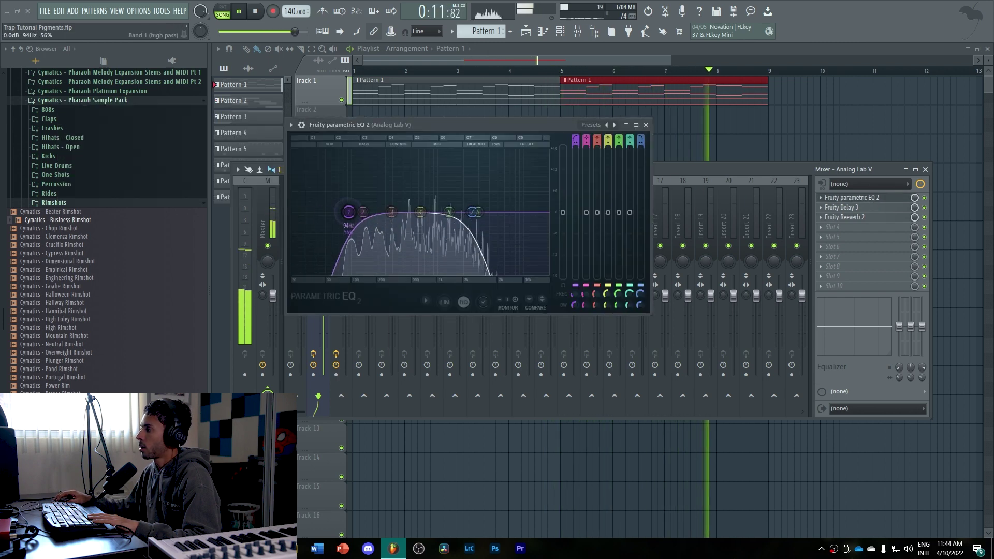
{"action": "key", "text": "space"}
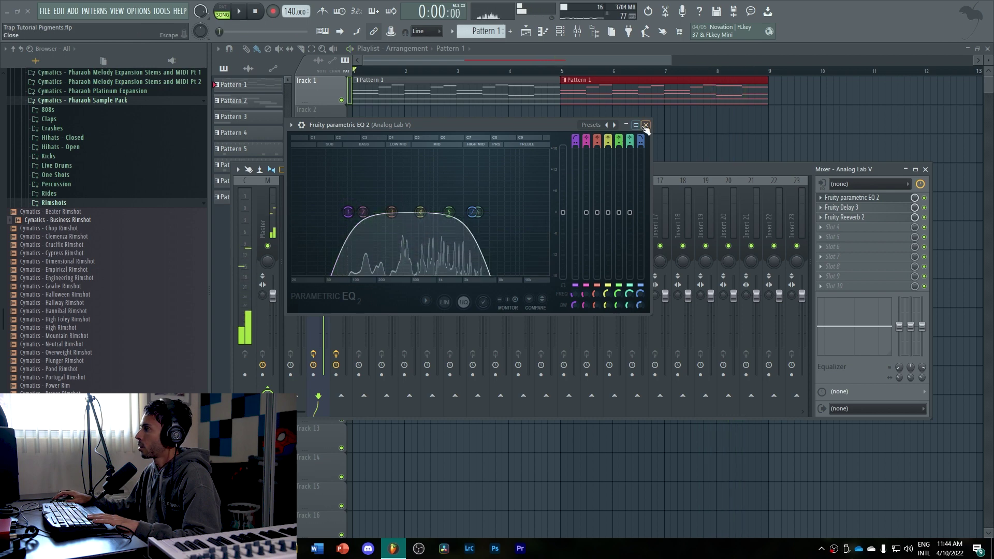
Close the EQ, switch to Pattern 2 in the channel rack and open the Analog Lab V #2 instrument
{"action": "left_click", "coordinate": [645, 126]}
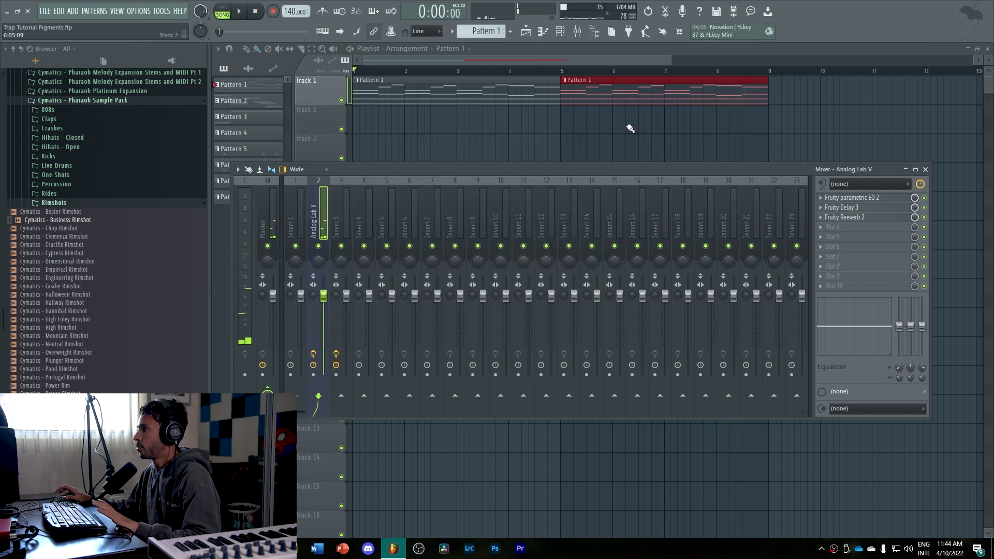
{"action": "left_click", "coordinate": [560, 34]}
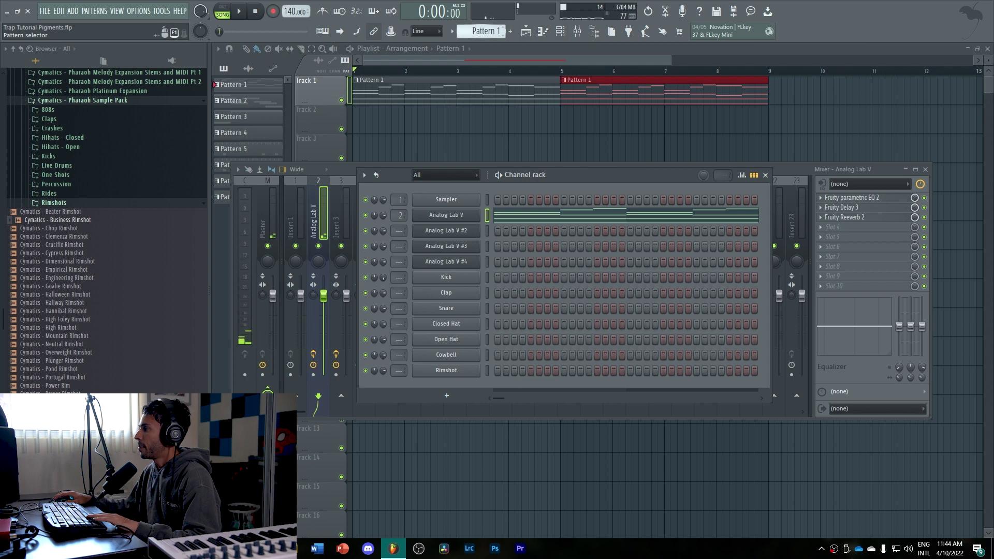
{"action": "scroll", "coordinate": [484, 31], "scroll_direction": "down", "scroll_amount": 1}
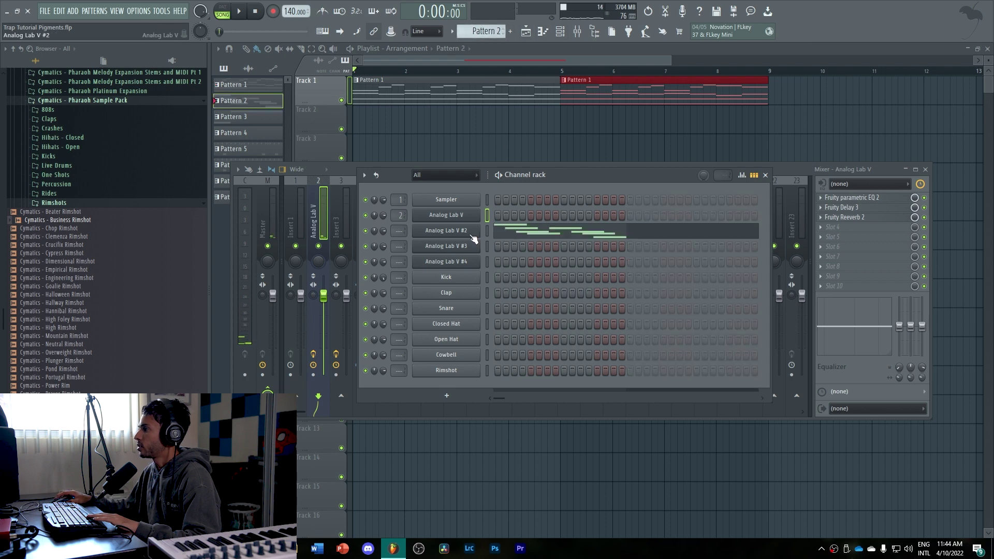
{"action": "left_click", "coordinate": [472, 238]}
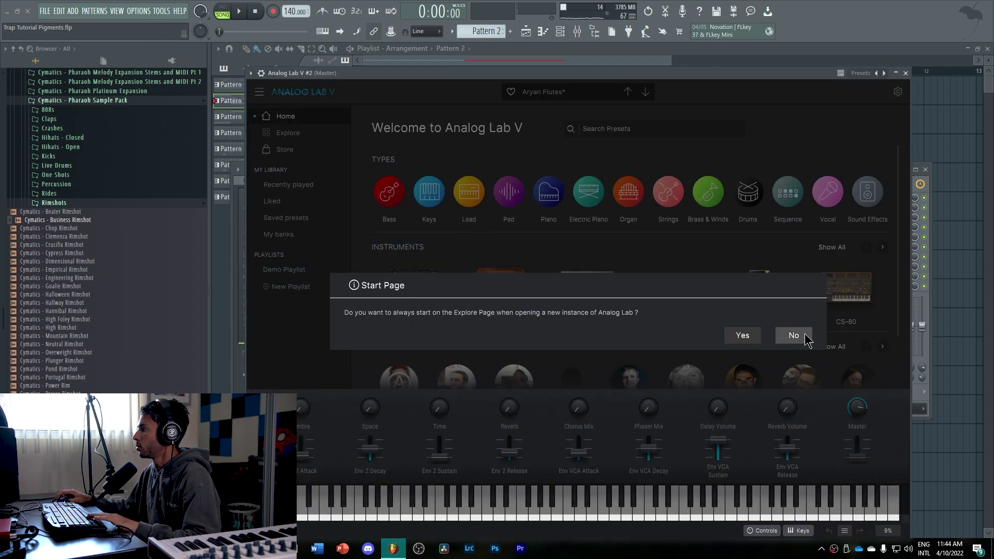
Dismiss the start page prompt, open the Aryan Flutes preset for editing and adjust its Env VCA Attack
{"action": "left_click", "coordinate": [743, 335]}
{"action": "left_click", "coordinate": [308, 139]}
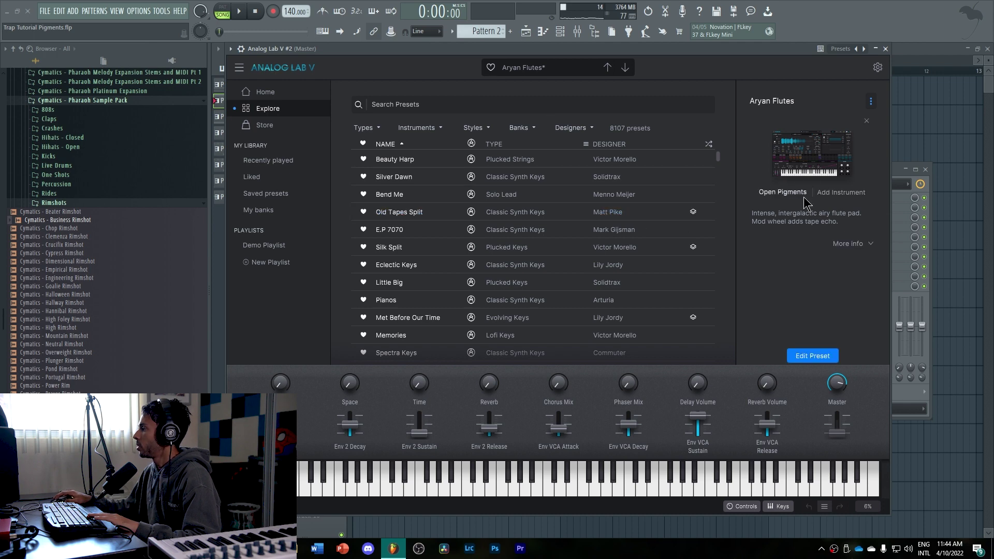
{"action": "left_click", "coordinate": [804, 196]}
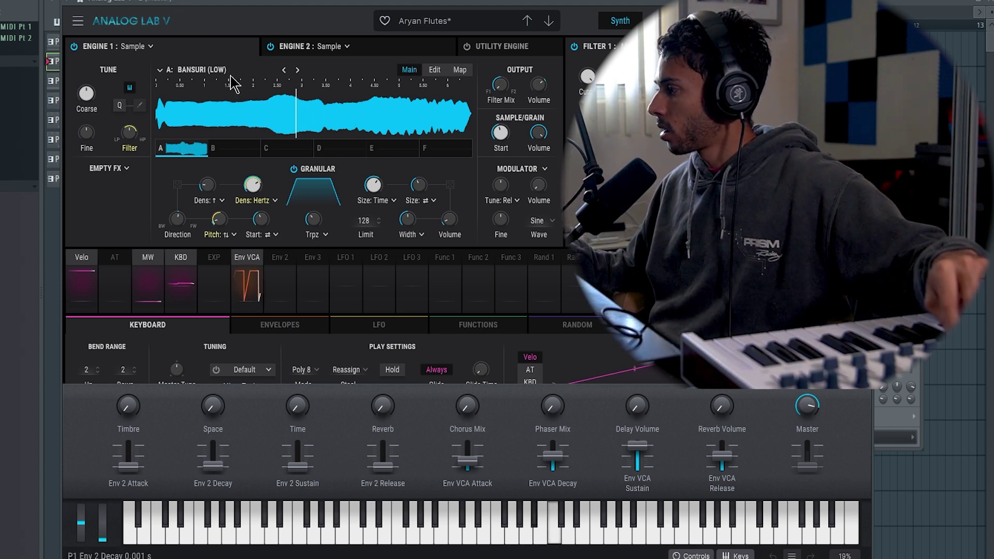
{"action": "left_click_drag", "start_coordinate": [467, 460], "coordinate": [468, 474]}
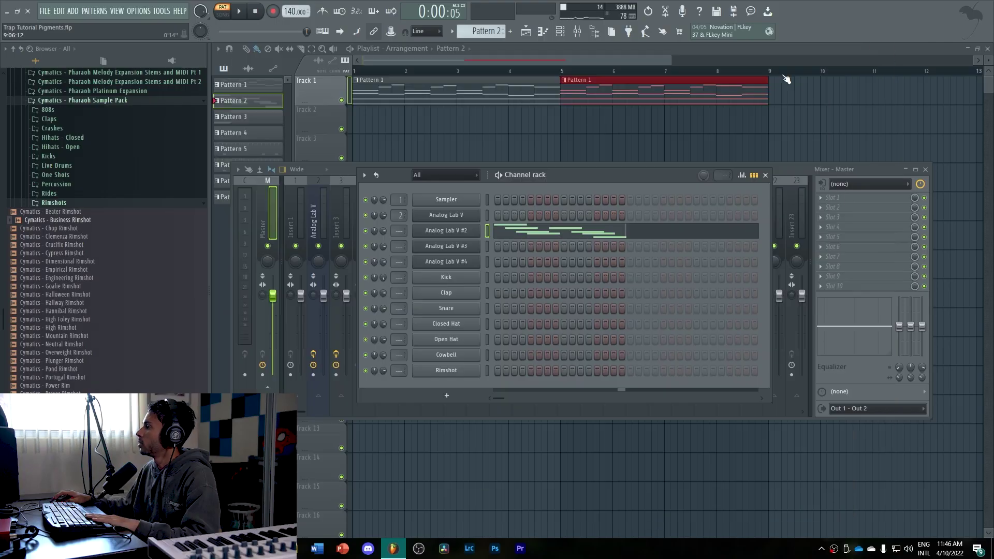
Place Pattern 2 clips on Track 2 at bars 1 and 5 and switch playback to song mode
{"action": "left_click", "coordinate": [528, 141]}
{"action": "left_click_drag", "start_coordinate": [528, 141], "coordinate": [372, 112]}
{"action": "key", "text": "l"}
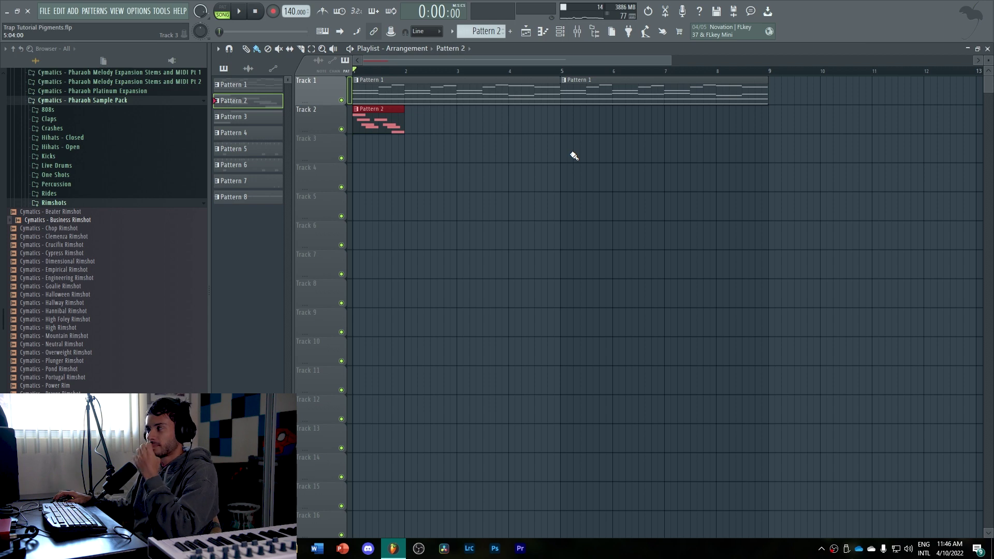
{"action": "left_click", "coordinate": [579, 123]}
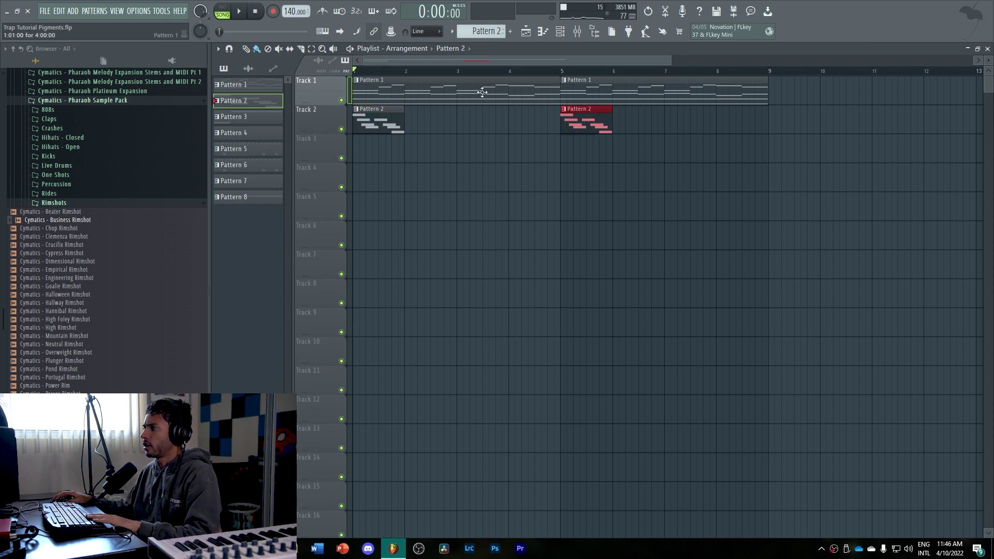
Play the arrangement briefly and add two more Pattern 2 clips on Track 2 at bars 3 and 7
{"action": "key", "text": "space"}
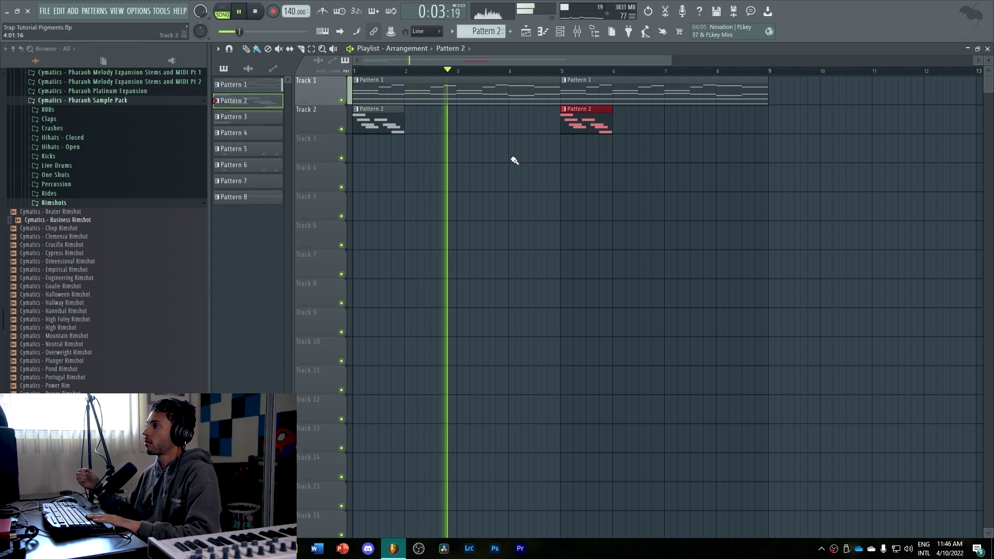
{"action": "key", "text": "space"}
{"action": "left_click", "coordinate": [459, 118]}
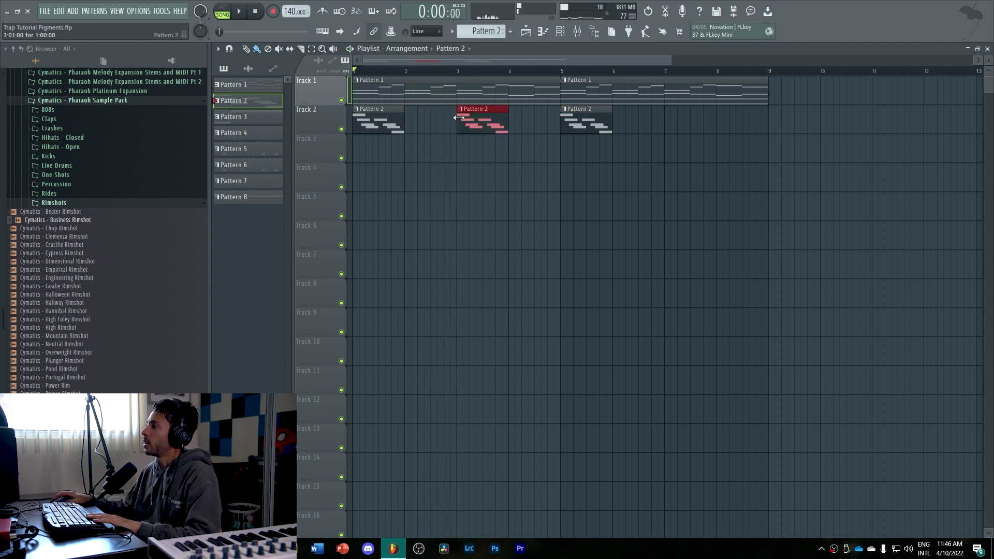
{"action": "left_click", "coordinate": [677, 127]}
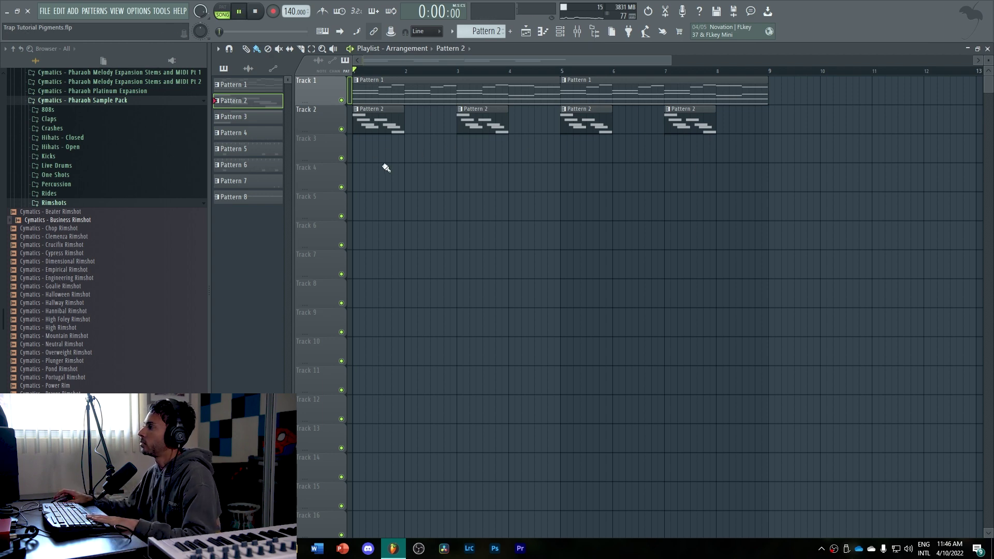
Route Analog Lab V #2 to mixer track 4 and move that mixer track one position left to track 3
{"action": "key", "text": "space"}
{"action": "key", "text": "F6"}
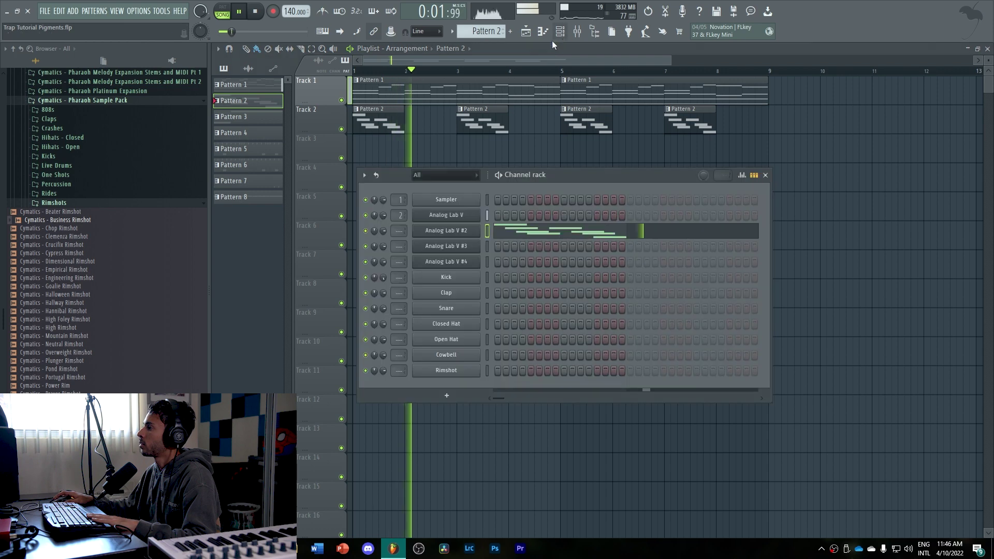
{"action": "left_click", "coordinate": [453, 231]}
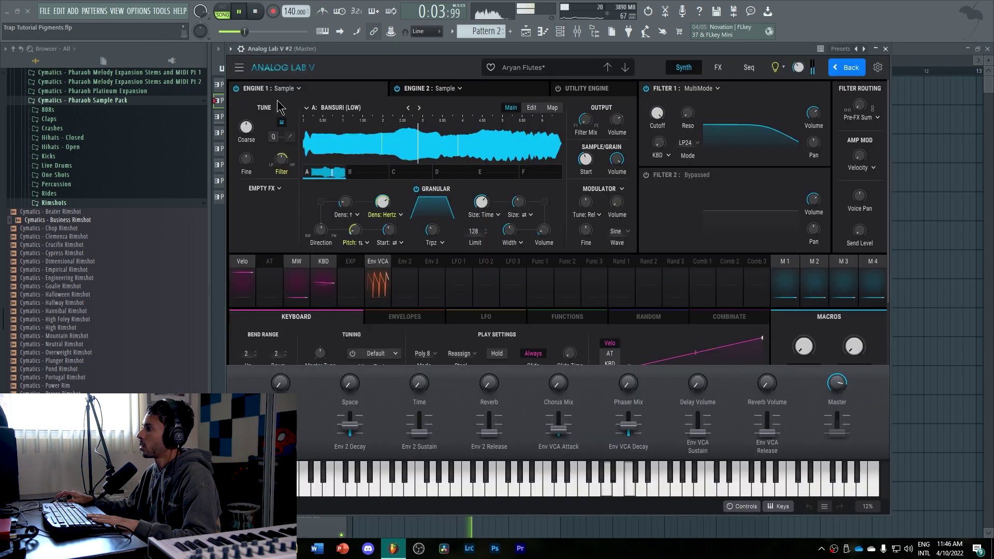
{"action": "key", "text": "space"}
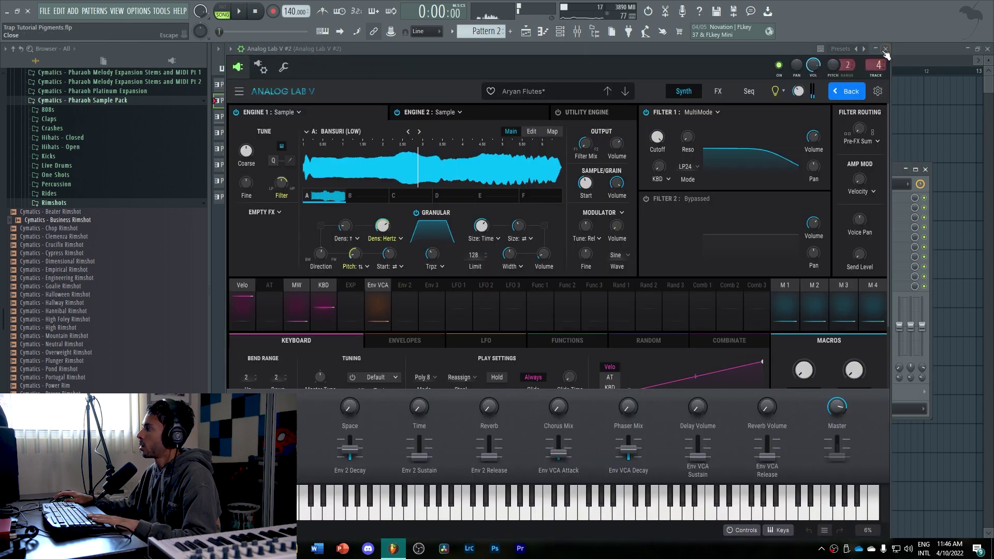
{"action": "left_click", "coordinate": [885, 50]}
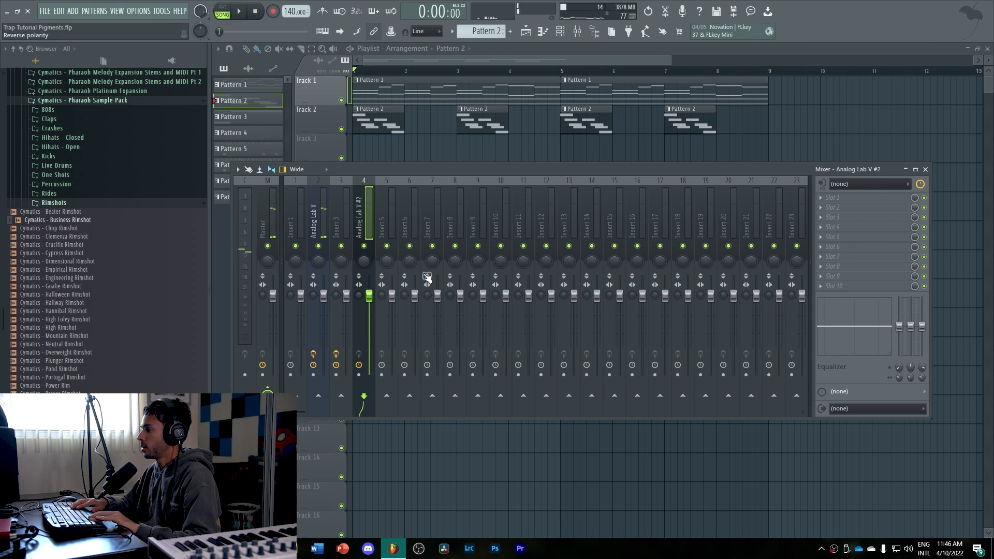
{"action": "key", "text": "alt+Left"}
Clear the leftover effect chain from mixer Insert 4
{"action": "right_click", "coordinate": [374, 207]}
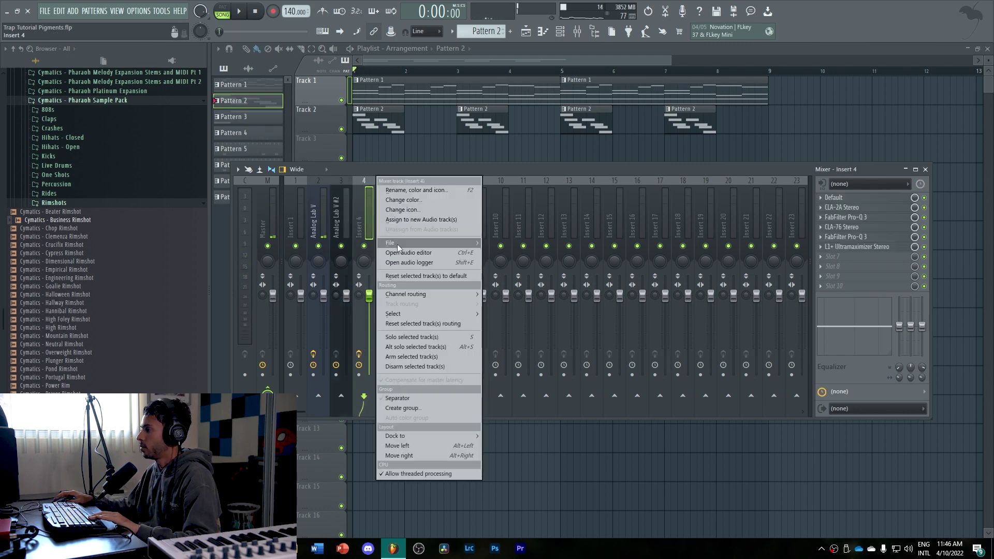
{"action": "left_click", "coordinate": [404, 243]}
{"action": "left_click", "coordinate": [549, 302]}
{"action": "key", "text": "ctrl+z"}
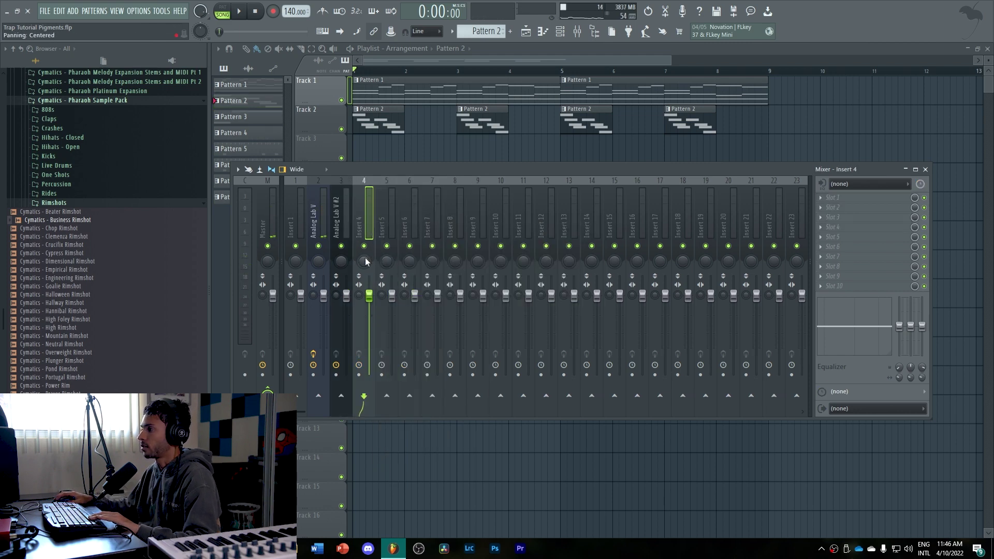
Select the Analog Lab V #2 mixer track and insert Fruity Parametric EQ 2 in its first effect slot
{"action": "left_click", "coordinate": [334, 227]}
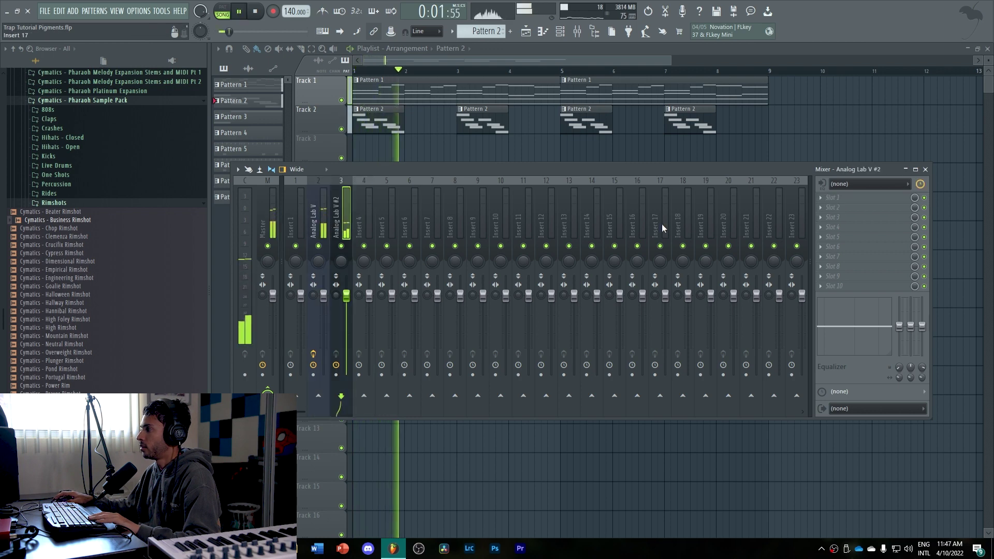
{"action": "key", "text": "space"}
{"action": "left_click", "coordinate": [836, 207]}
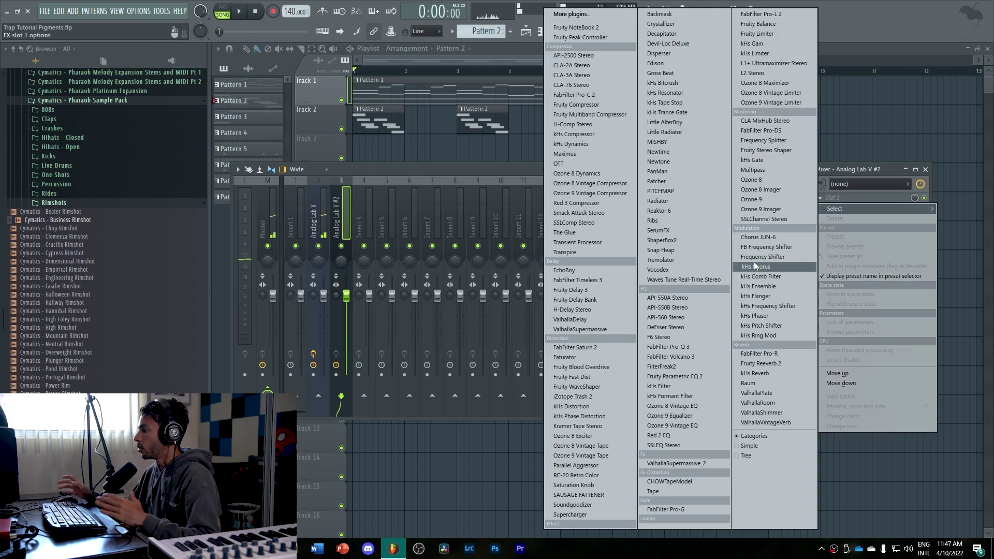
{"action": "left_click", "coordinate": [754, 265]}
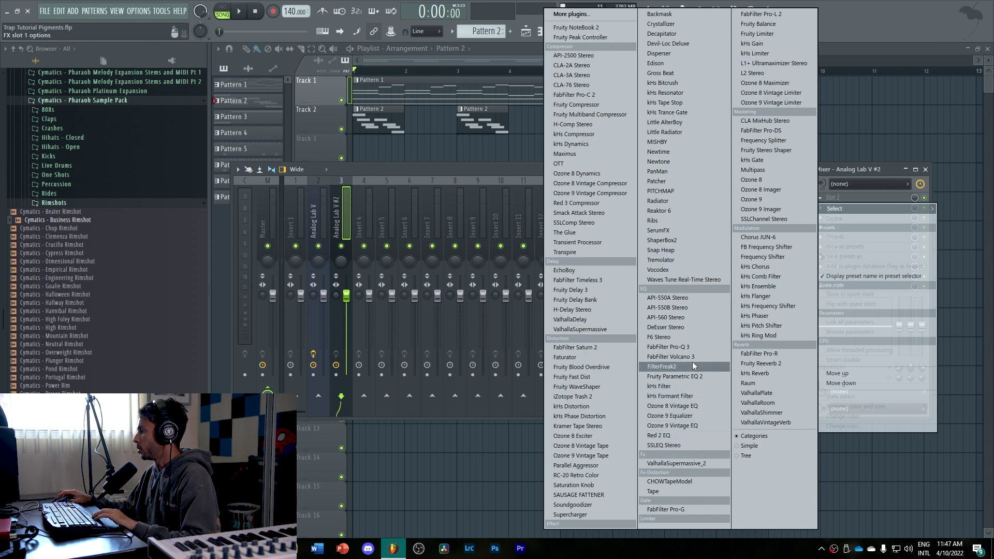
{"action": "left_click", "coordinate": [707, 379]}
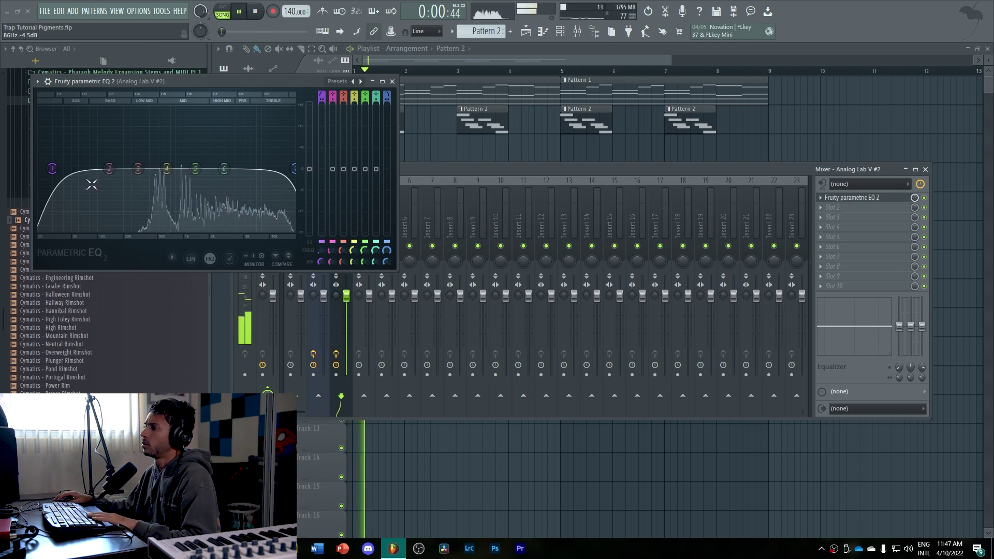
Raise the EQ's high-pass band to about 438 Hz and lower its low-pass band to about 11 kHz, checking by playback
{"action": "left_click_drag", "start_coordinate": [52, 168], "coordinate": [147, 168]}
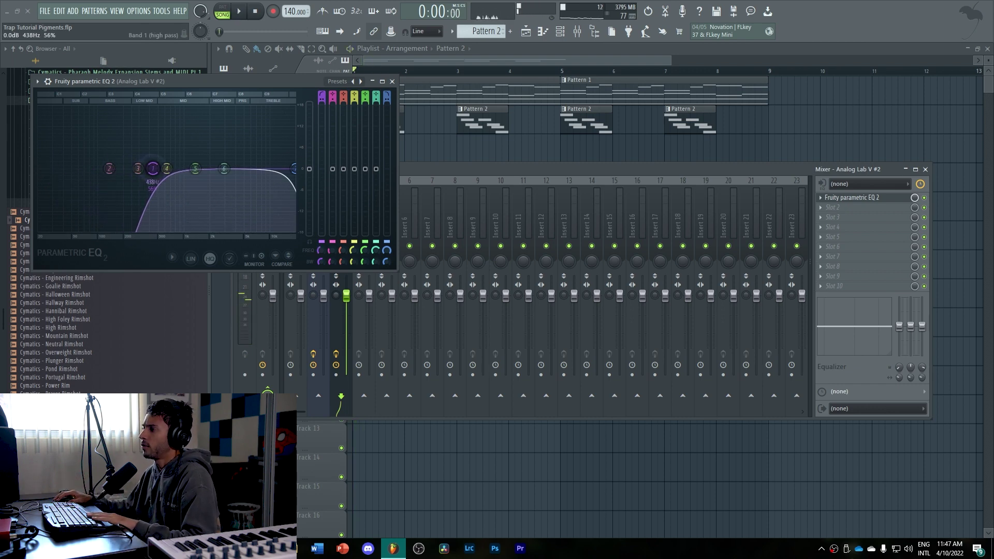
{"action": "key", "text": "space"}
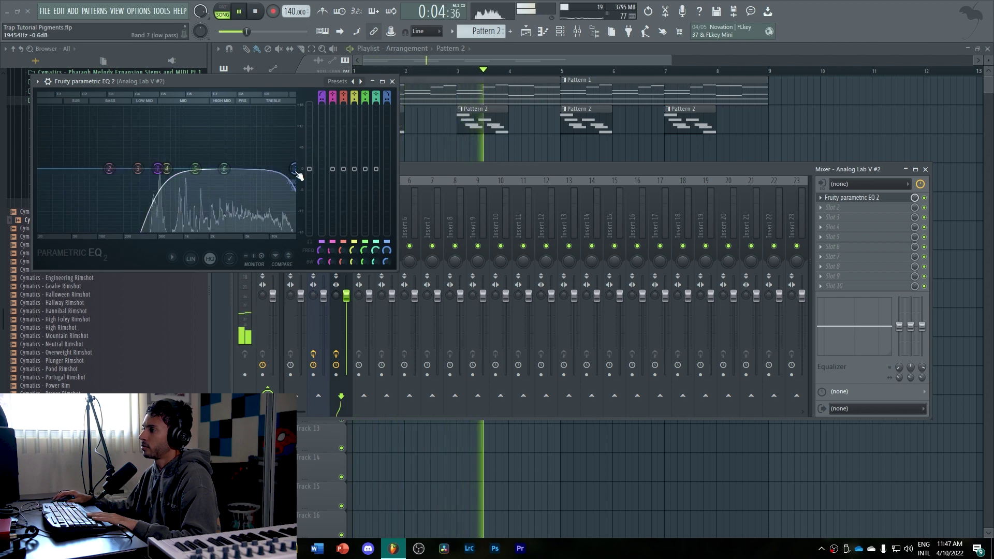
{"action": "key", "text": "space"}
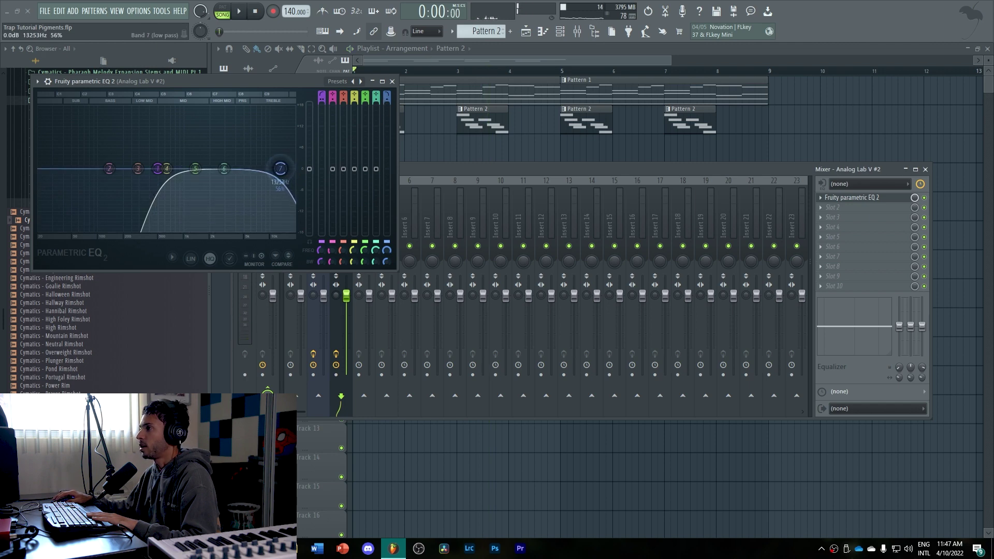
{"action": "left_click_drag", "start_coordinate": [282, 173], "coordinate": [281, 172]}
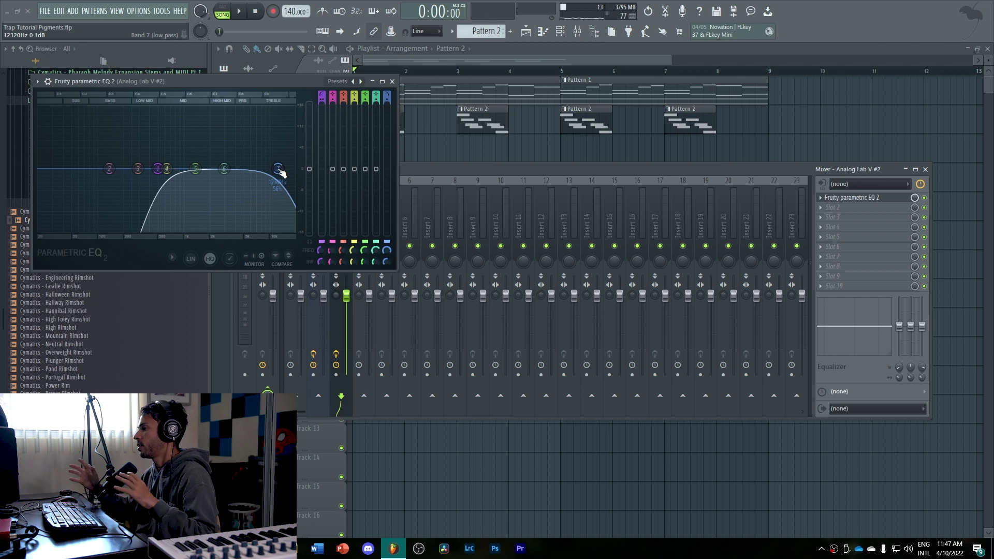
{"action": "key", "text": "space"}
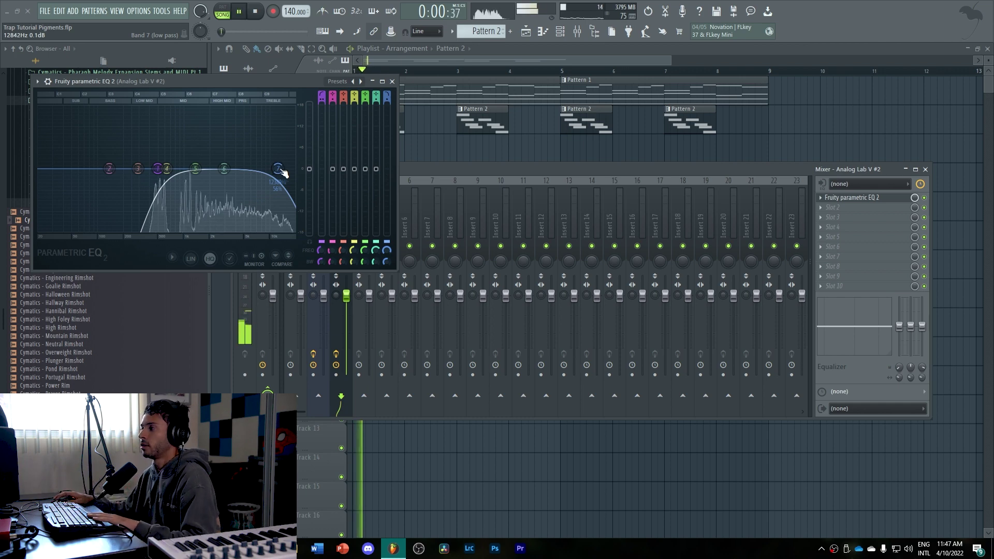
{"action": "left_click_drag", "start_coordinate": [283, 173], "coordinate": [276, 170]}
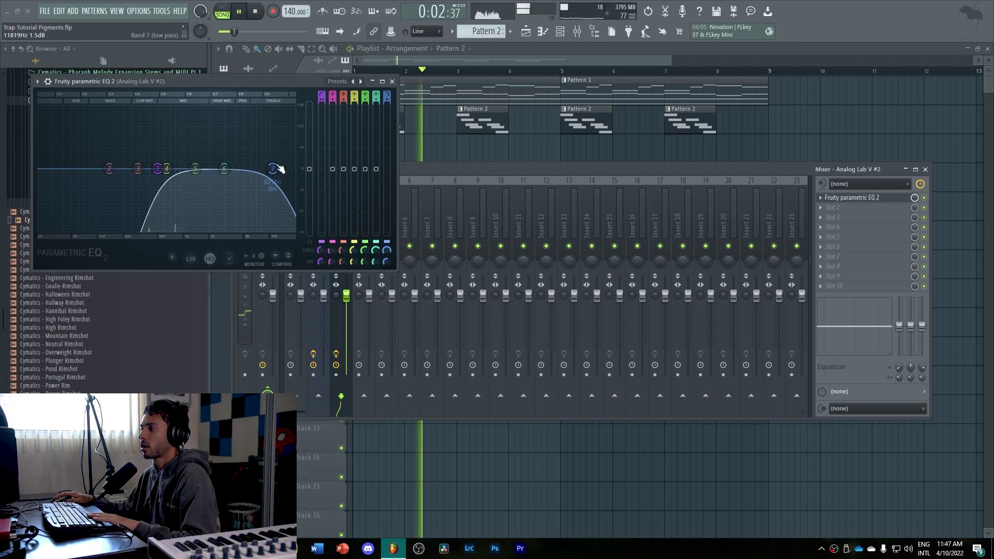
{"action": "left_click", "coordinate": [392, 82]}
{"action": "key", "text": "space"}
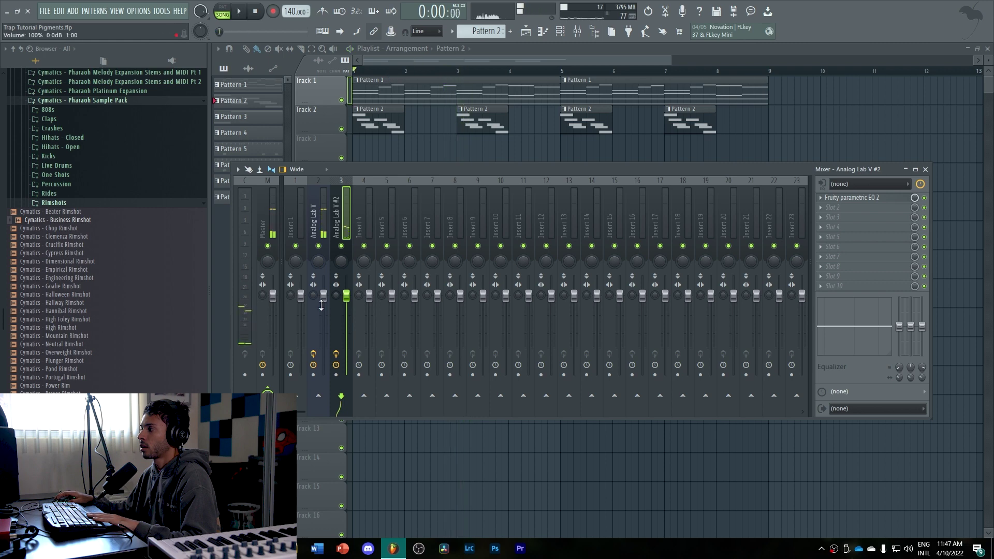
Lower the Analog Lab V mixer track's volume to about 85% while listening to the song
{"action": "left_click", "coordinate": [324, 301]}
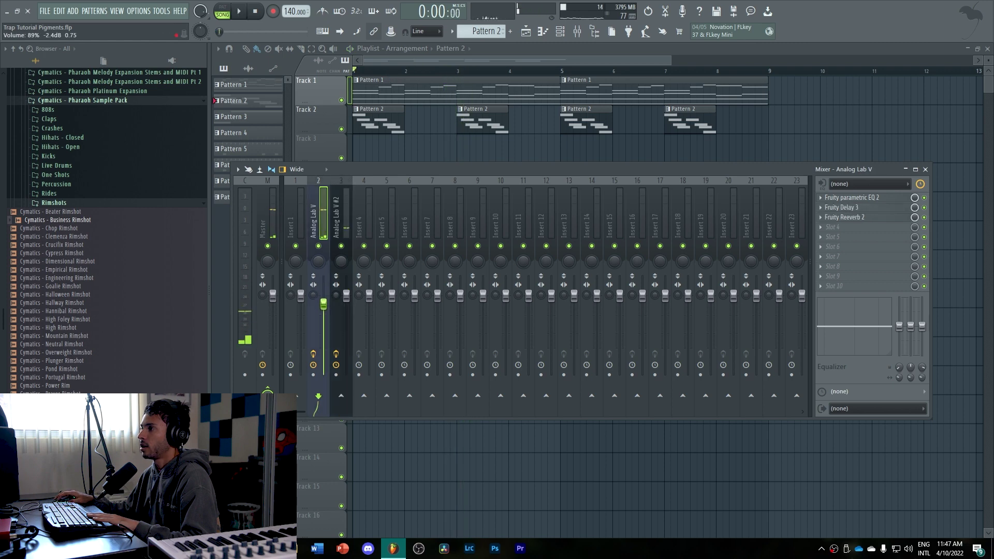
{"action": "key", "text": "space"}
{"action": "left_click_drag", "start_coordinate": [324, 304], "coordinate": [323, 310]}
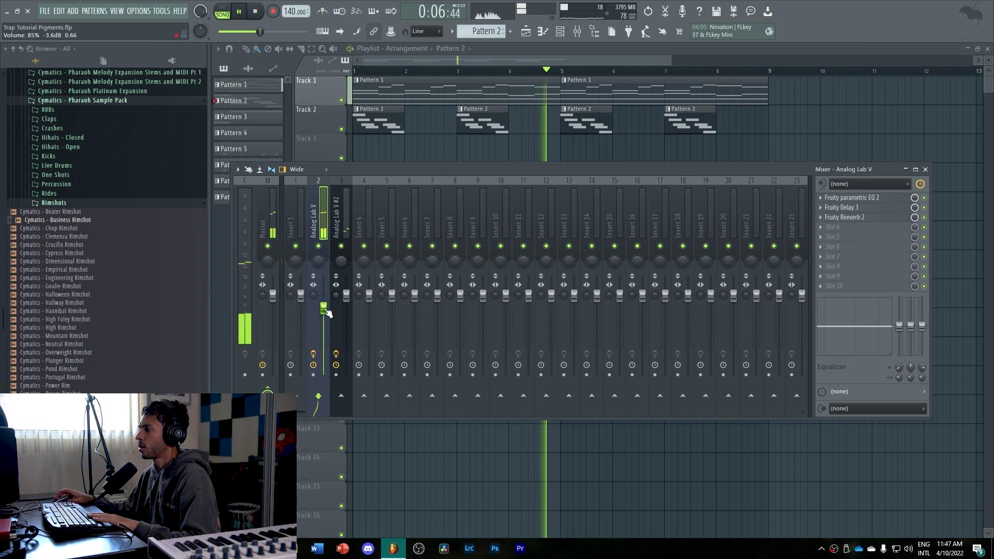
{"action": "key", "text": "space"}
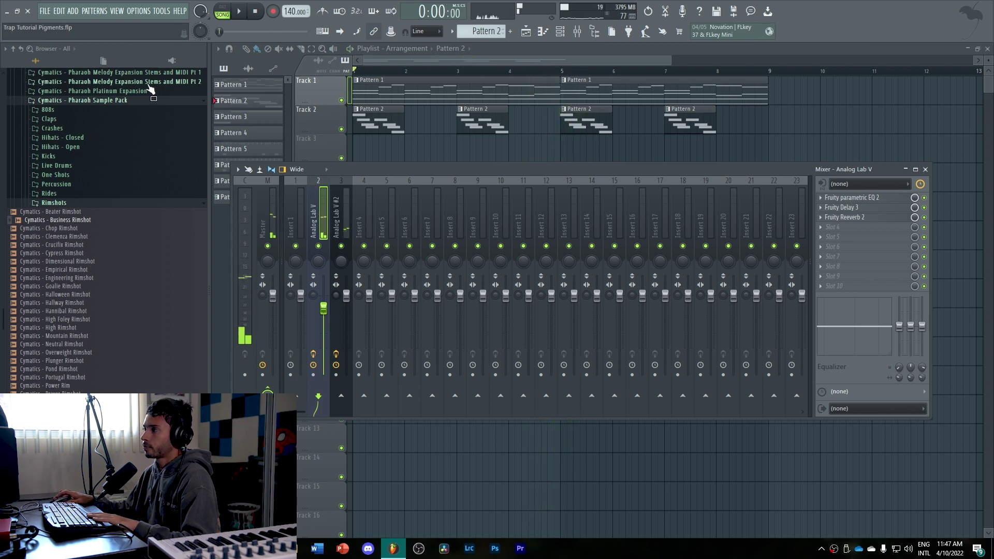
Set the FL Studio ASIO buffer length to 512 samples, then close the settings and hide the mixer
{"action": "left_click", "coordinate": [139, 11]}
{"action": "left_click", "coordinate": [176, 45]}
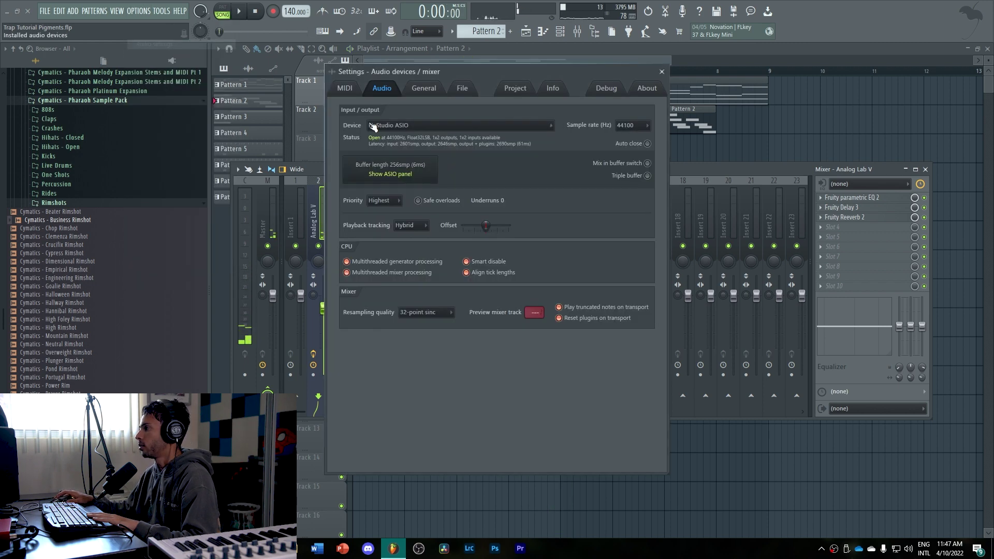
{"action": "left_click", "coordinate": [394, 171]}
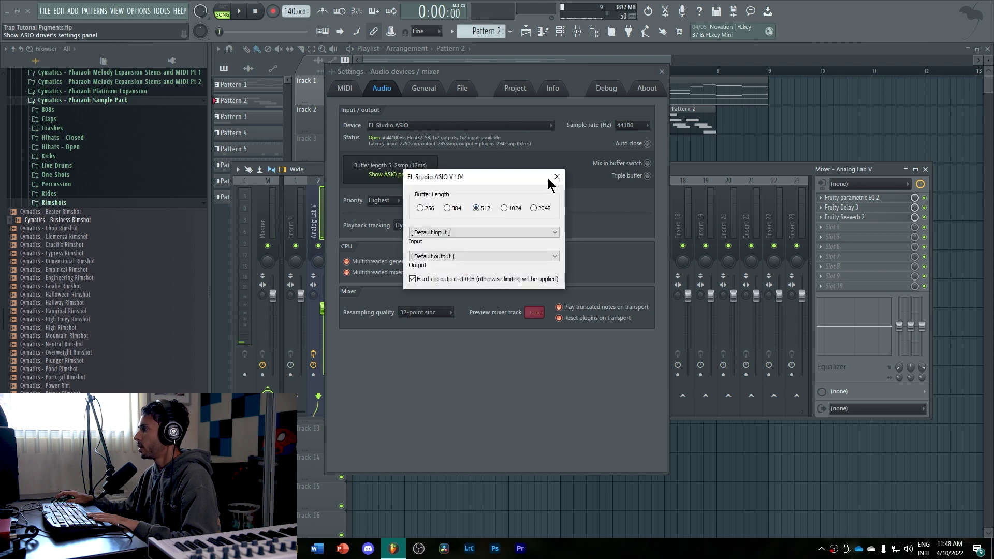
{"action": "left_click", "coordinate": [556, 177]}
{"action": "left_click", "coordinate": [661, 72]}
{"action": "key", "text": "F9"}
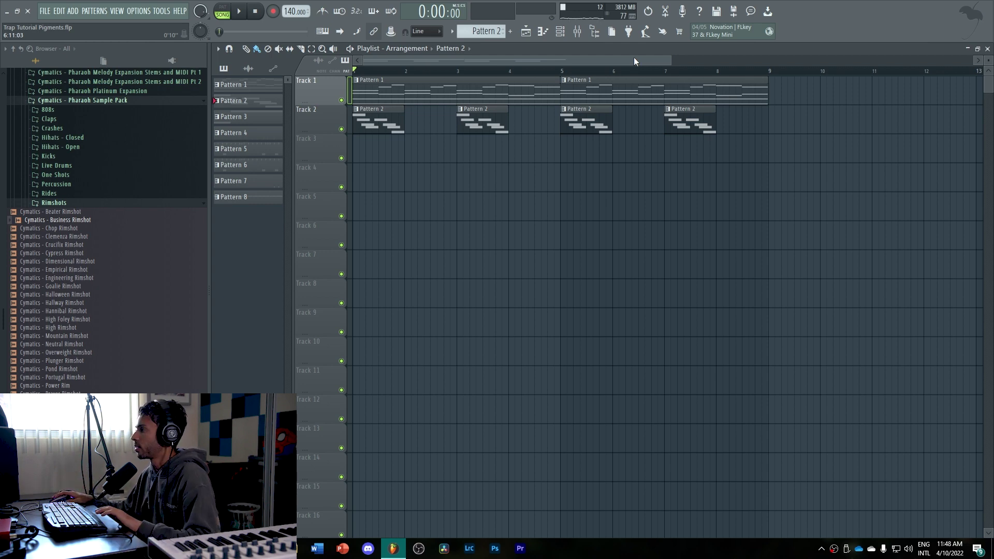
Play the song briefly and look over the instruments in the channel rack
{"action": "left_click", "coordinate": [579, 31]}
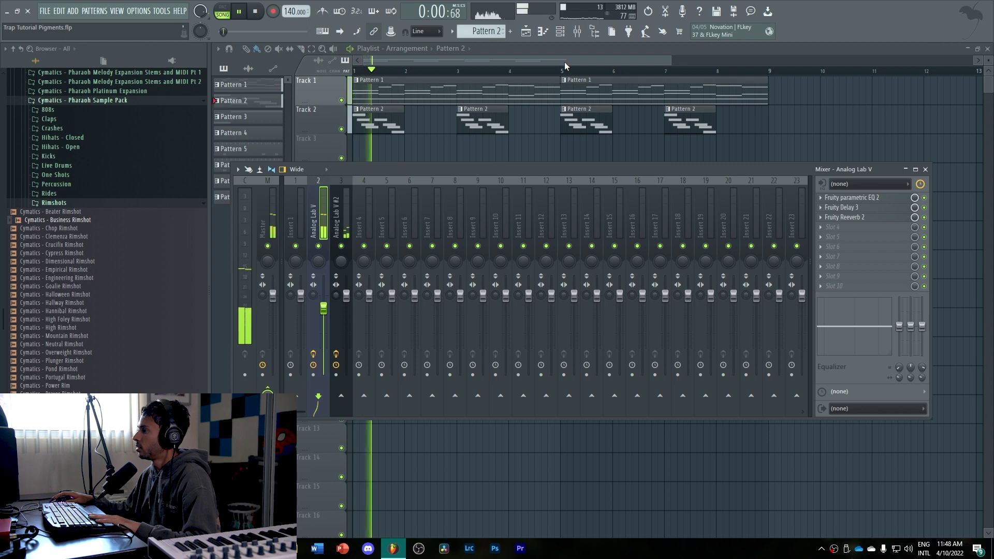
{"action": "key", "text": "F9"}
{"action": "key", "text": "F6"}
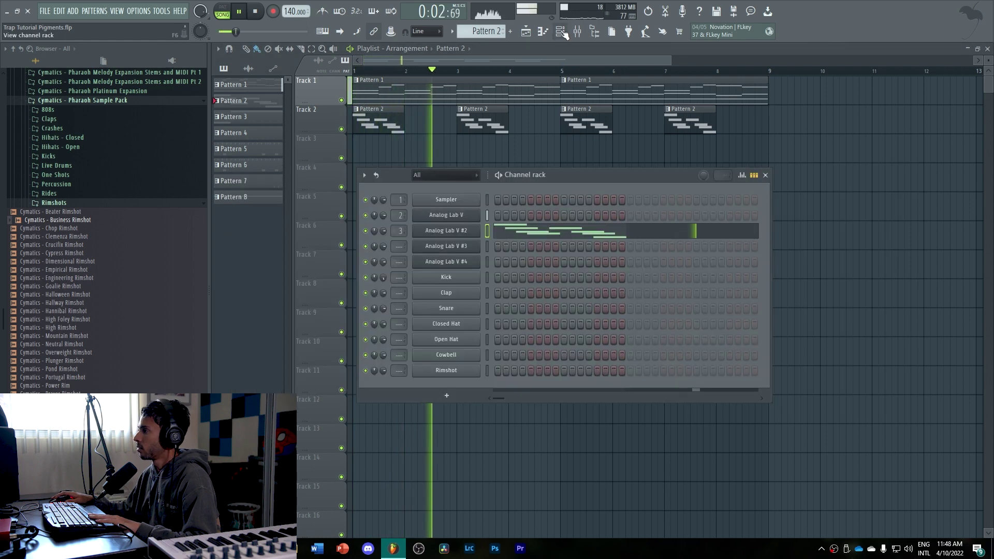
{"action": "key", "text": "space"}
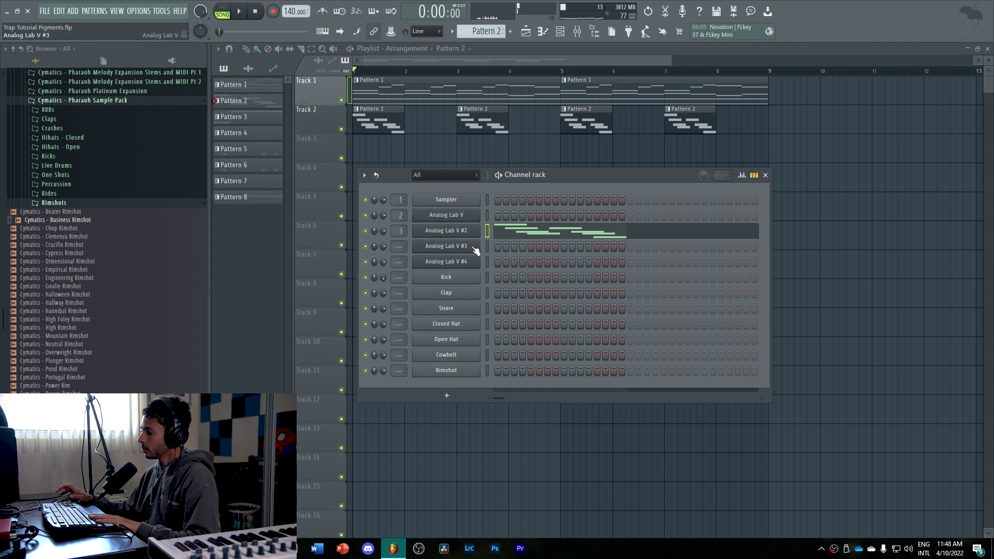
Select the Analog Lab V #2 mixer track and insert Fruity Delay 3 in its second effect slot, moving the plugin window clear
{"action": "left_click", "coordinate": [577, 33]}
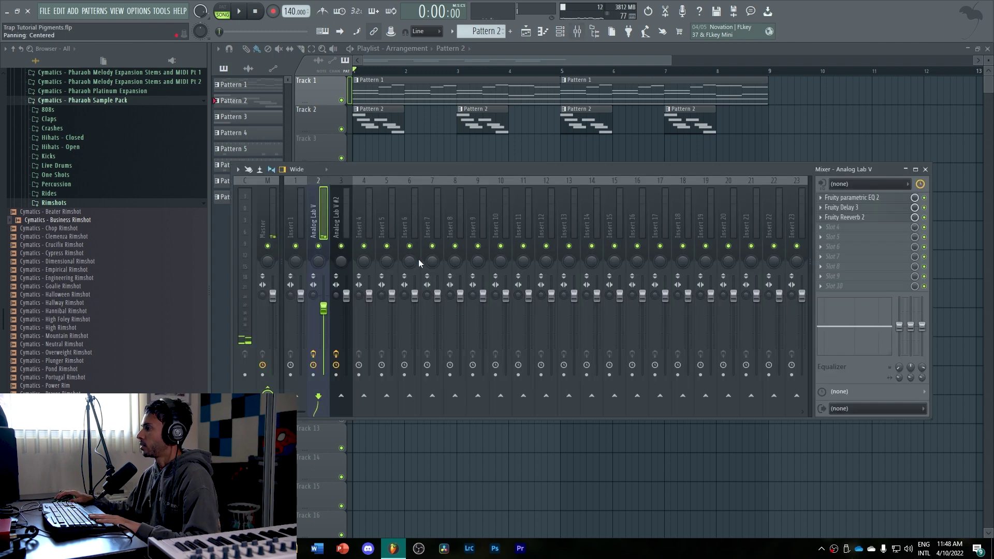
{"action": "left_click", "coordinate": [346, 222]}
{"action": "left_click", "coordinate": [833, 207]}
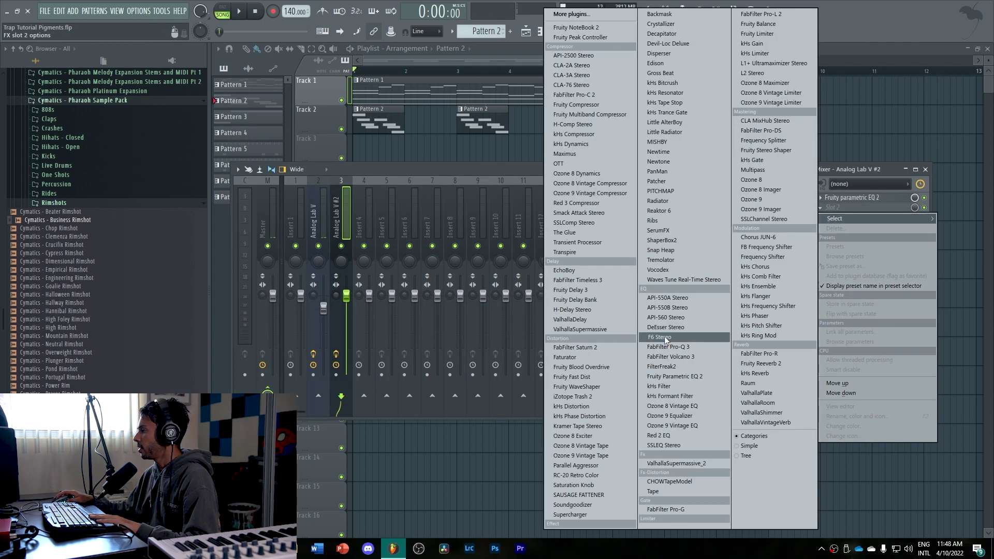
{"action": "left_click", "coordinate": [587, 294]}
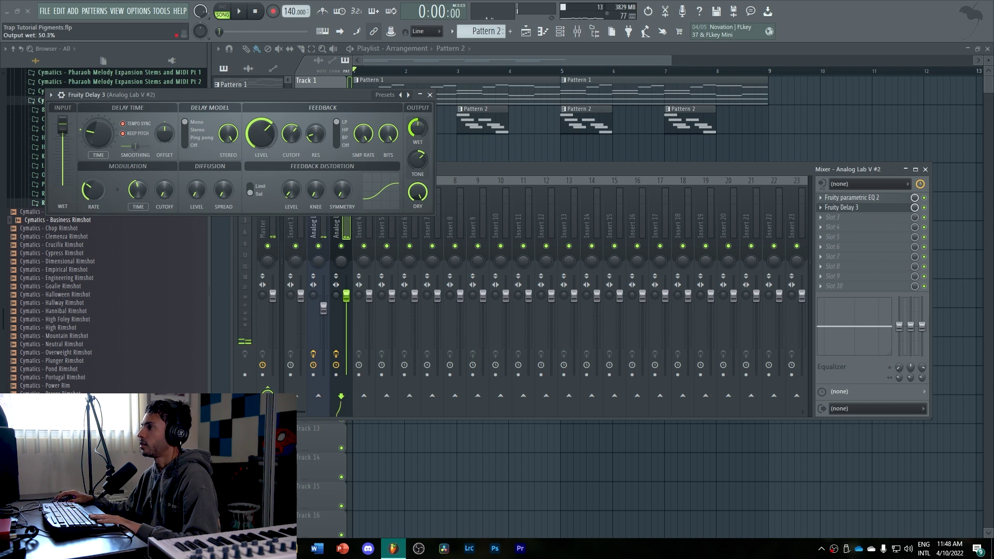
{"action": "left_click_drag", "start_coordinate": [339, 97], "coordinate": [422, 117]}
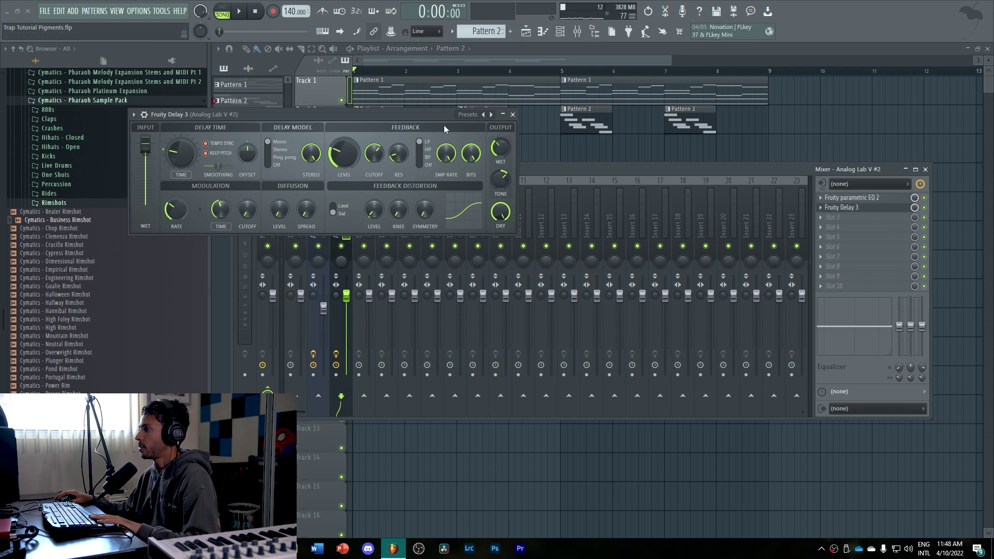
{"action": "left_click_drag", "start_coordinate": [432, 120], "coordinate": [474, 123]}
Set Fruity Delay 3's feedback level to about 39.5% and its output wet to about 78% while playing the song
{"action": "key", "text": "space"}
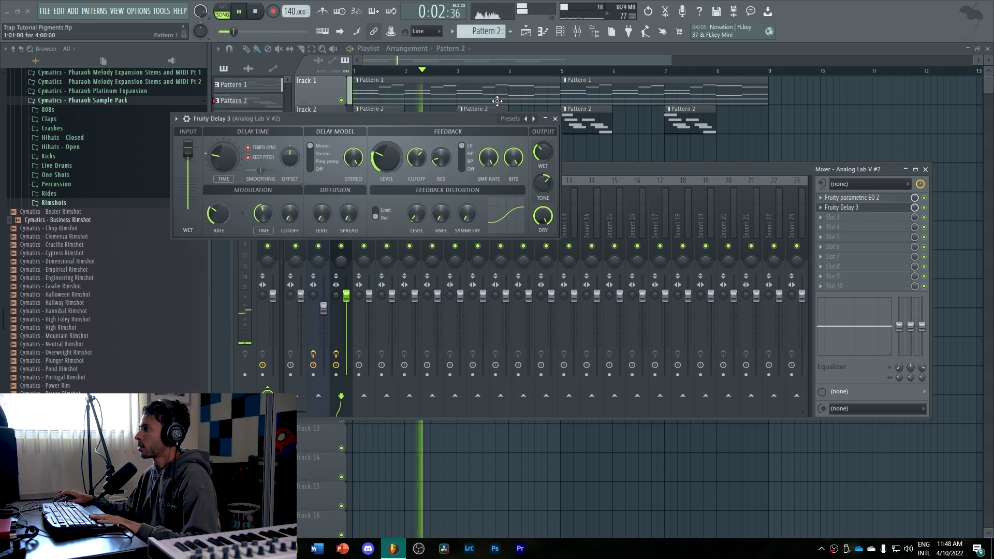
{"action": "key", "text": "space"}
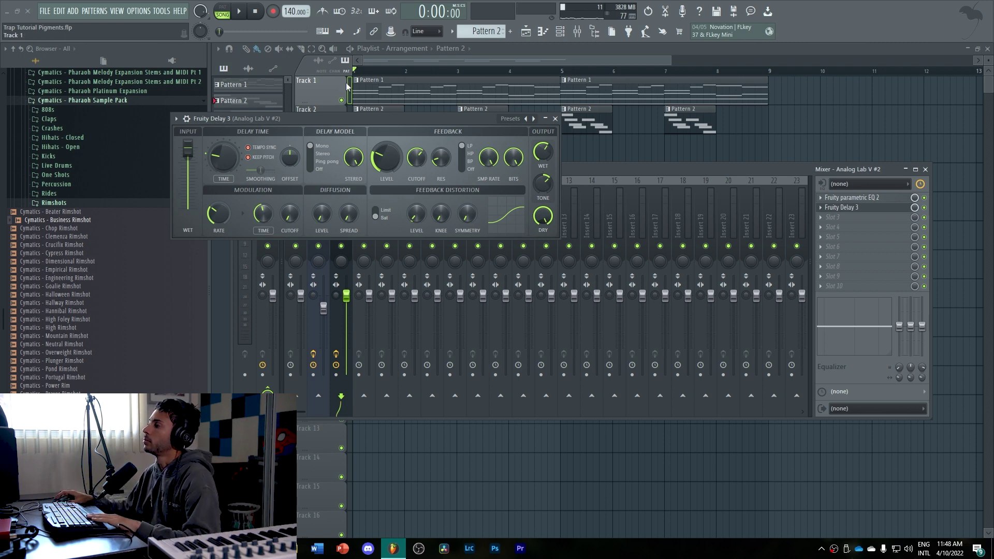
{"action": "key", "text": "space"}
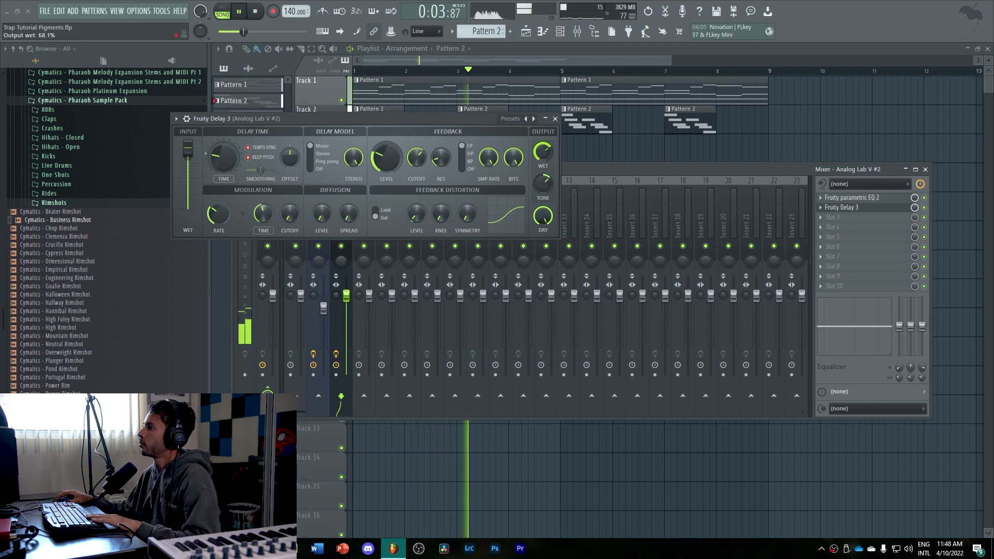
{"action": "left_click_drag", "start_coordinate": [542, 153], "coordinate": [541, 149]}
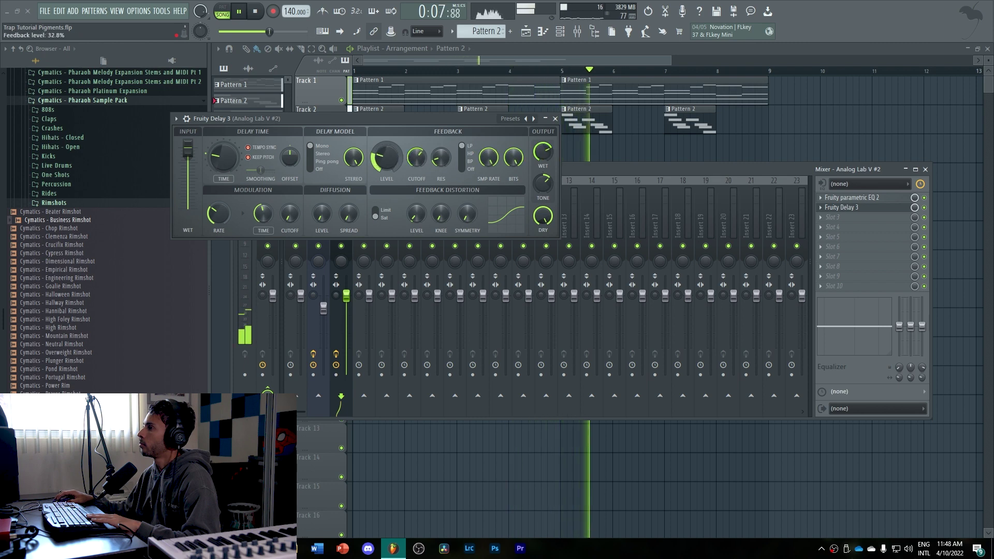
{"action": "left_click_drag", "start_coordinate": [386, 158], "coordinate": [388, 153]}
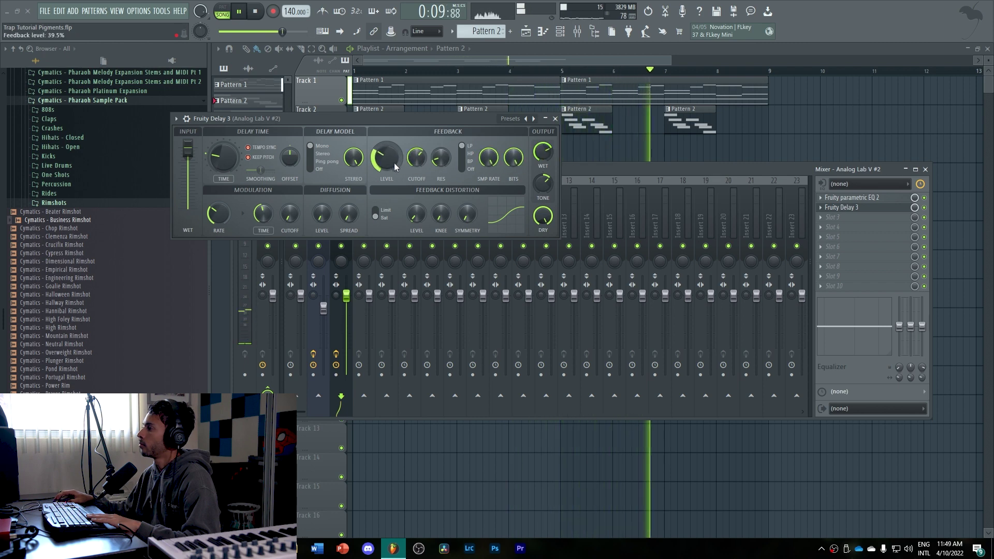
{"action": "left_click_drag", "start_coordinate": [543, 153], "coordinate": [542, 148]}
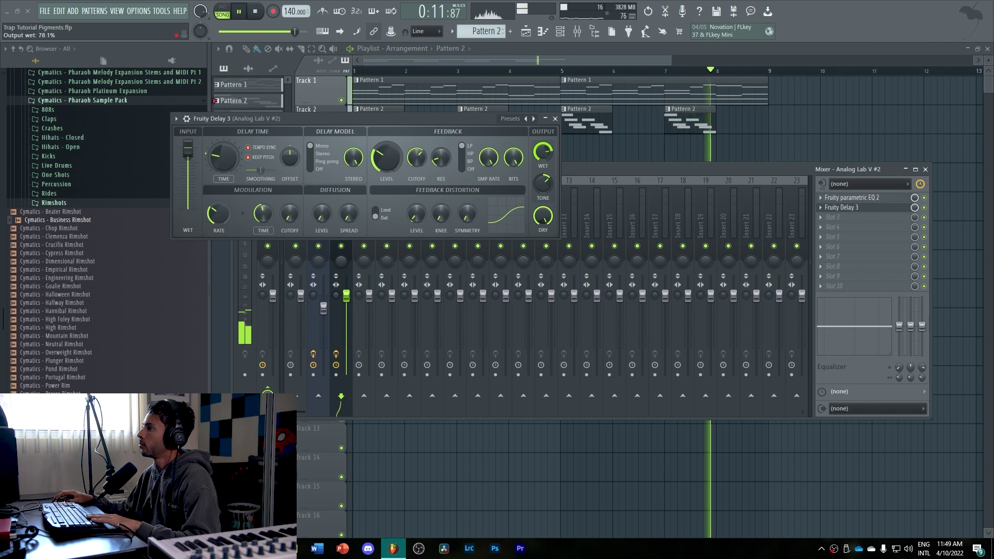
{"action": "left_click", "coordinate": [555, 119]}
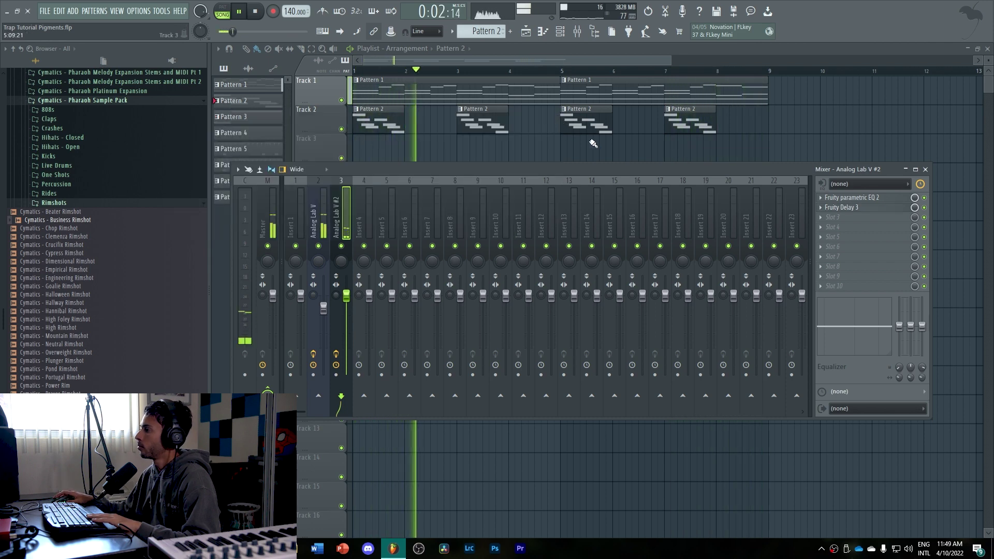
Raise Fruity Delay 3's output wet to 100% and its feedback level to about 50%, checking by playback
{"action": "left_click", "coordinate": [852, 208]}
{"action": "key", "text": "space"}
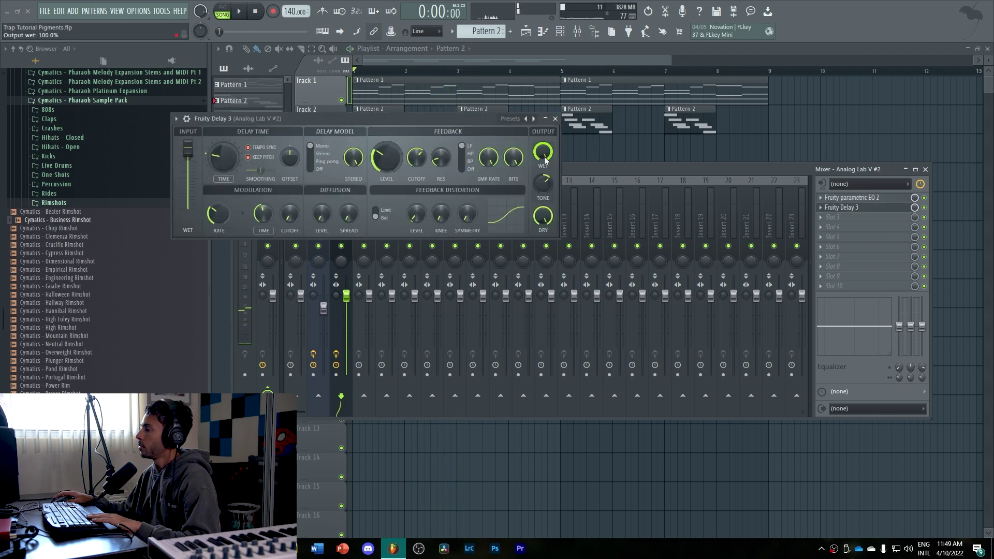
{"action": "left_click", "coordinate": [556, 120]}
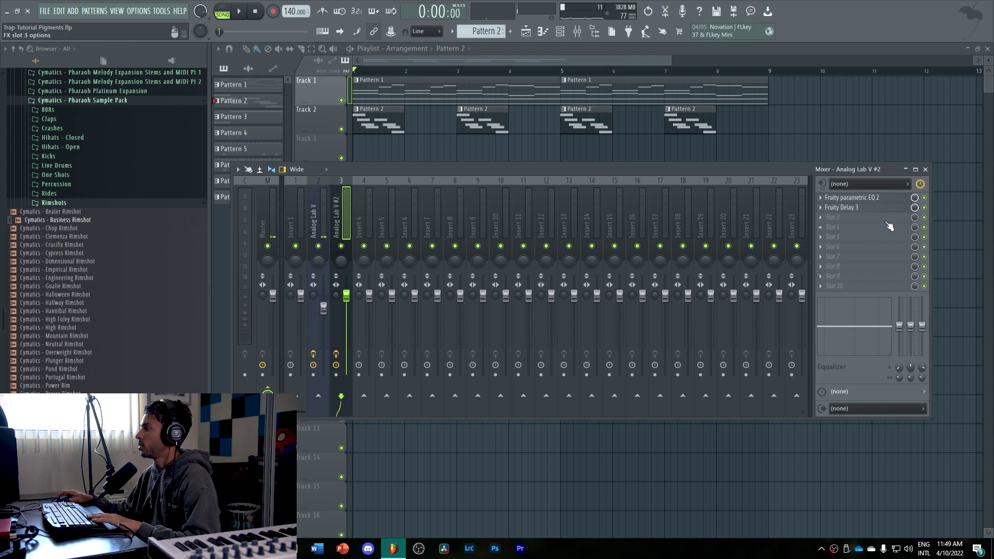
{"action": "left_click", "coordinate": [849, 208]}
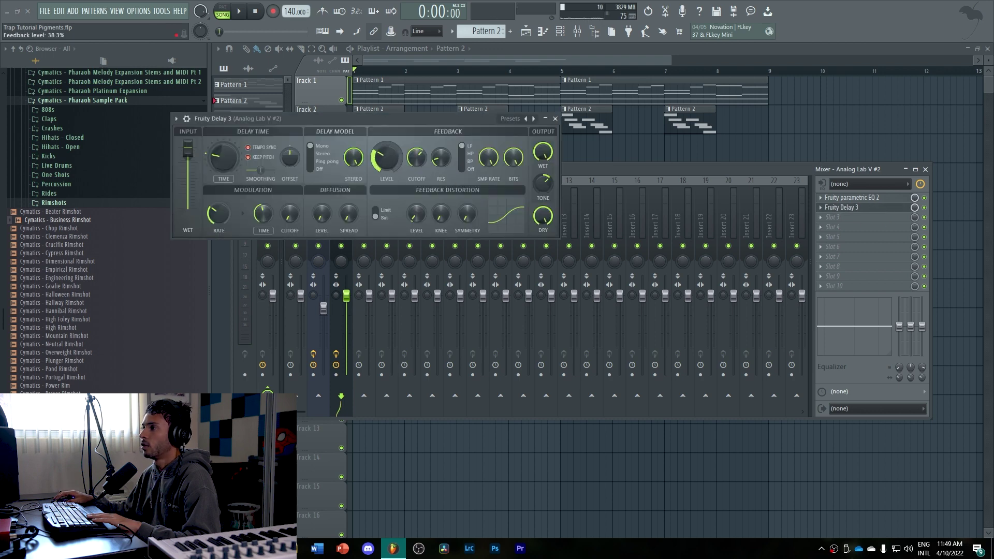
{"action": "left_click", "coordinate": [555, 118]}
{"action": "key", "text": "space"}
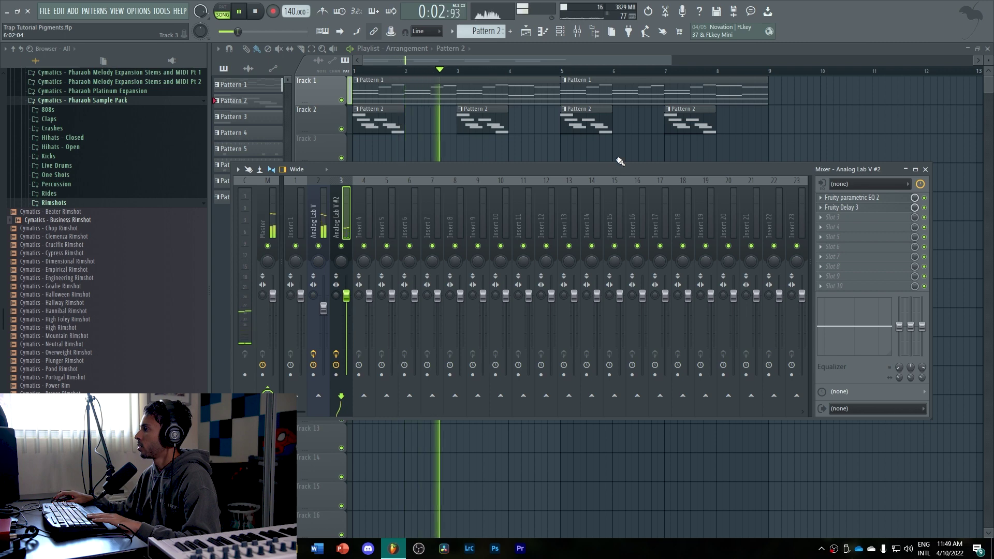
{"action": "key", "text": "space"}
{"action": "left_click", "coordinate": [841, 208]}
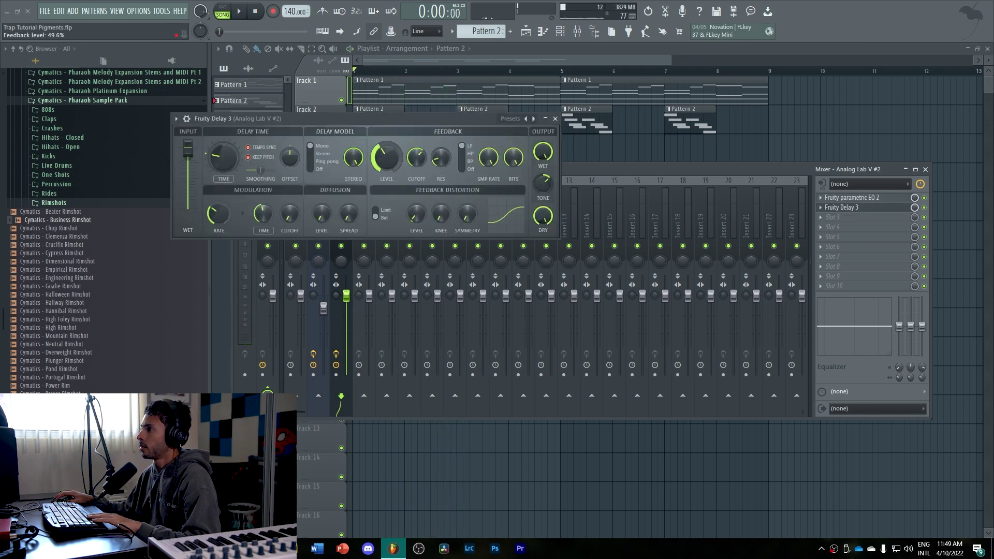
{"action": "left_click", "coordinate": [556, 119]}
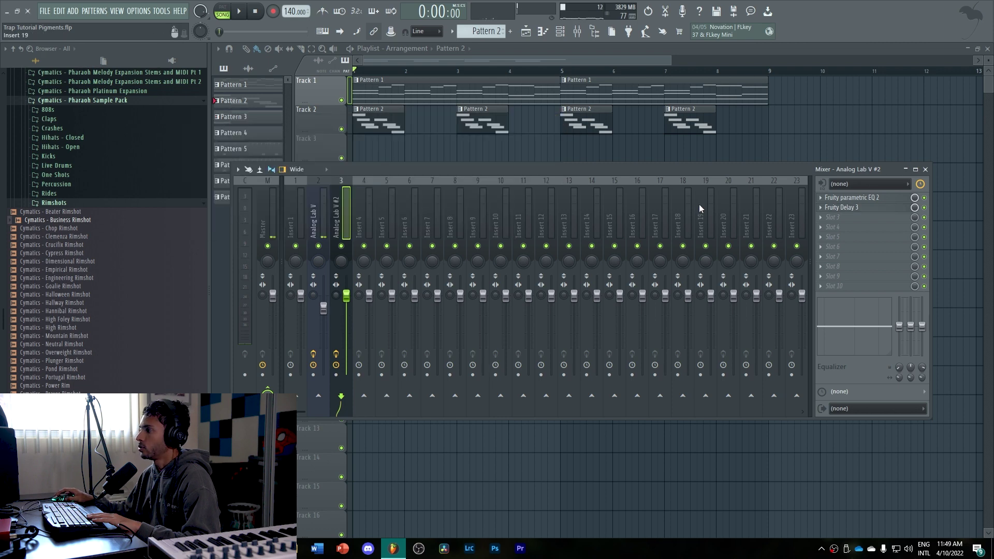
Insert Fruity Reeverb 2 in the third effect slot with a dry level of 100% and a wet level of 35%, checking by playback
{"action": "left_click", "coordinate": [854, 218]}
{"action": "left_click", "coordinate": [785, 362]}
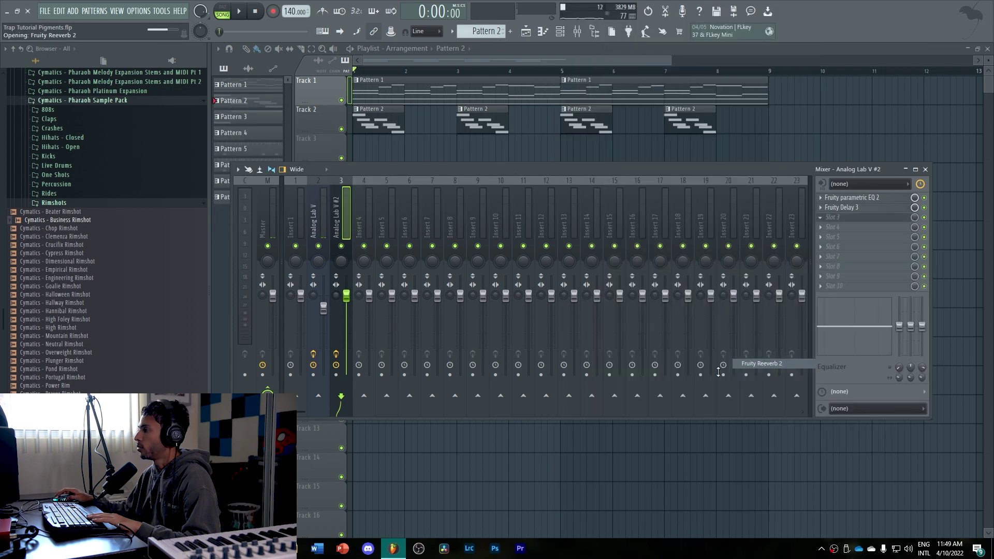
{"action": "left_click_drag", "start_coordinate": [291, 125], "coordinate": [294, 164]}
{"action": "right_click", "coordinate": [291, 158]}
{"action": "left_click", "coordinate": [316, 165]}
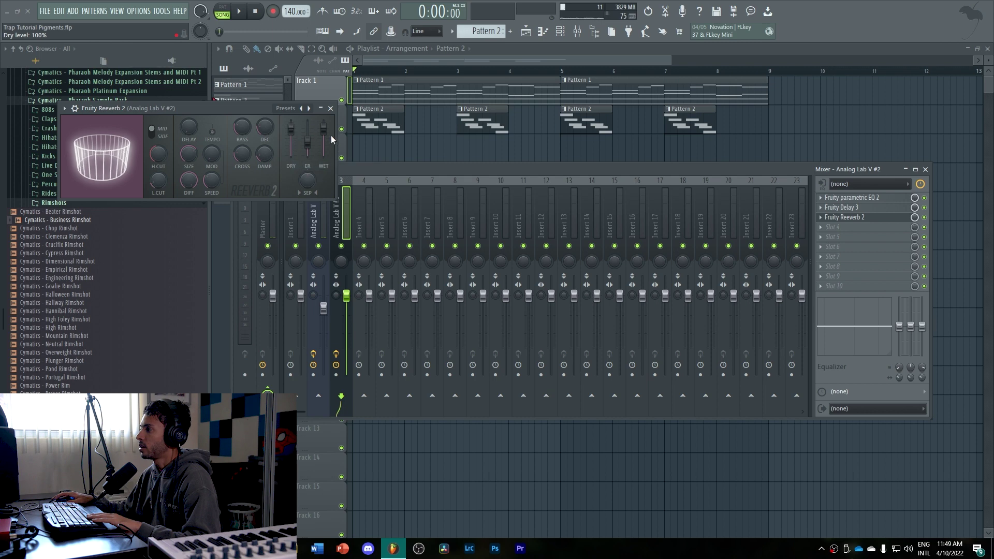
{"action": "left_click_drag", "start_coordinate": [324, 129], "coordinate": [325, 148]}
{"action": "key", "text": "space"}
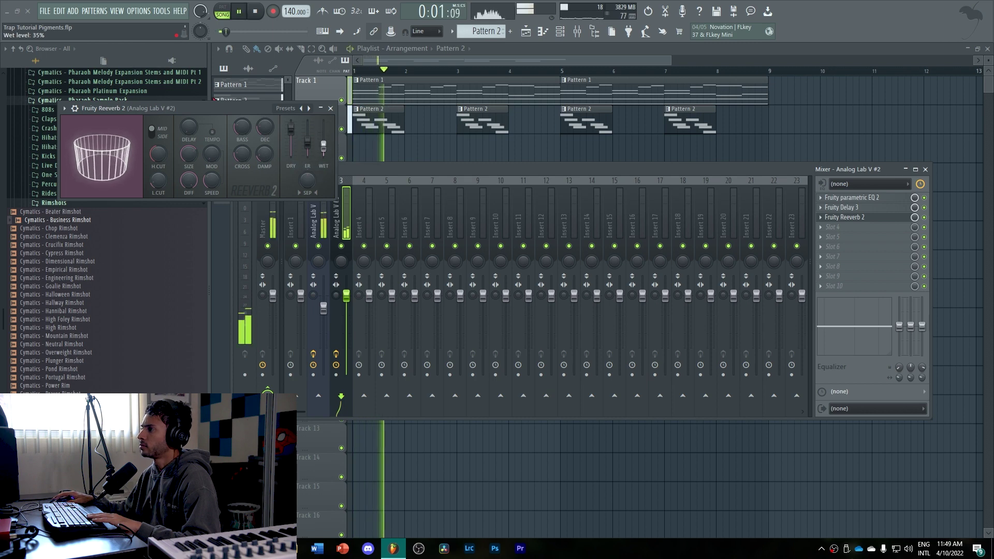
{"action": "left_click", "coordinate": [331, 108]}
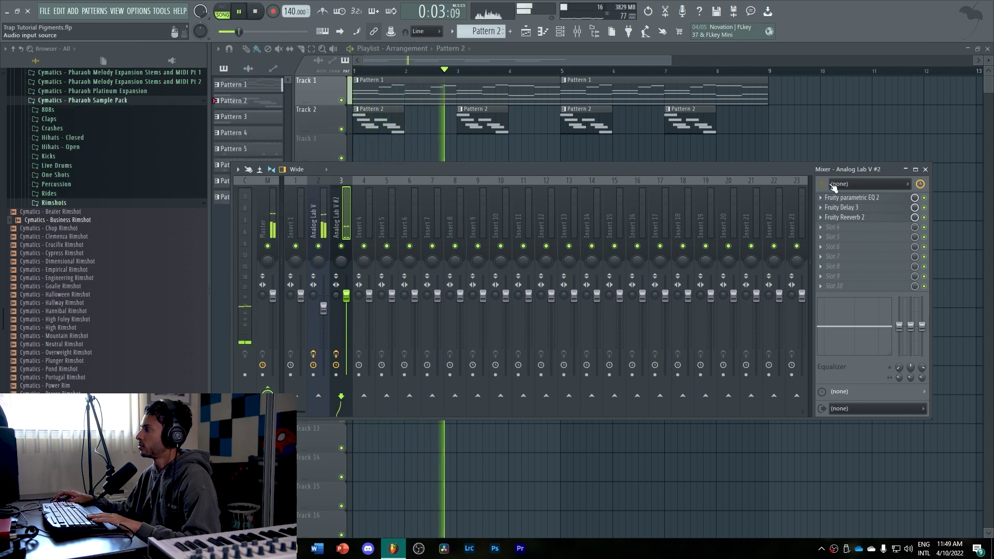
Lower Fruity Delay 3's output wet level while the song plays, then close the delay and EQ windows
{"action": "left_click", "coordinate": [854, 198]}
{"action": "left_click", "coordinate": [859, 208]}
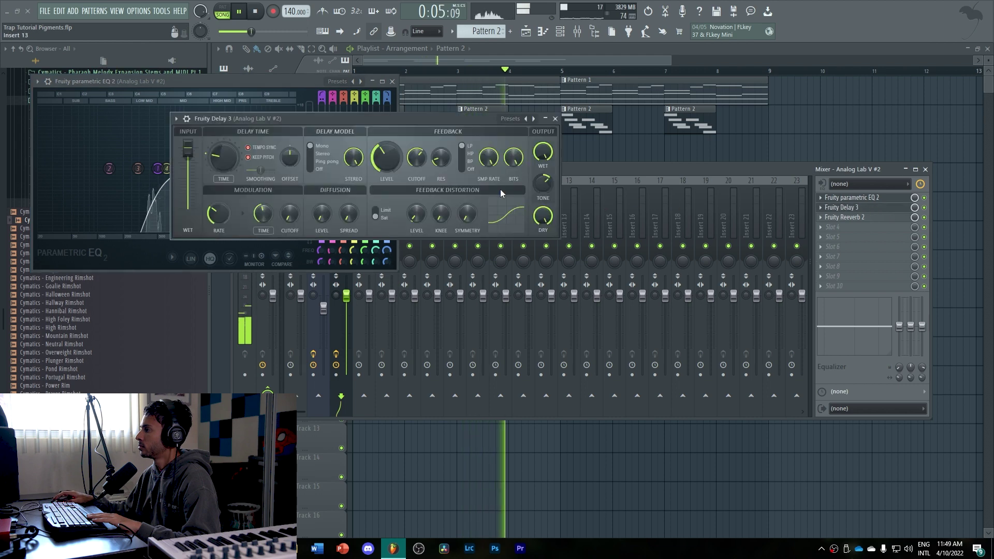
{"action": "left_click_drag", "start_coordinate": [543, 151], "coordinate": [543, 162]}
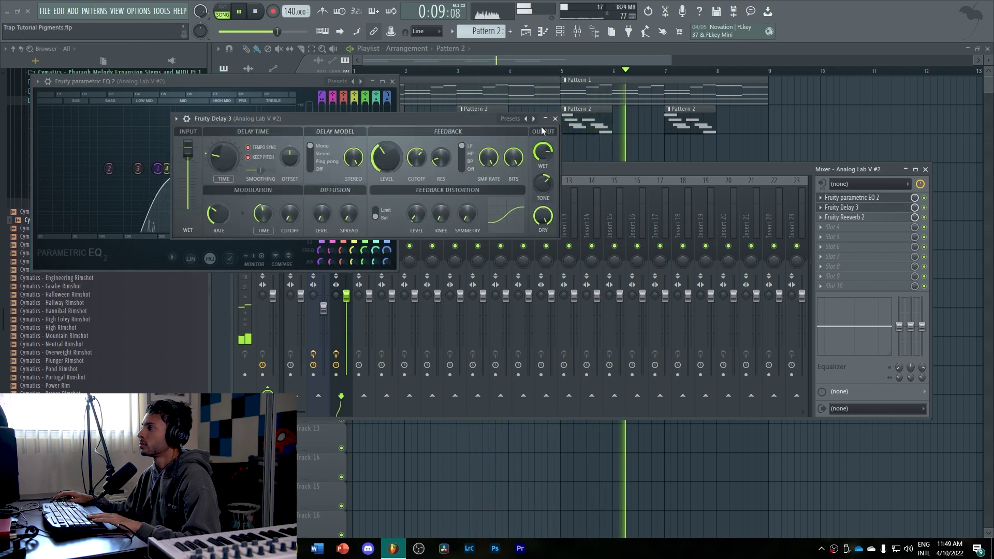
{"action": "left_click", "coordinate": [555, 118]}
{"action": "left_click", "coordinate": [392, 81]}
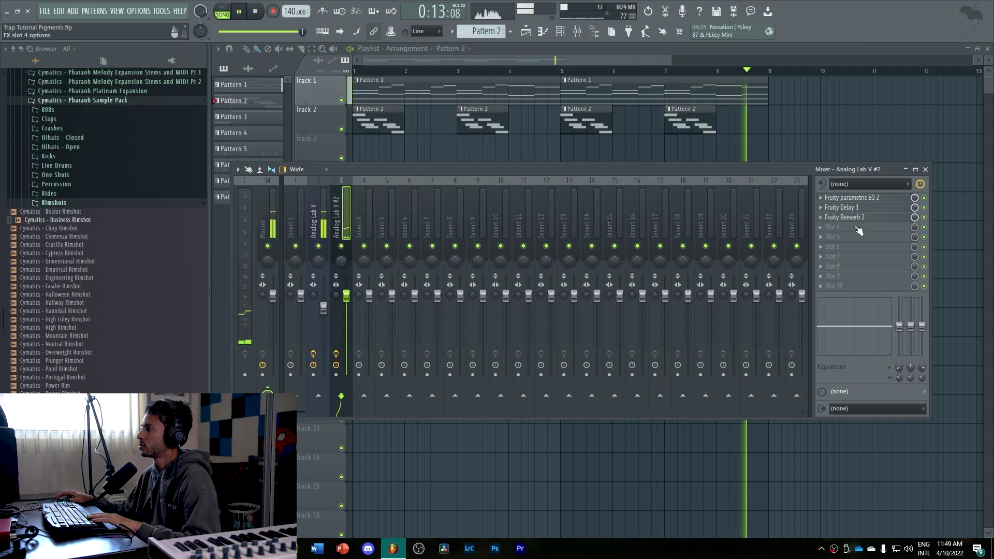
Raise Fruity Reeverb 2's wet level to about 51%, then close the reverb and stop playback
{"action": "left_click", "coordinate": [841, 217]}
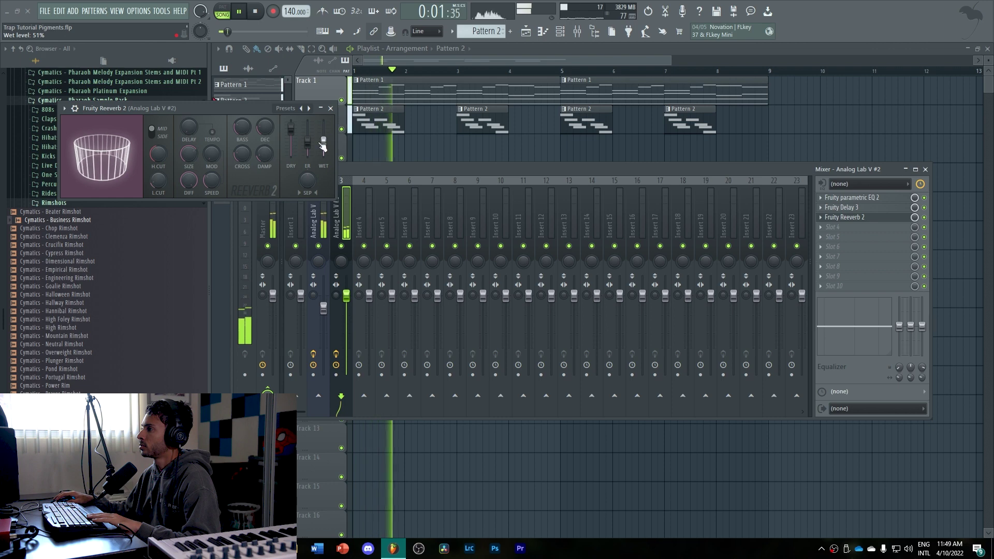
{"action": "left_click", "coordinate": [330, 109]}
{"action": "key", "text": "space"}
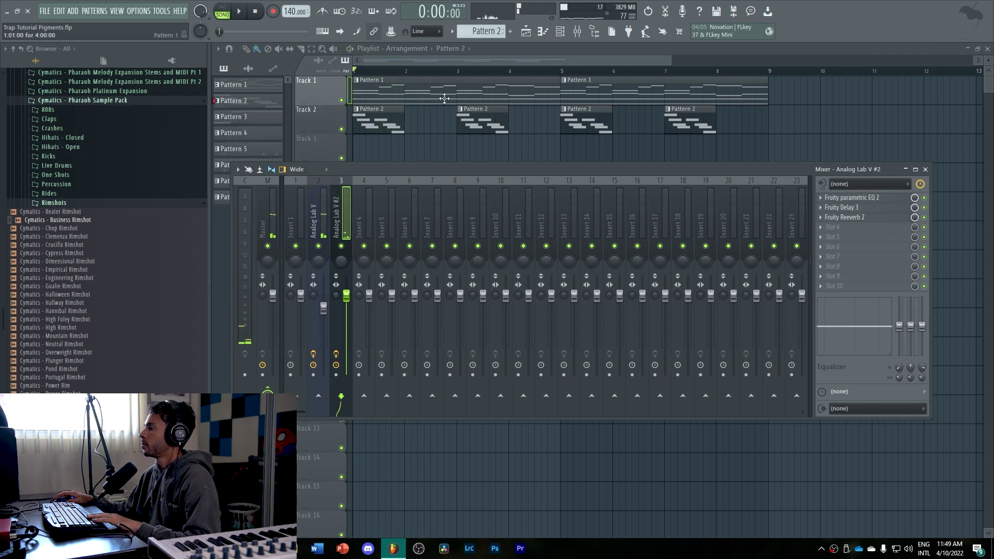
Open the Analog Lab V #3 instrument at full size, move its window up and dismiss the start page question
{"action": "left_click", "coordinate": [559, 31]}
{"action": "left_click", "coordinate": [472, 248]}
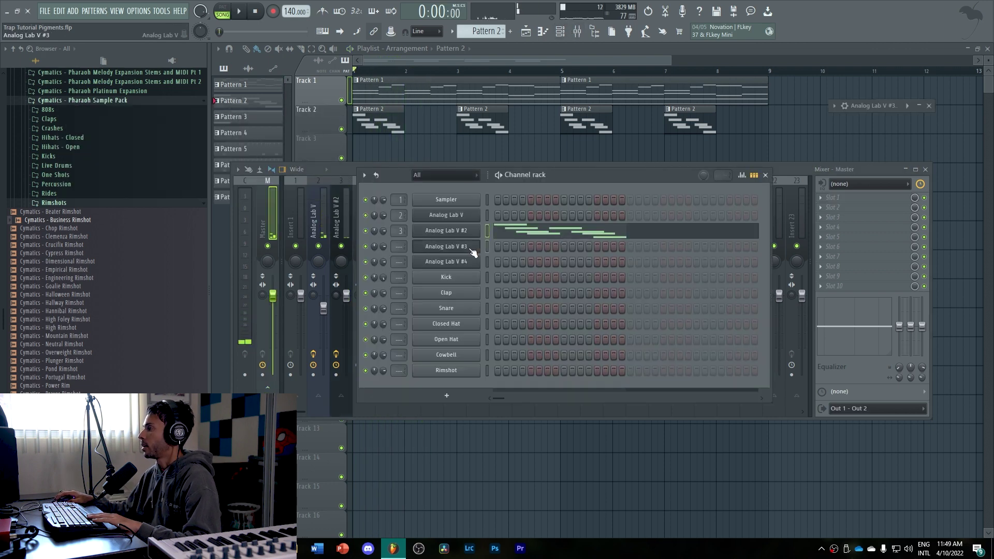
{"action": "left_click", "coordinate": [919, 106]}
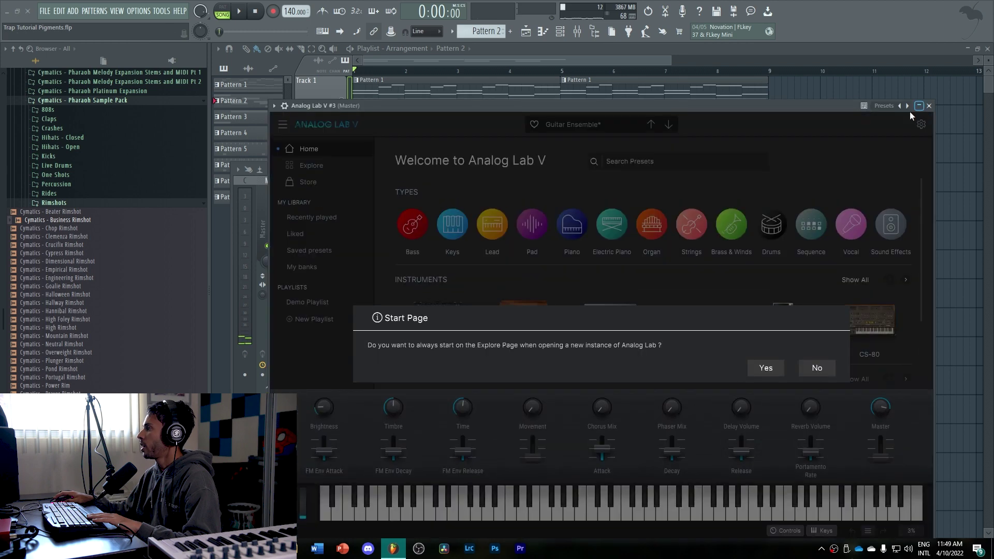
{"action": "left_click_drag", "start_coordinate": [548, 110], "coordinate": [481, 65]}
{"action": "left_click", "coordinate": [771, 127]}
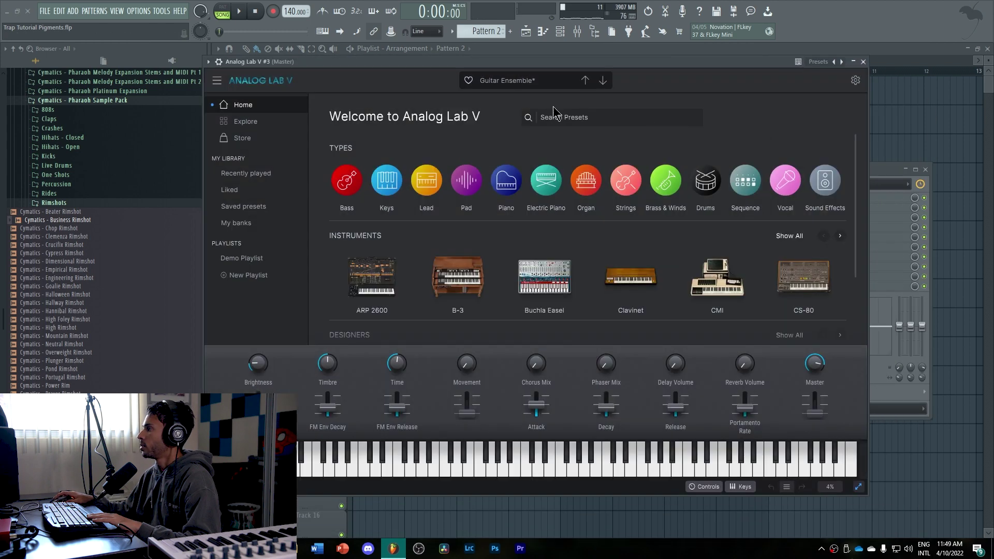
Open the preset explorer, search the presets for "Guitar" and filter them by the Guitar subtype
{"action": "left_click", "coordinate": [245, 122]}
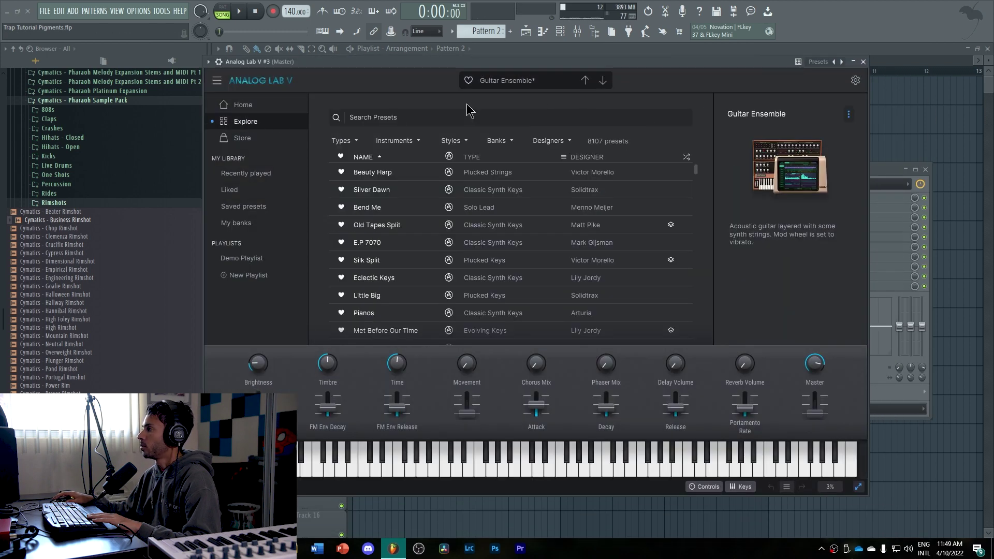
{"action": "mouse_move", "coordinate": [694, 168]}
{"action": "left_mouse_down"}
{"action": "mouse_move", "coordinate": [693, 336]}
{"action": "mouse_move", "coordinate": [696, 161]}
{"action": "left_mouse_up"}
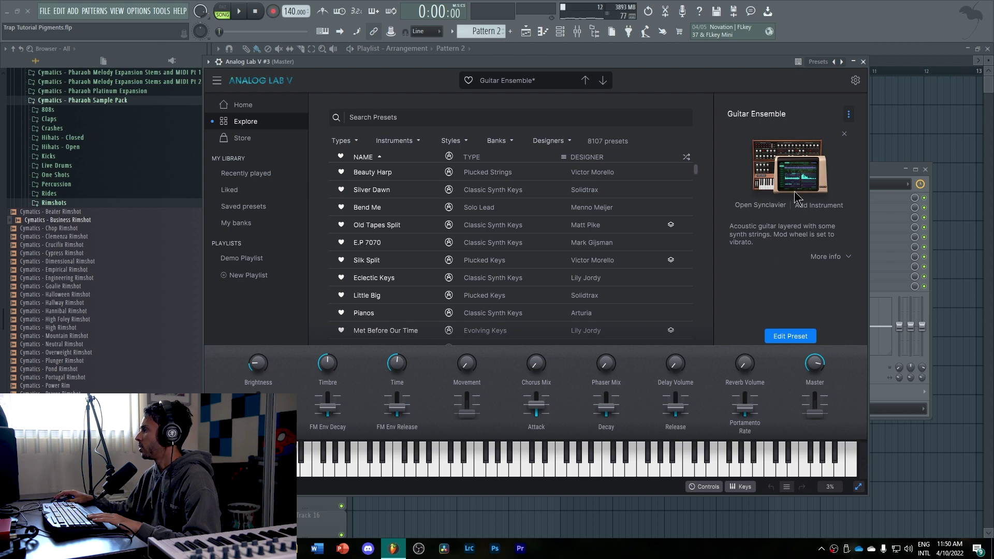
{"action": "left_click", "coordinate": [423, 123]}
{"action": "type", "text": "Guit"}
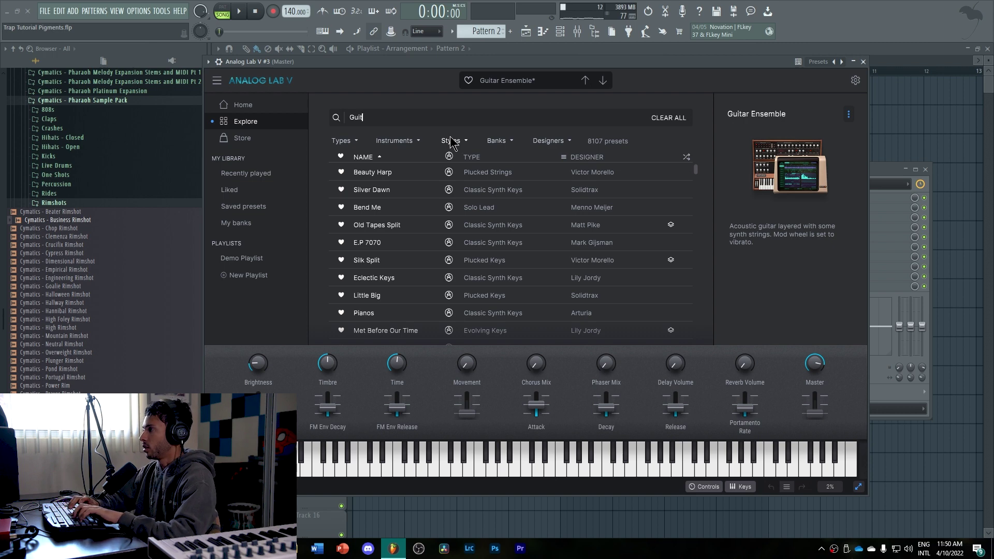
{"action": "type", "text": "ar"}
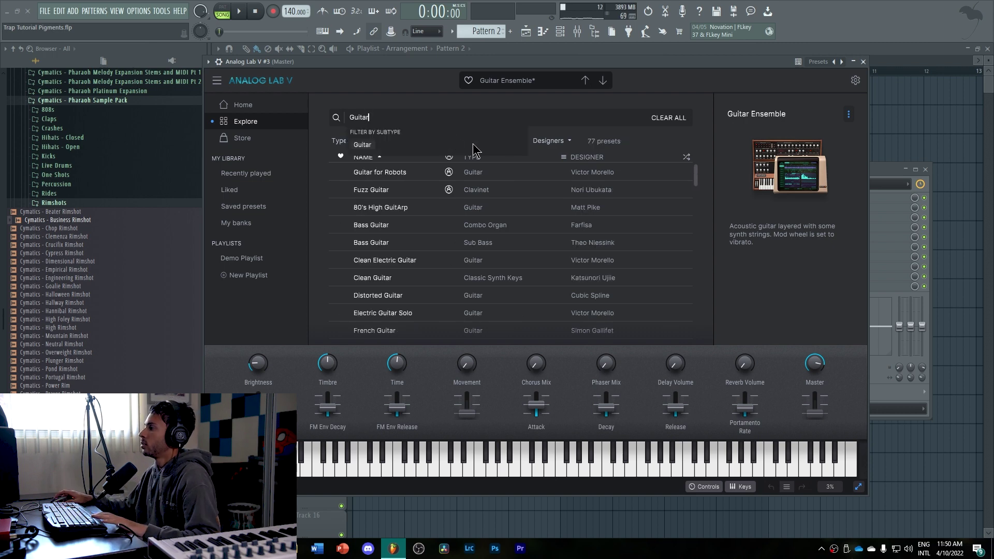
{"action": "left_click", "coordinate": [362, 145]}
Look through the presets of the Guitar subtype for a suitable guitar sound
{"action": "scroll", "coordinate": [491, 246], "scroll_direction": "down", "scroll_amount": 7}
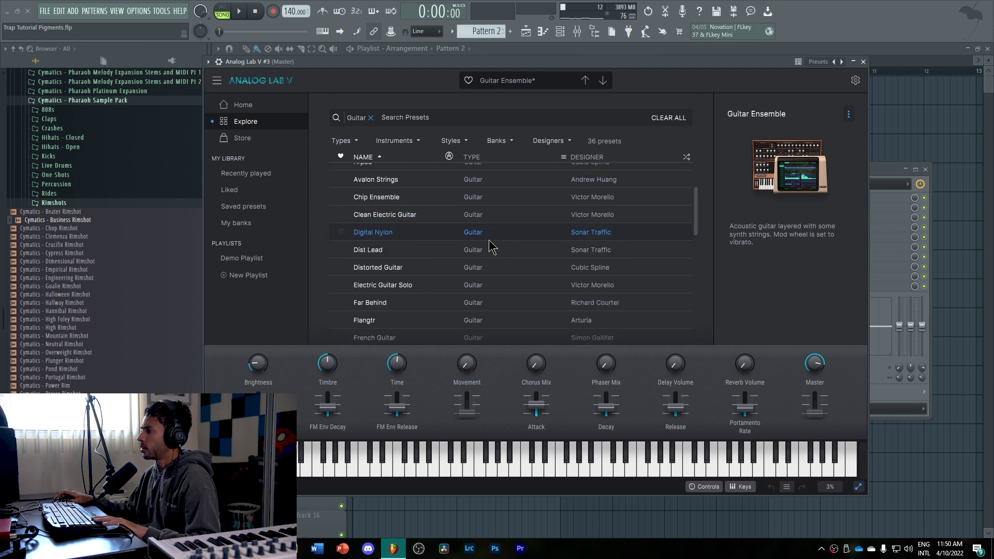
{"action": "scroll", "coordinate": [491, 246], "scroll_direction": "down", "scroll_amount": 2}
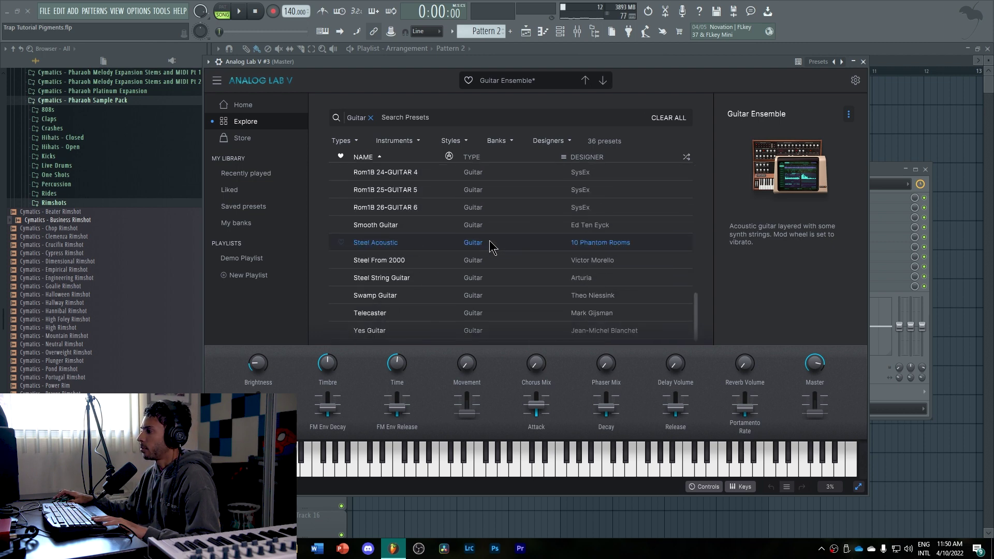
{"action": "scroll", "coordinate": [491, 245], "scroll_direction": "up", "scroll_amount": 5}
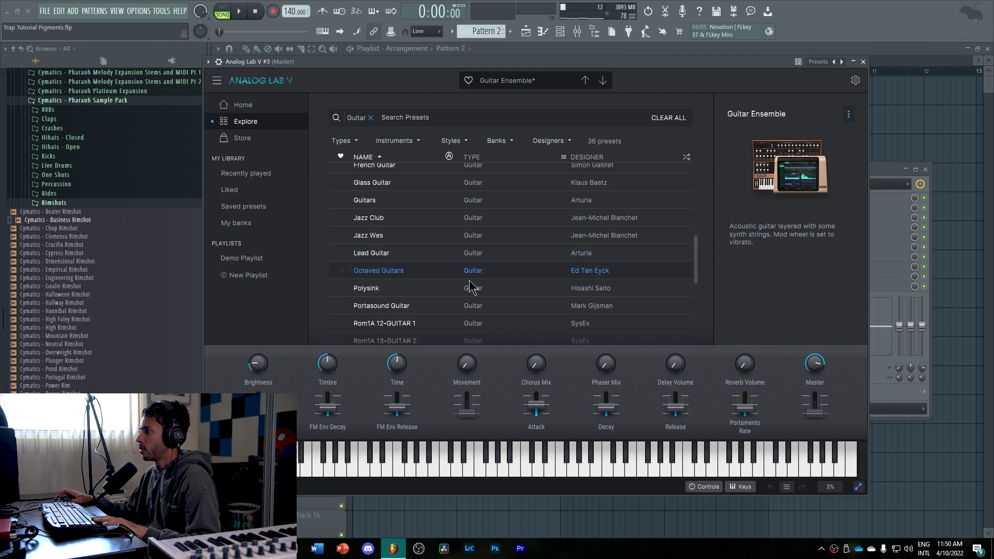
{"action": "scroll", "coordinate": [471, 286], "scroll_direction": "up", "scroll_amount": 9}
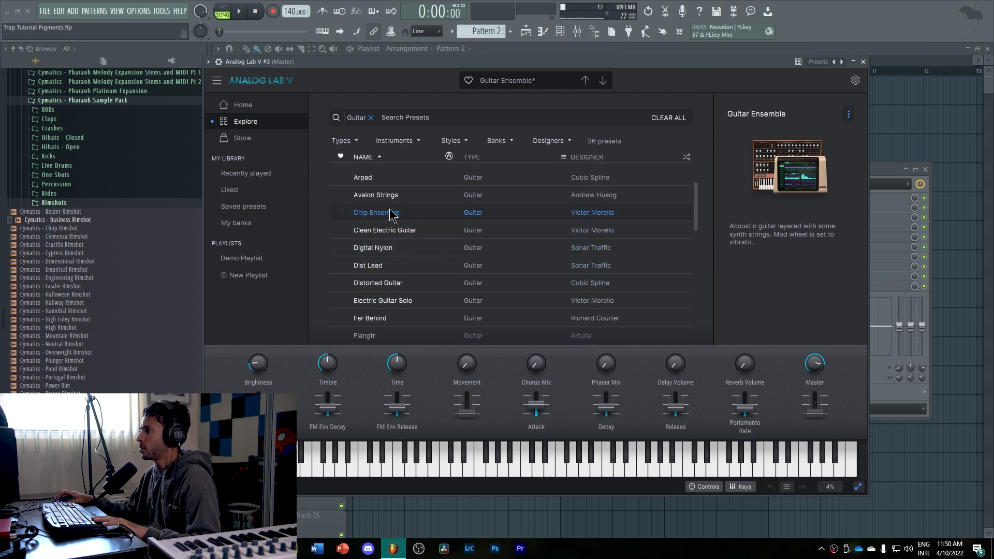
{"action": "scroll", "coordinate": [391, 214], "scroll_direction": "up", "scroll_amount": 3}
{"action": "scroll", "coordinate": [392, 216], "scroll_direction": "down", "scroll_amount": 3}
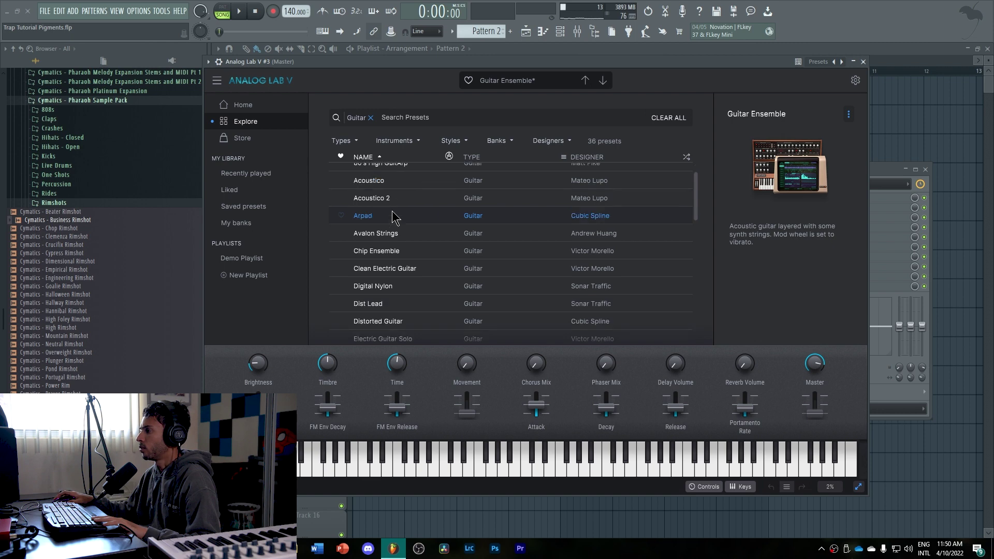
{"action": "scroll", "coordinate": [402, 239], "scroll_direction": "down", "scroll_amount": 5}
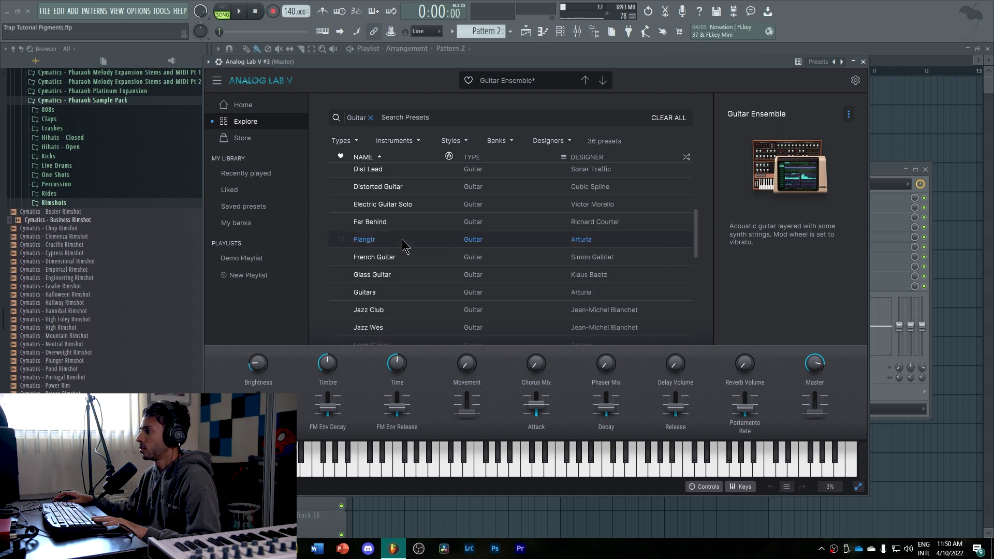
{"action": "scroll", "coordinate": [405, 240], "scroll_direction": "down", "scroll_amount": 3}
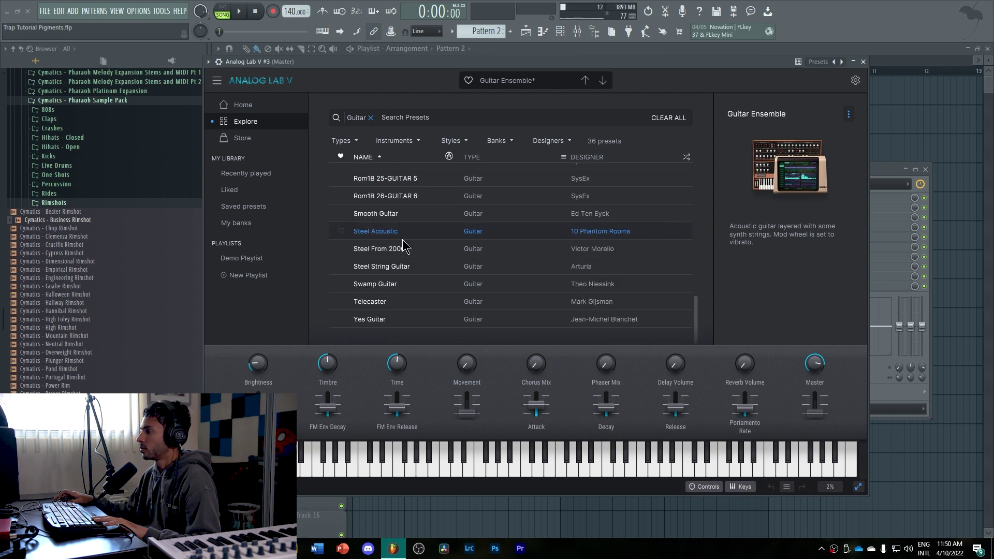
Remove the Guitar subtype filter and run a plain text search for "Guitar" across all presets
{"action": "left_click", "coordinate": [369, 118]}
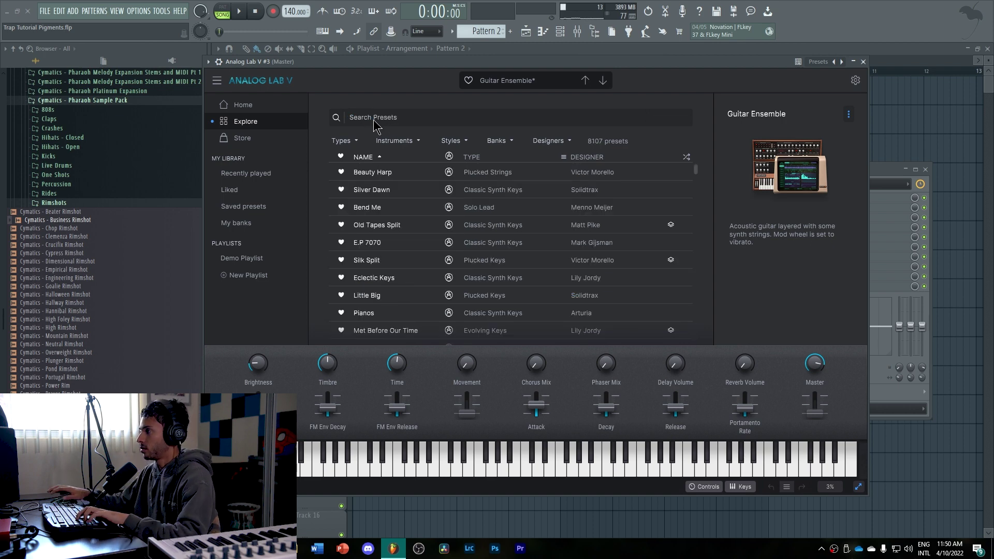
{"action": "type", "text": "Guit"}
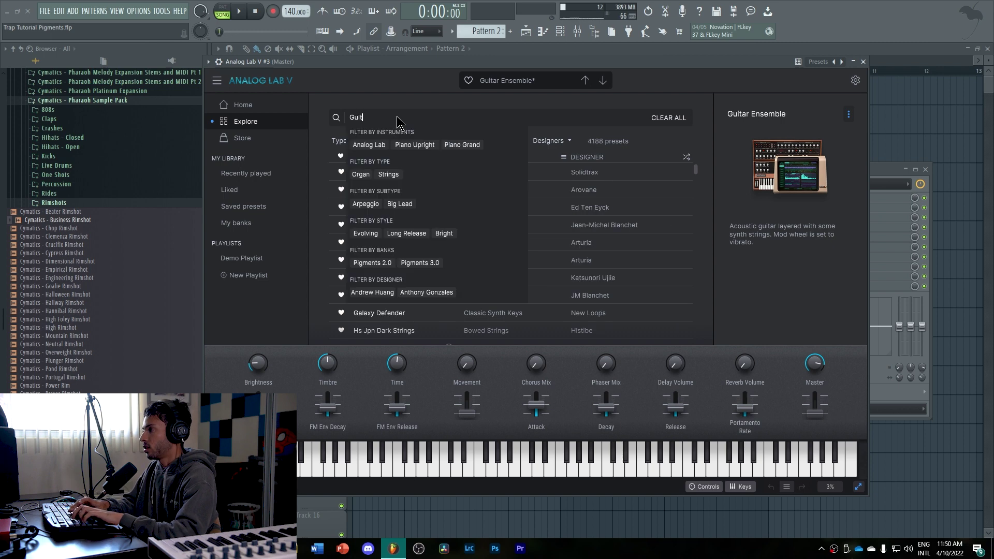
{"action": "type", "text": "ar"}
{"action": "key", "text": "Return"}
{"action": "key", "text": "Down"}
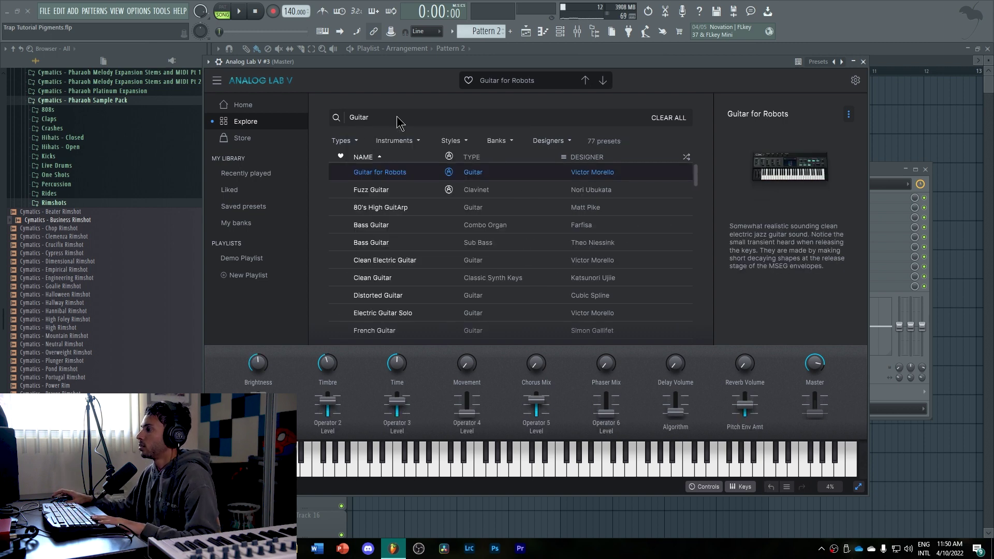
Load the Guitar Ensemble preset from the search results
{"action": "scroll", "coordinate": [417, 268], "scroll_direction": "down", "scroll_amount": 3}
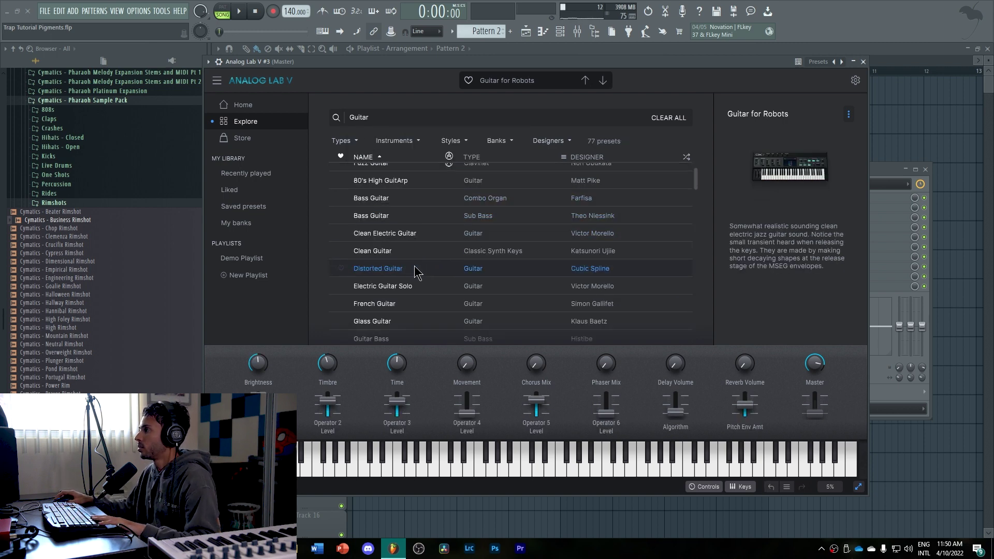
{"action": "scroll", "coordinate": [418, 272], "scroll_direction": "down", "scroll_amount": 3}
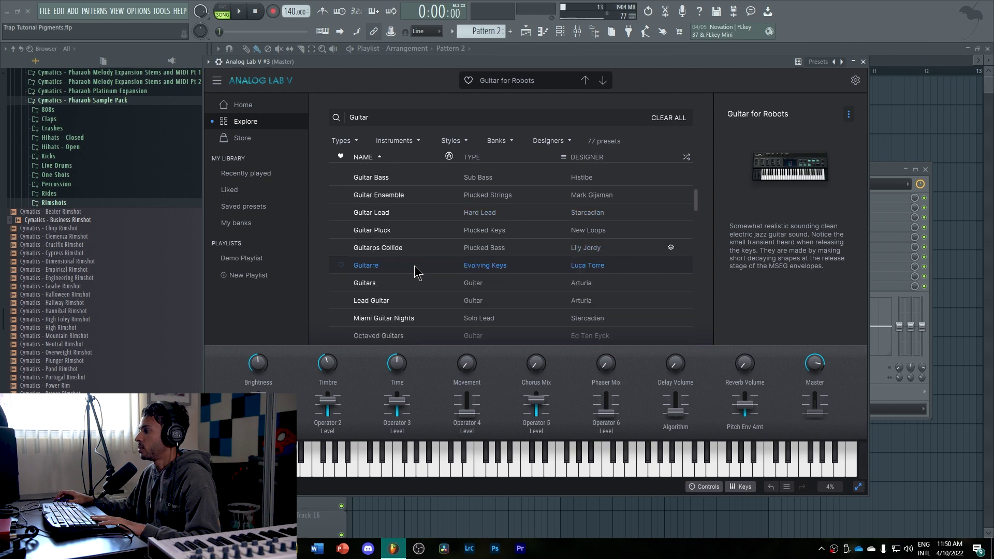
{"action": "scroll", "coordinate": [418, 273], "scroll_direction": "up", "scroll_amount": 3}
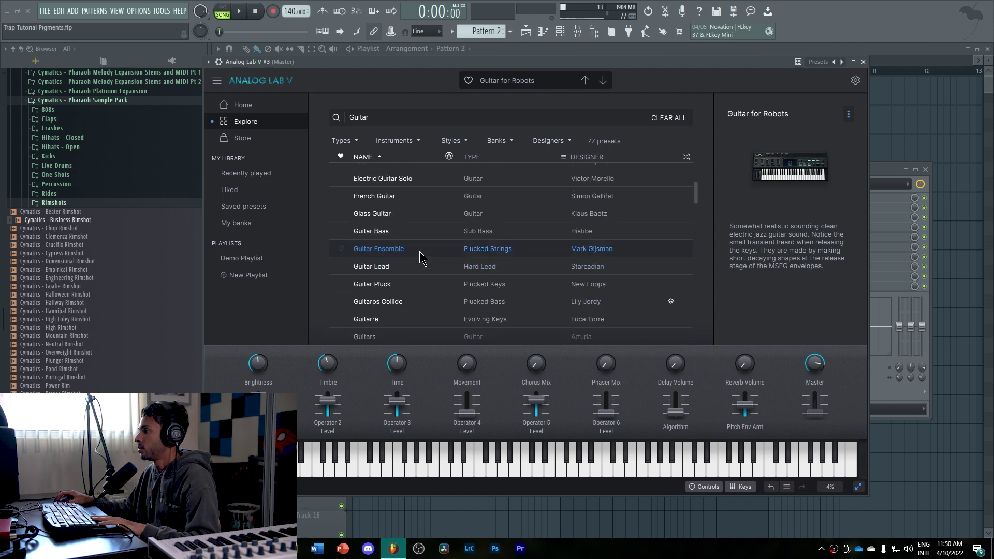
{"action": "left_click", "coordinate": [421, 252]}
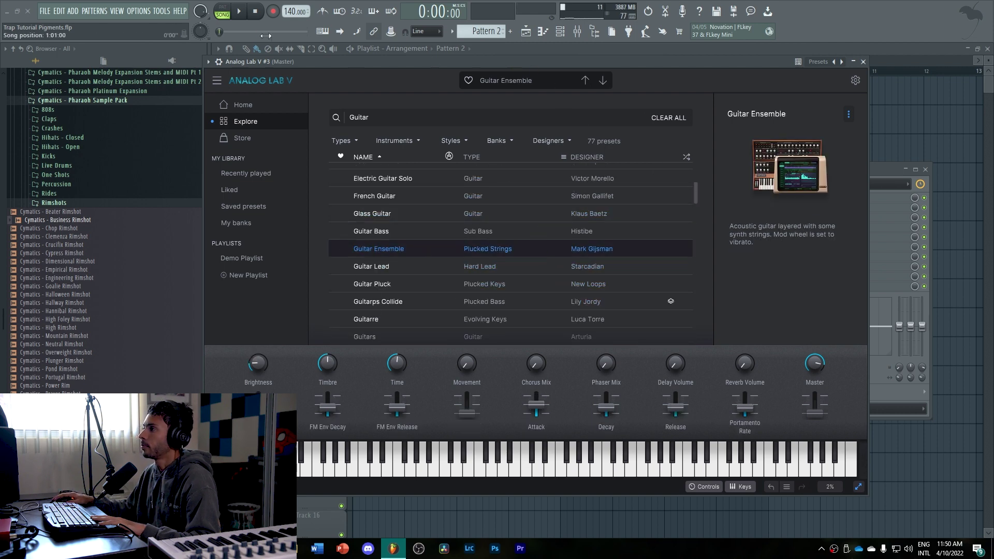
Select Pattern 3 and play it in pattern mode, closing the Analog Lab V #3 window before stopping playback
{"action": "left_click_drag", "start_coordinate": [426, 61], "coordinate": [504, 60]}
{"action": "scroll", "coordinate": [486, 30], "scroll_direction": "up", "scroll_amount": 1}
{"action": "key", "text": "space"}
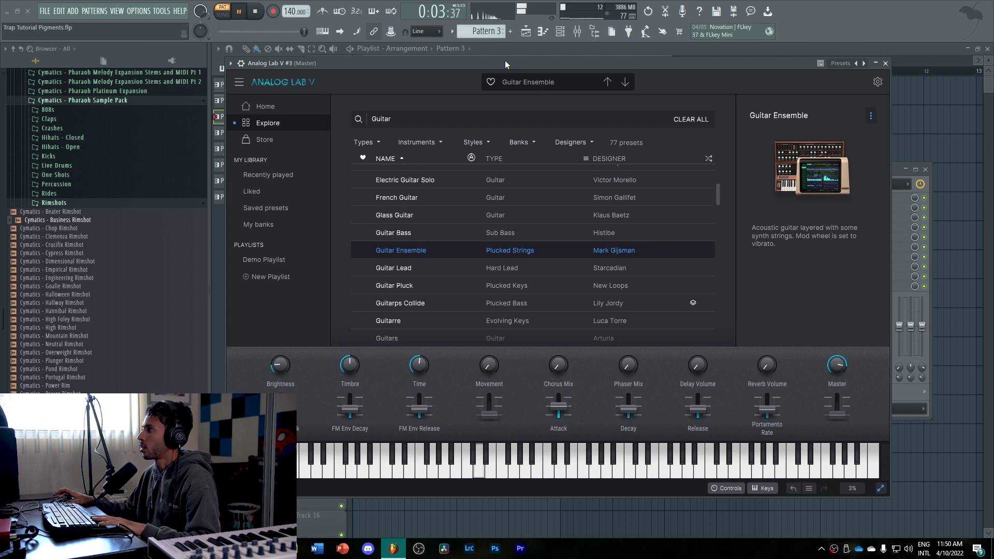
{"action": "left_click", "coordinate": [885, 62]}
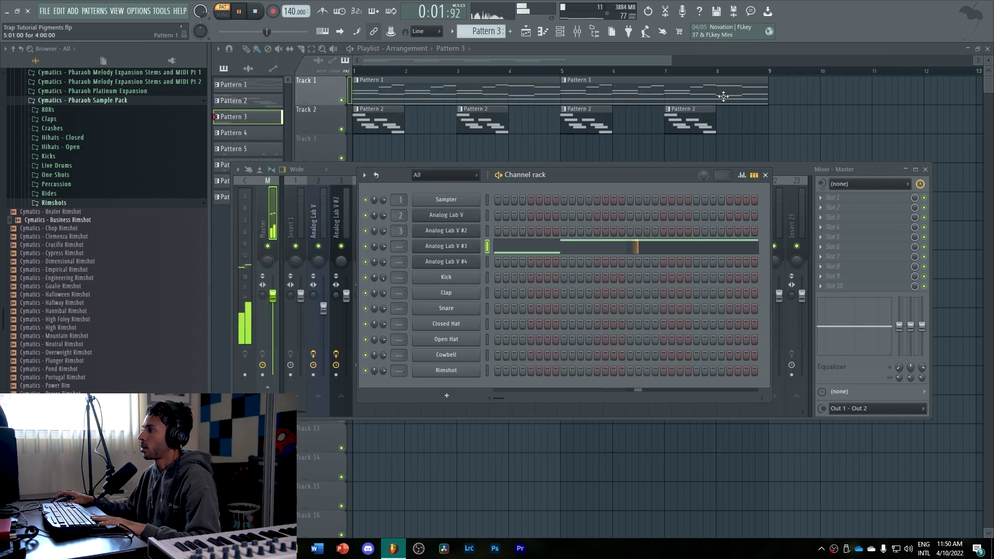
{"action": "key", "text": "space"}
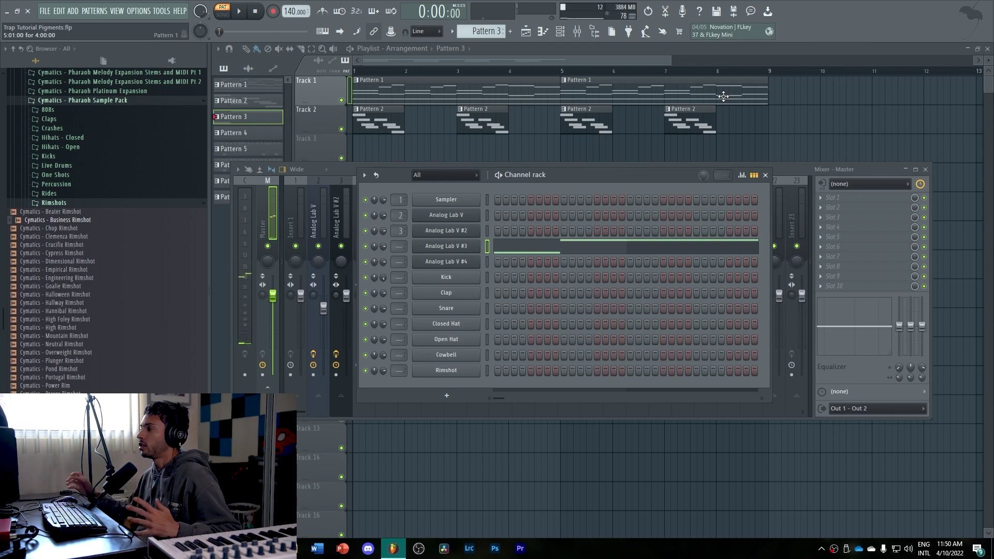
Reopen the Analog Lab V #3 instrument and route it to its own mixer track 4, then close its window
{"action": "left_click", "coordinate": [442, 249]}
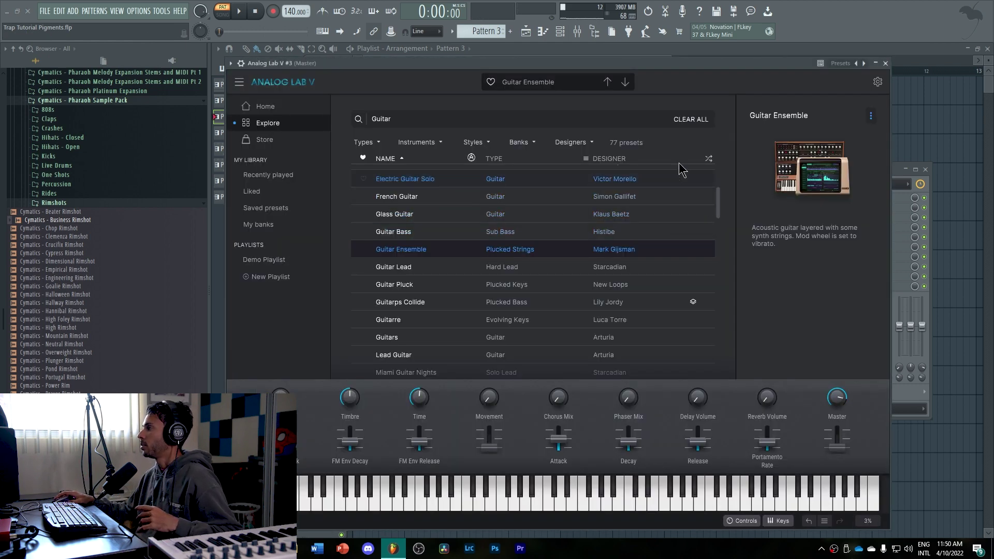
{"action": "left_click", "coordinate": [885, 62]}
{"action": "left_click", "coordinate": [444, 249]}
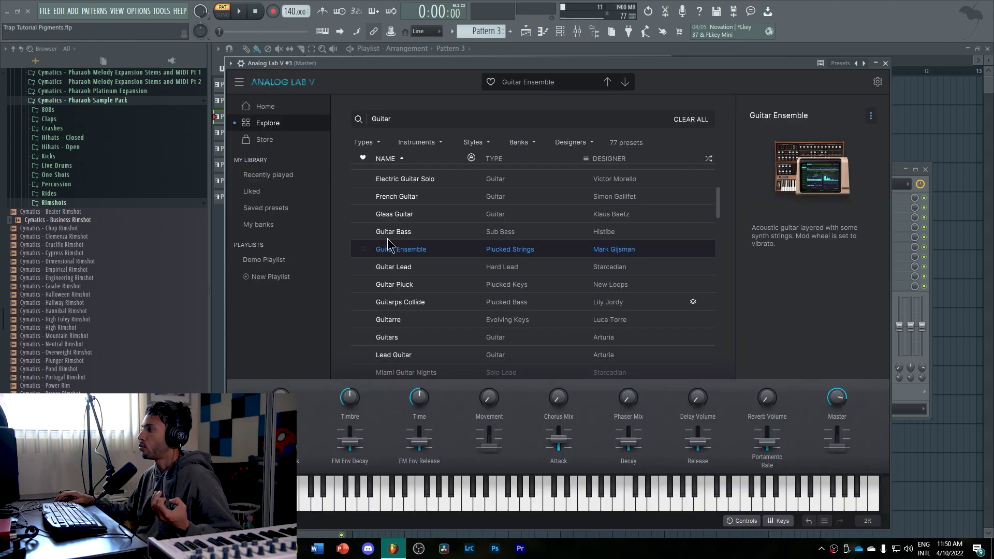
{"action": "left_click", "coordinate": [243, 64]}
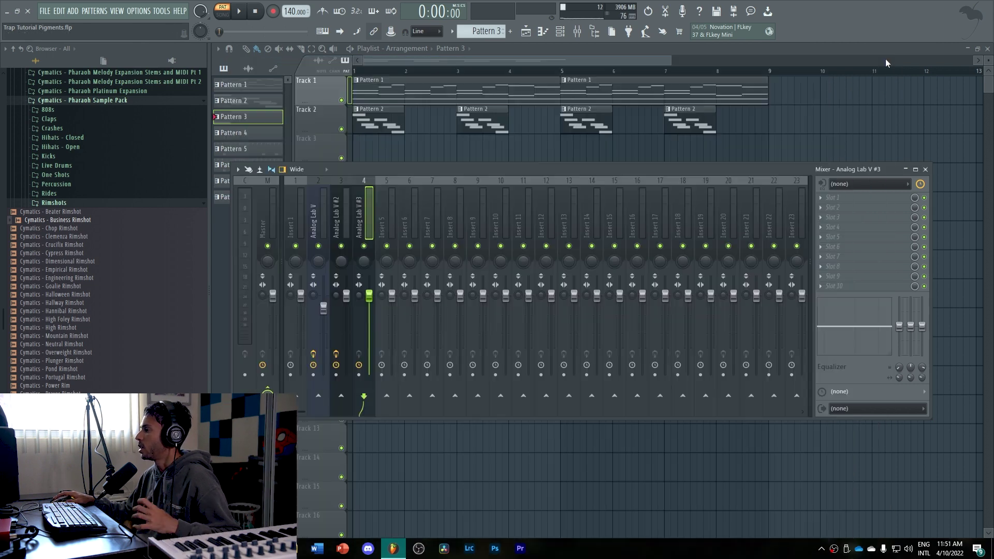
{"action": "left_click", "coordinate": [876, 80]}
Play the pattern briefly, then insert Fruity Parametric EQ 2 in the first effect slot of the Analog Lab V #3 mixer track
{"action": "key", "text": "space"}
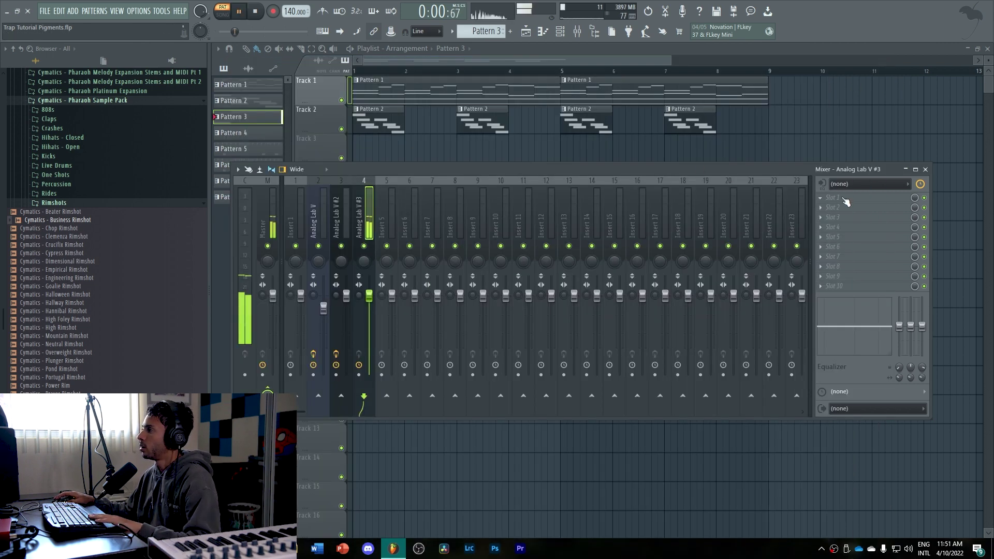
{"action": "key", "text": "space"}
{"action": "left_click", "coordinate": [845, 201]}
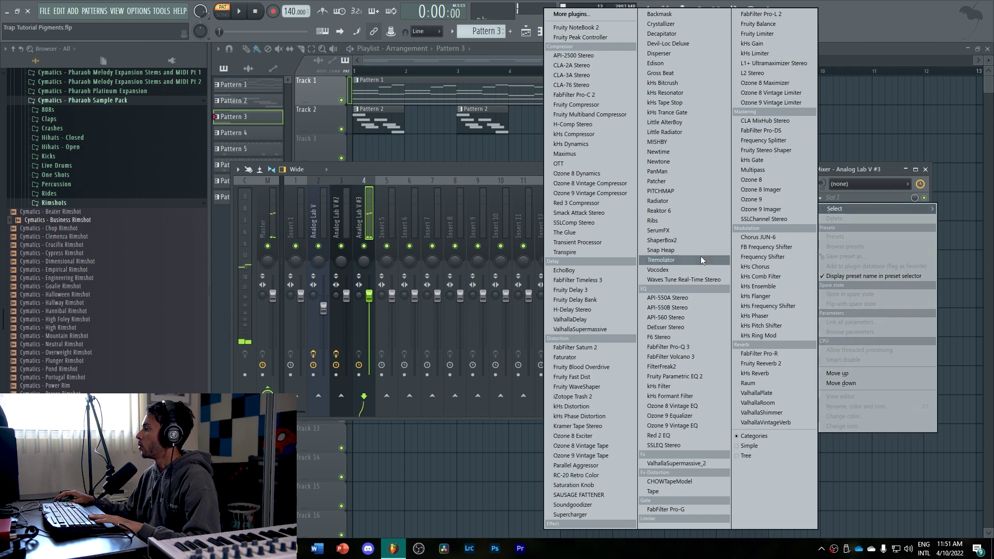
{"action": "left_click", "coordinate": [699, 376]}
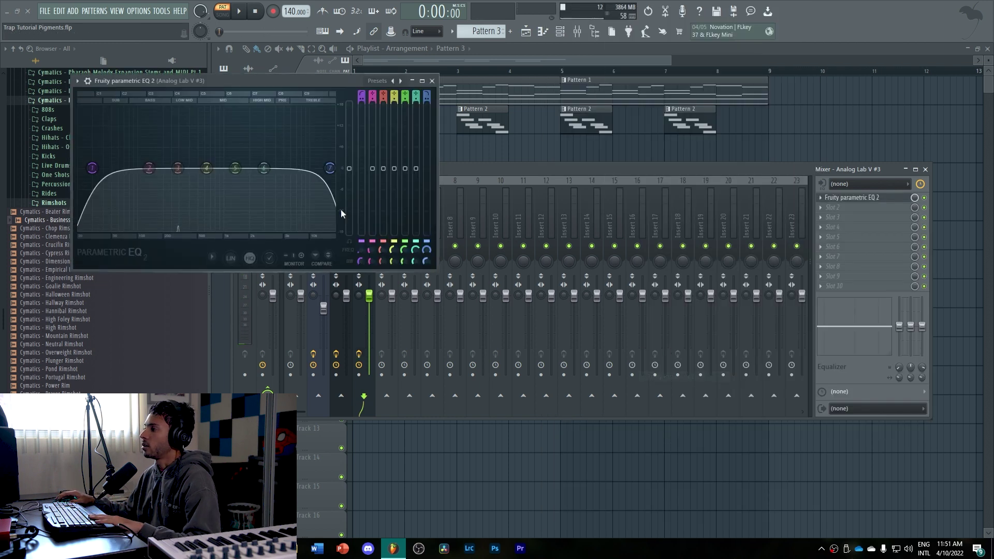
Lower the EQ's band 7 low-pass cutoff to about 1545 Hz and check the sound by playback
{"action": "left_click_drag", "start_coordinate": [332, 170], "coordinate": [241, 169]}
{"action": "key", "text": "space"}
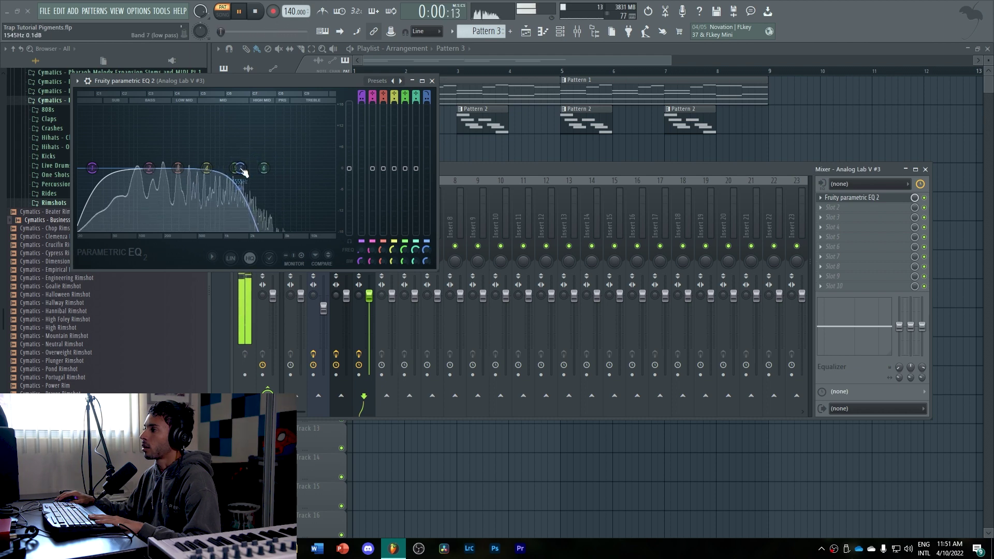
{"action": "key", "text": "space"}
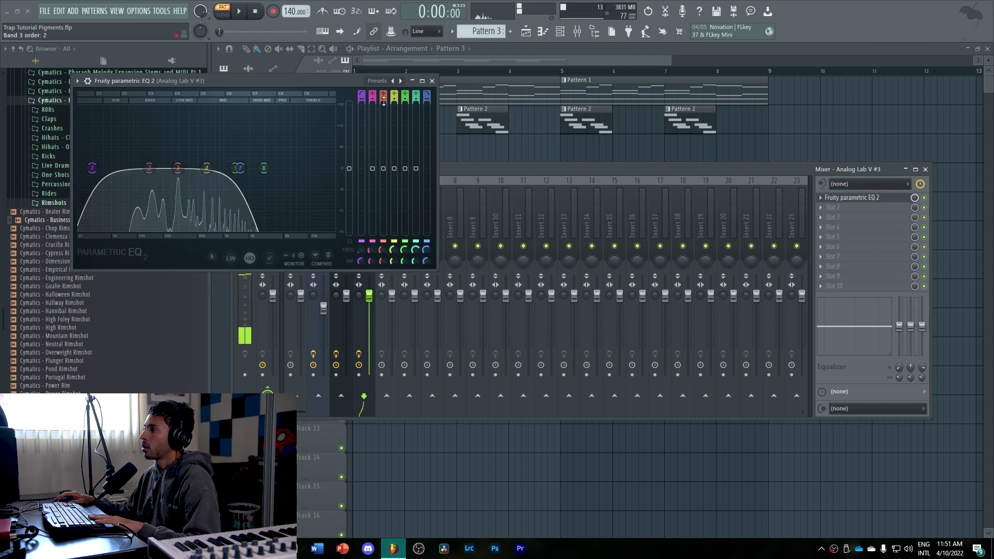
Change EQ band 2 to a low shelf boosted by about 2.8 dB, then close the EQ
{"action": "scroll", "coordinate": [149, 168], "scroll_direction": "down", "scroll_amount": 1}
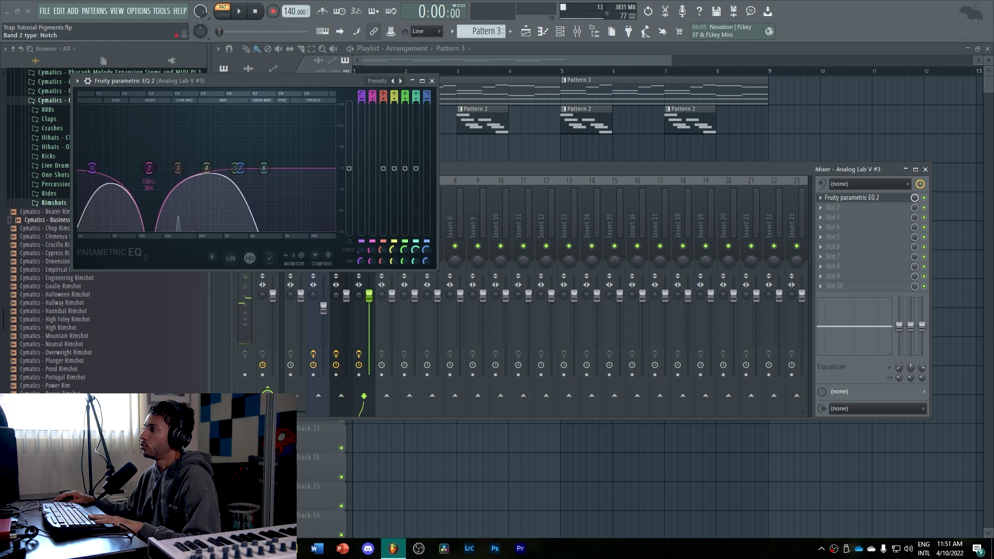
{"action": "scroll", "coordinate": [149, 169], "scroll_direction": "up", "scroll_amount": 1}
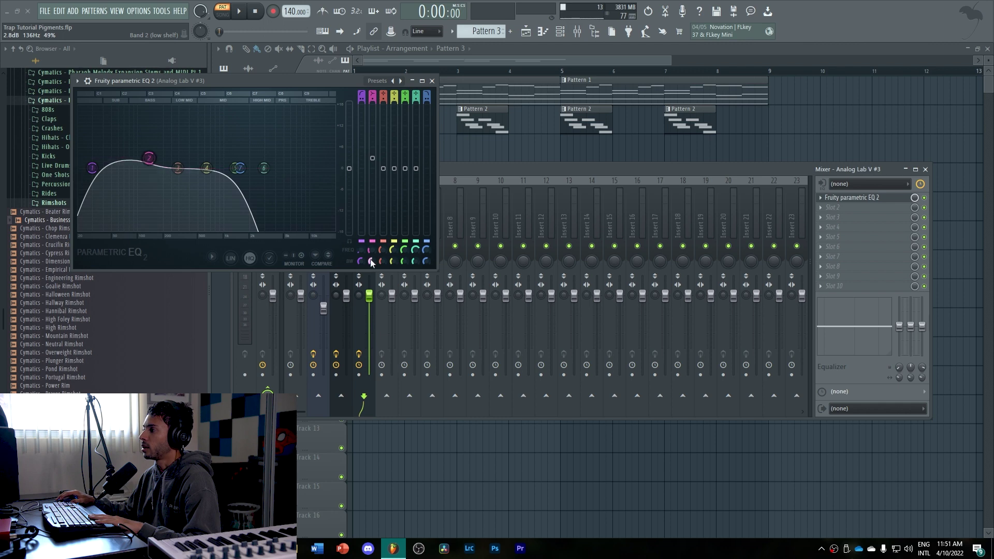
{"action": "left_click_drag", "start_coordinate": [373, 250], "coordinate": [372, 251]}
{"action": "left_click", "coordinate": [432, 81]}
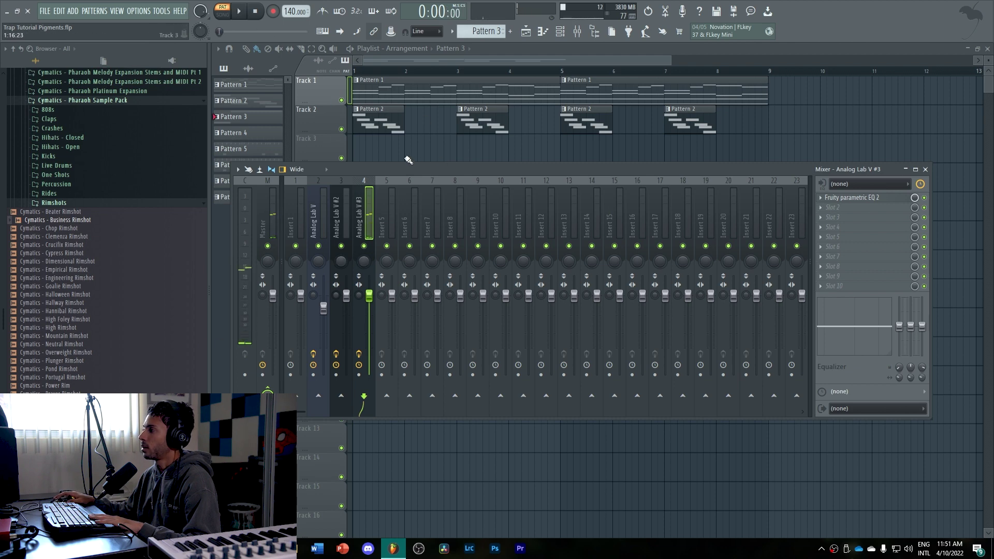
Hide the mixer and place four consecutive Pattern 3 clips on Track 3 from bar 1 up to bar 9
{"action": "key", "text": "F9"}
{"action": "mouse_move", "coordinate": [408, 160]}
{"action": "left_mouse_down"}
{"action": "mouse_move", "coordinate": [433, 151]}
{"action": "mouse_move", "coordinate": [422, 149]}
{"action": "left_mouse_up"}
{"action": "key", "text": "ctrl+b"}
{"action": "key", "text": "ctrl+b"}
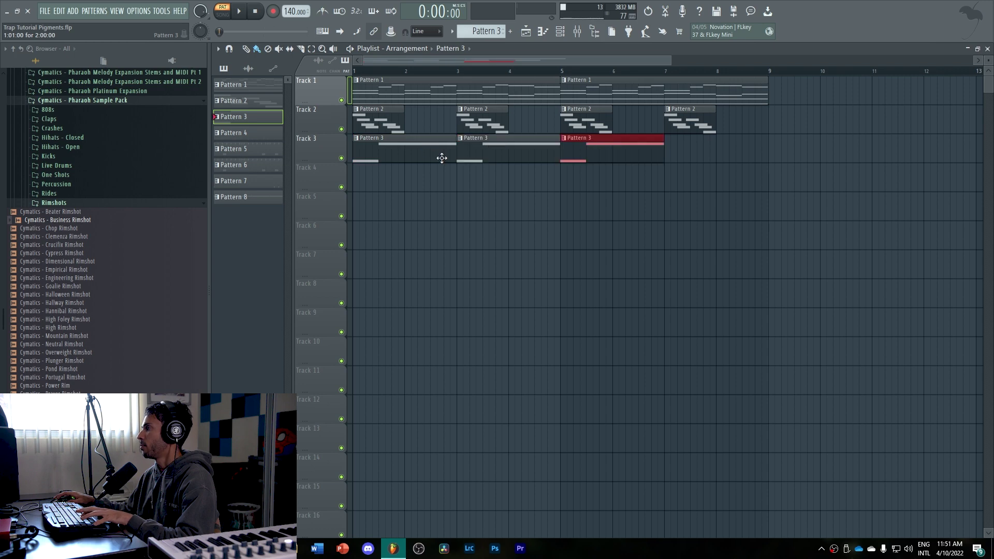
{"action": "key", "text": "ctrl+b"}
Show the mixer and play Pattern 3, then switch to song mode to hear the arrangement from the start
{"action": "left_click", "coordinate": [577, 34]}
{"action": "key", "text": "space"}
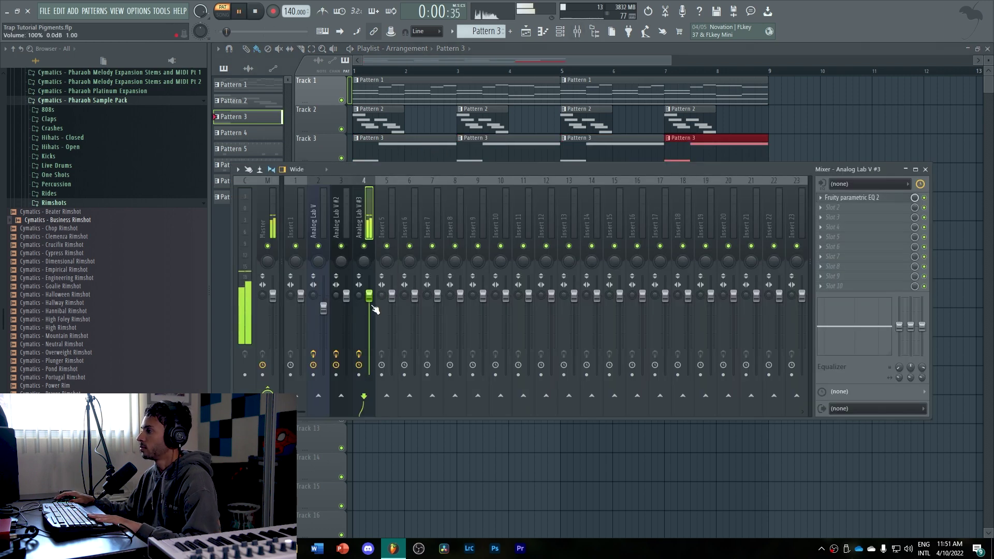
{"action": "left_click", "coordinate": [383, 72]}
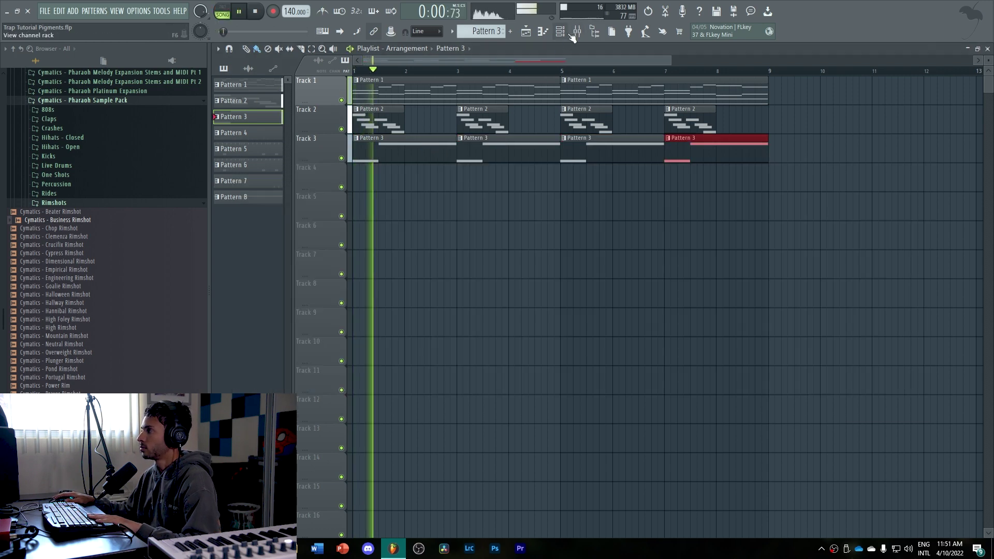
Lower the Analog Lab V #3 mixer track's volume slightly while the arrangement plays, then hide the mixer and stop playback
{"action": "key", "text": "F9"}
{"action": "left_click_drag", "start_coordinate": [369, 296], "coordinate": [369, 306]}
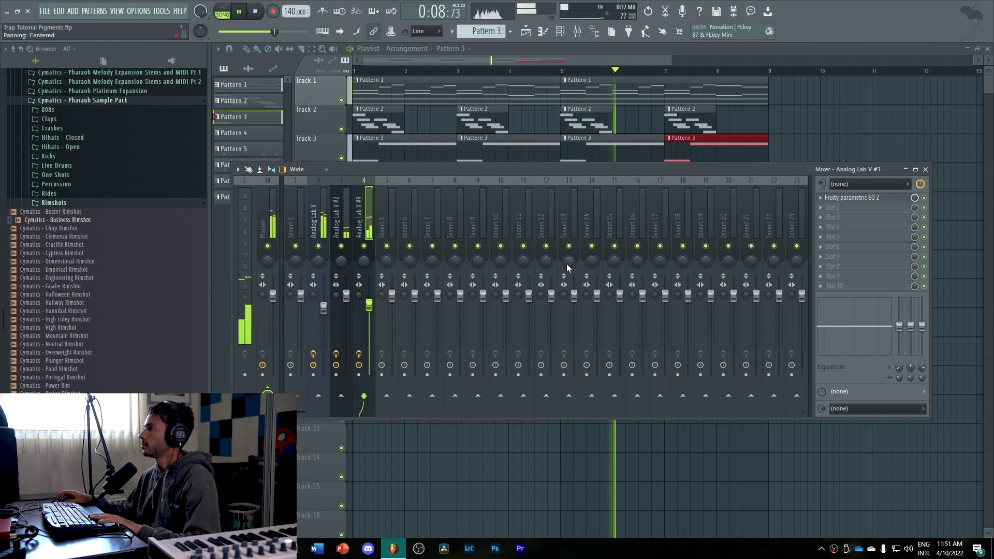
{"action": "left_click", "coordinate": [576, 32]}
{"action": "left_click", "coordinate": [559, 31]}
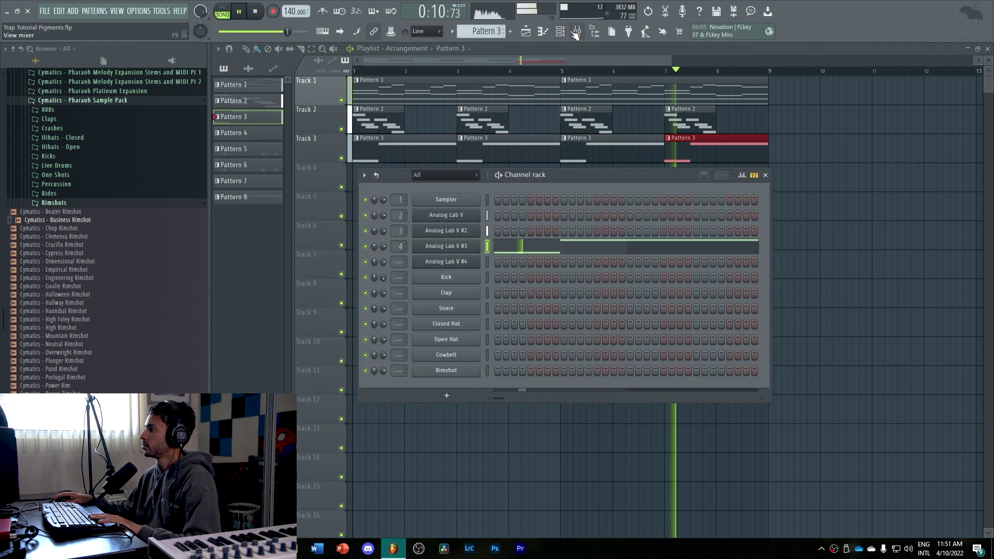
{"action": "key", "text": "space"}
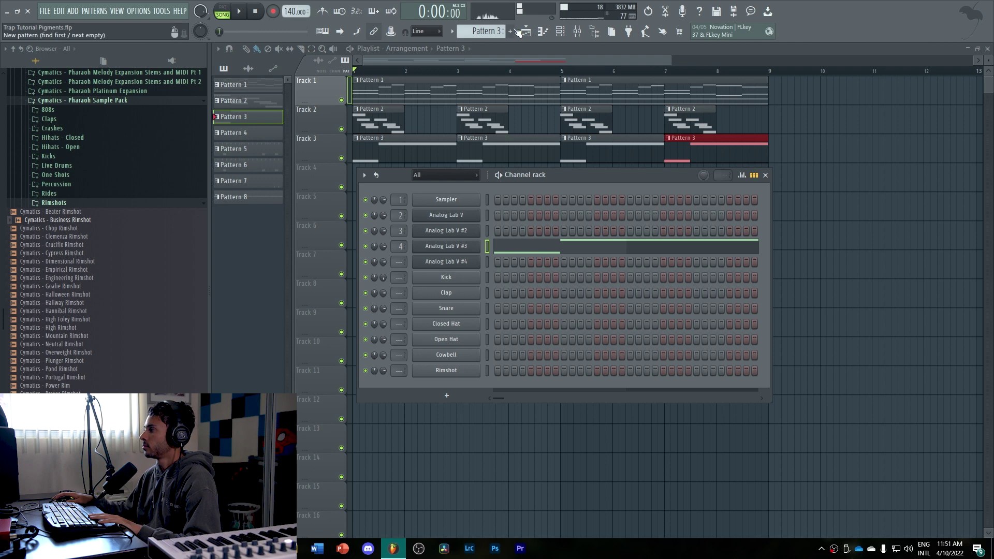
Duplicate the Track 1 Pattern 1 clips to fill bars 9 to 17, and trim the last Pattern 3 clip to end at bar 8
{"action": "left_click_drag", "start_coordinate": [671, 61], "coordinate": [854, 62]}
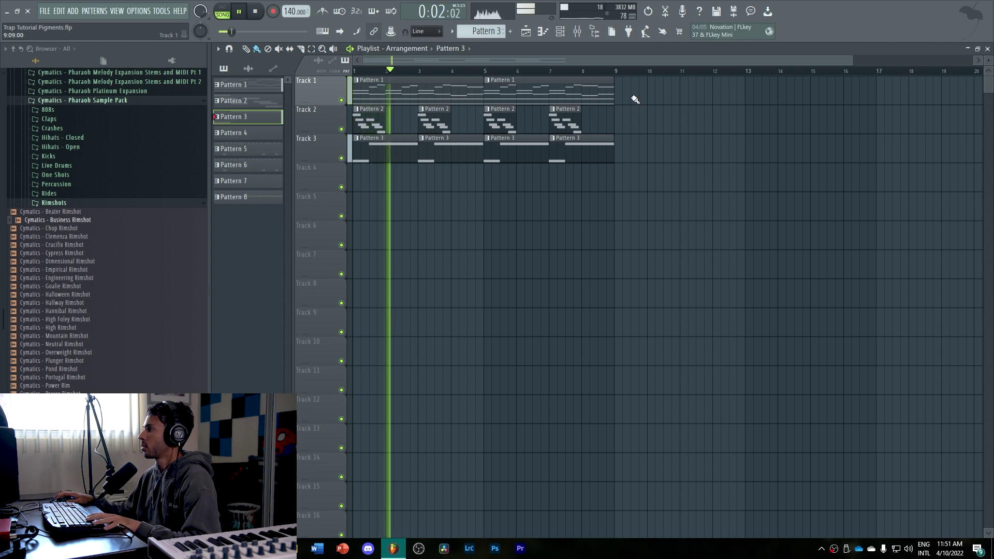
{"action": "left_click_drag", "start_coordinate": [632, 96], "coordinate": [401, 92]}
{"action": "key", "text": "ctrl+b"}
{"action": "left_click", "coordinate": [611, 241], "text": "ctrl"}
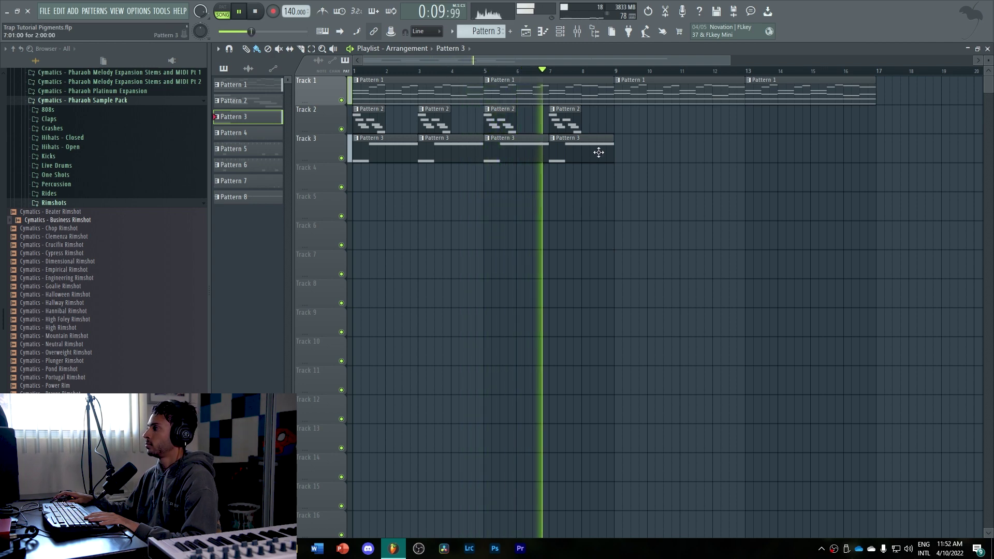
{"action": "left_click_drag", "start_coordinate": [613, 150], "coordinate": [581, 150]}
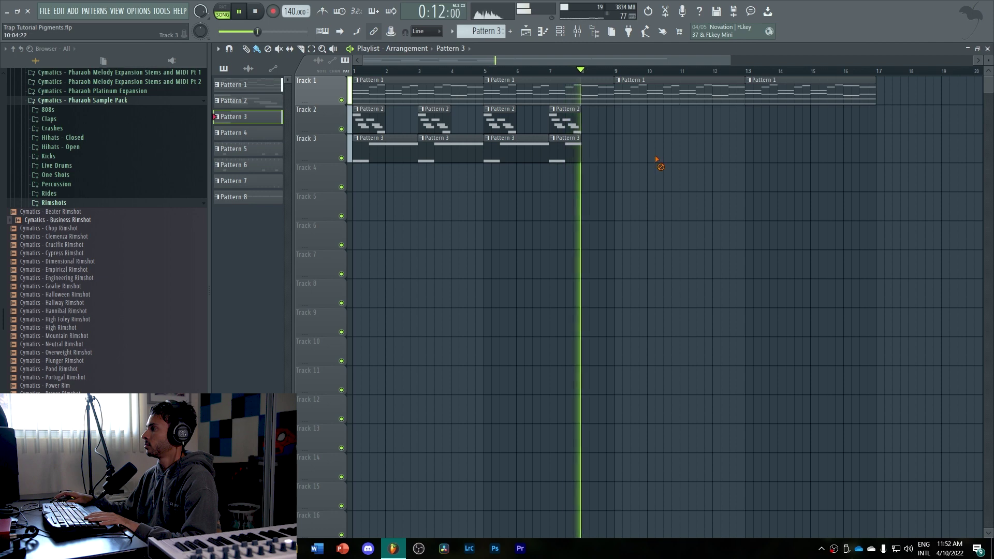
{"action": "key", "text": "space"}
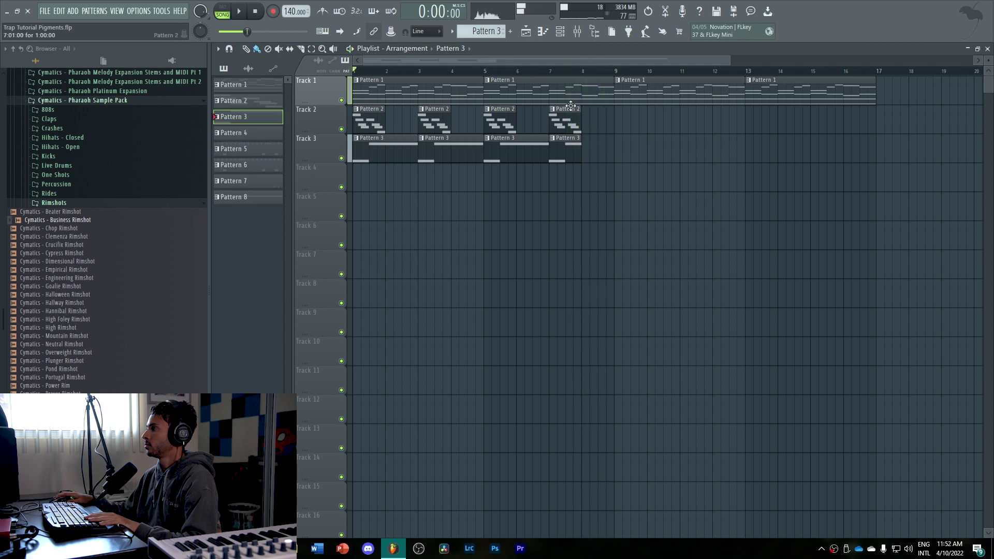
Select Pattern 4 and place one clip of it on Track 4 at bar 9 of the playlist
{"action": "left_click", "coordinate": [512, 32]}
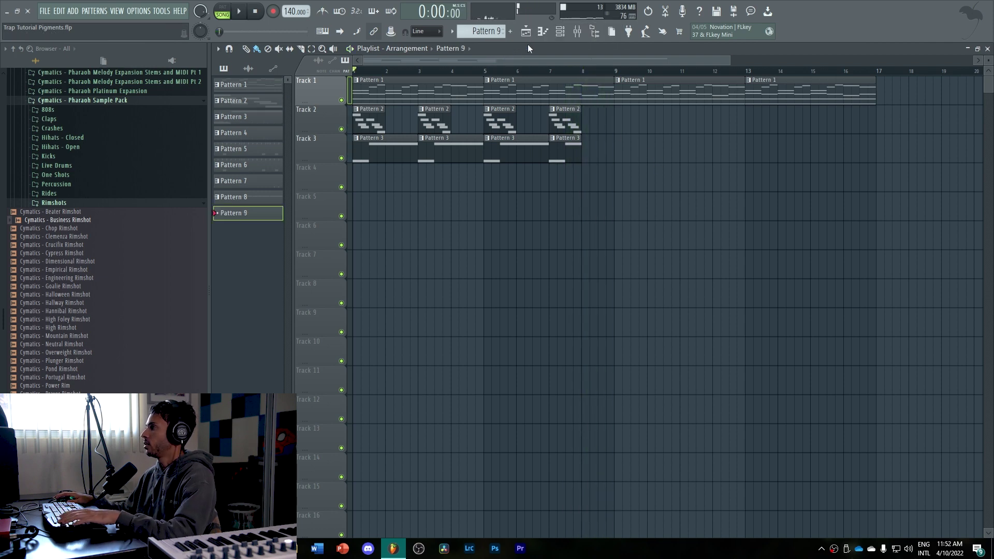
{"action": "left_click", "coordinate": [541, 32]}
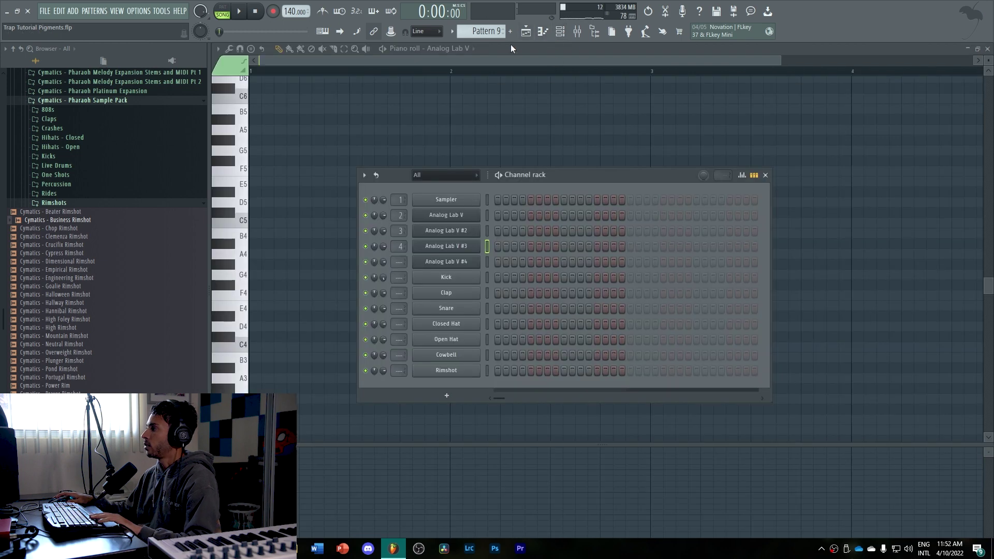
{"action": "key", "text": "4"}
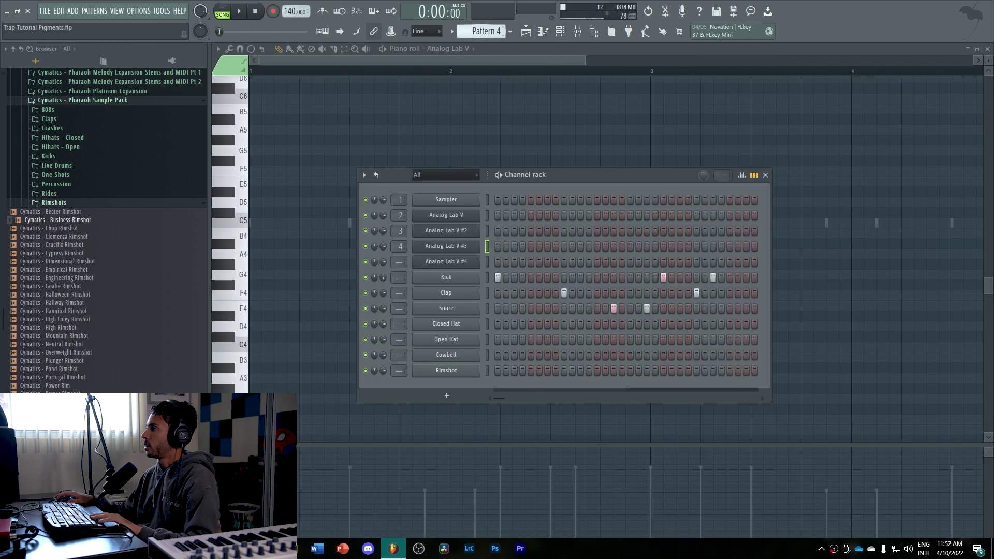
{"action": "left_click", "coordinate": [536, 32]}
{"action": "left_click", "coordinate": [615, 171]}
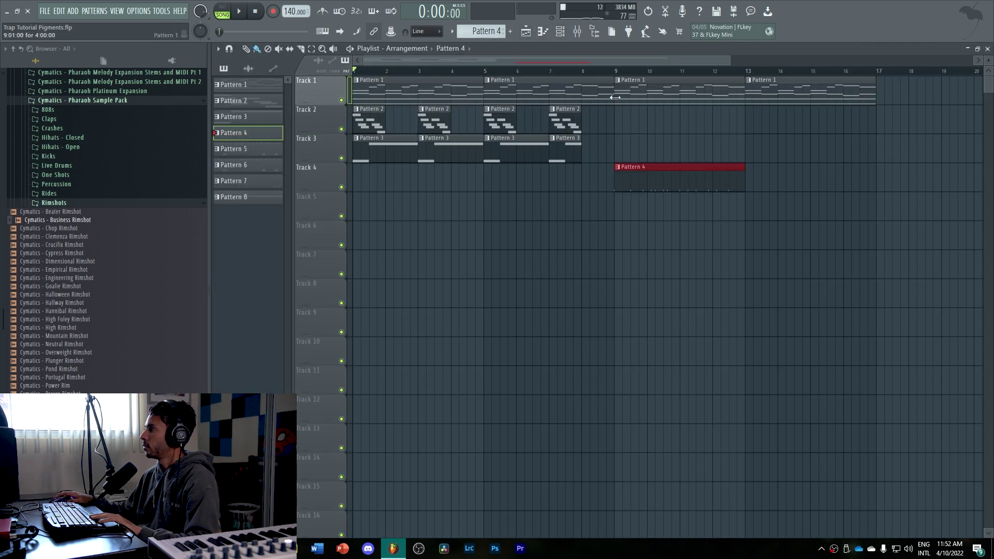
Play Pattern 4 and then Pattern 5 in pattern mode with the channel rack shown
{"action": "left_click", "coordinate": [223, 7]}
{"action": "key", "text": "space"}
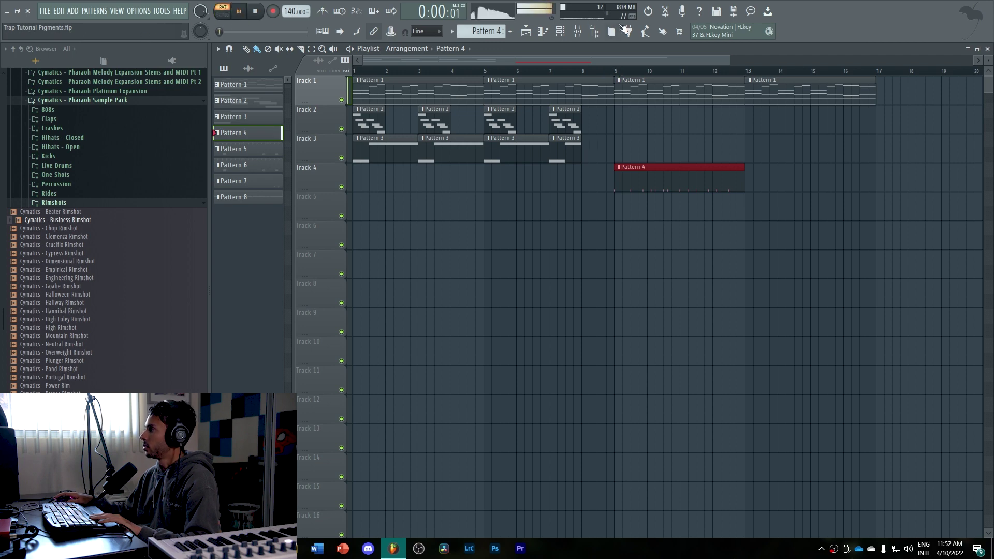
{"action": "left_click", "coordinate": [561, 31]}
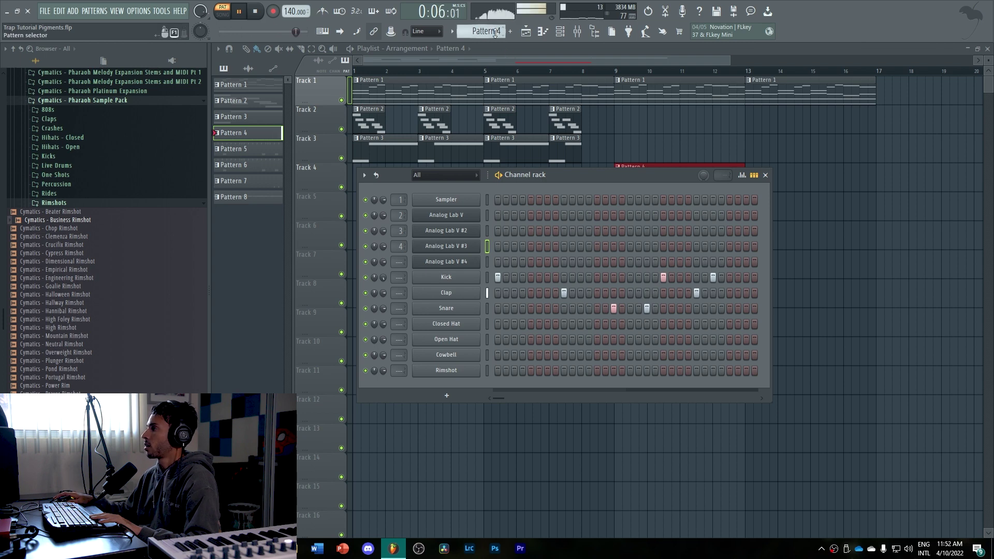
{"action": "key", "text": "space"}
{"action": "scroll", "coordinate": [494, 32], "scroll_direction": "down", "scroll_amount": 1}
{"action": "key", "text": "space"}
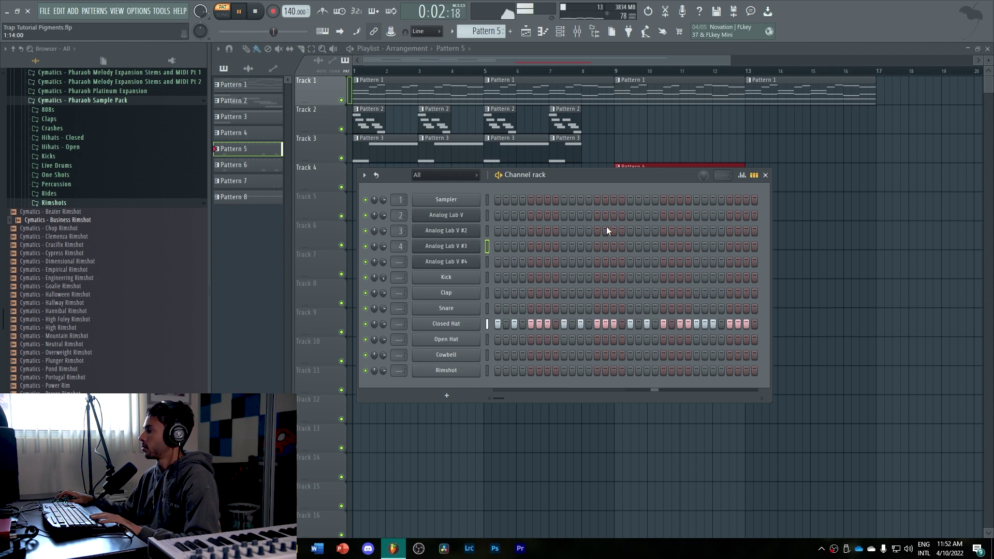
Stop playback, hide the channel rack, and place two consecutive Pattern 5 clips on Track 5 from bar 9
{"action": "key", "text": "space"}
{"action": "key", "text": "F6"}
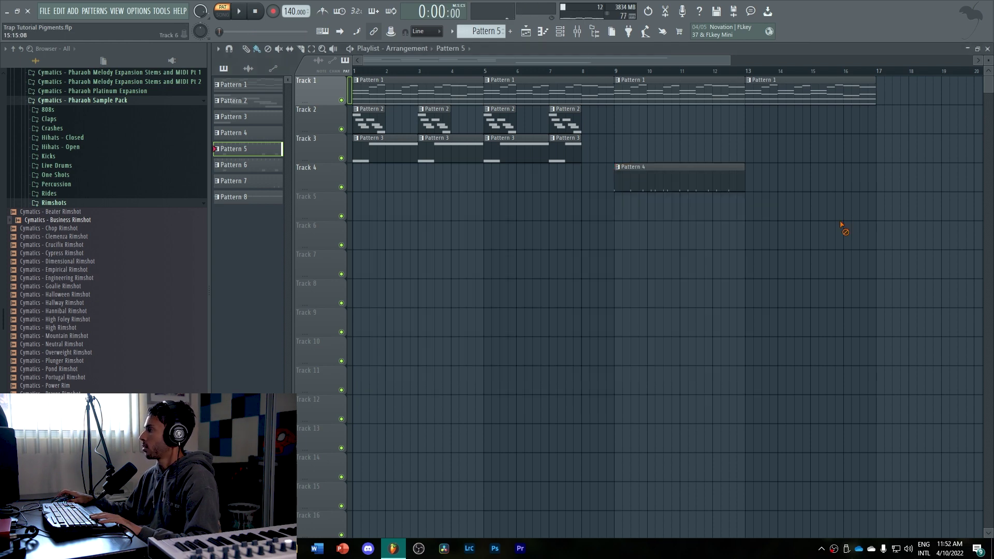
{"action": "left_click", "coordinate": [639, 197]}
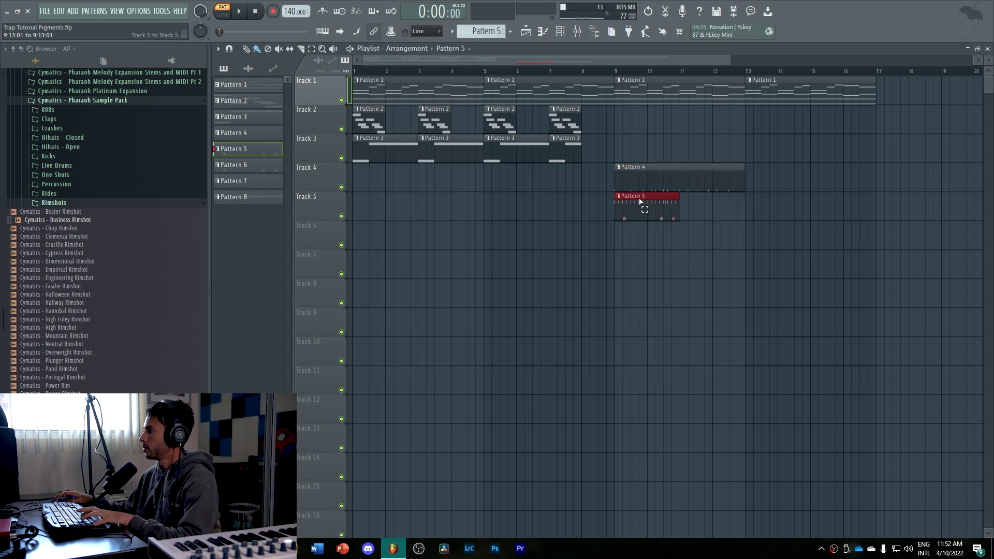
{"action": "key", "text": "ctrl+b"}
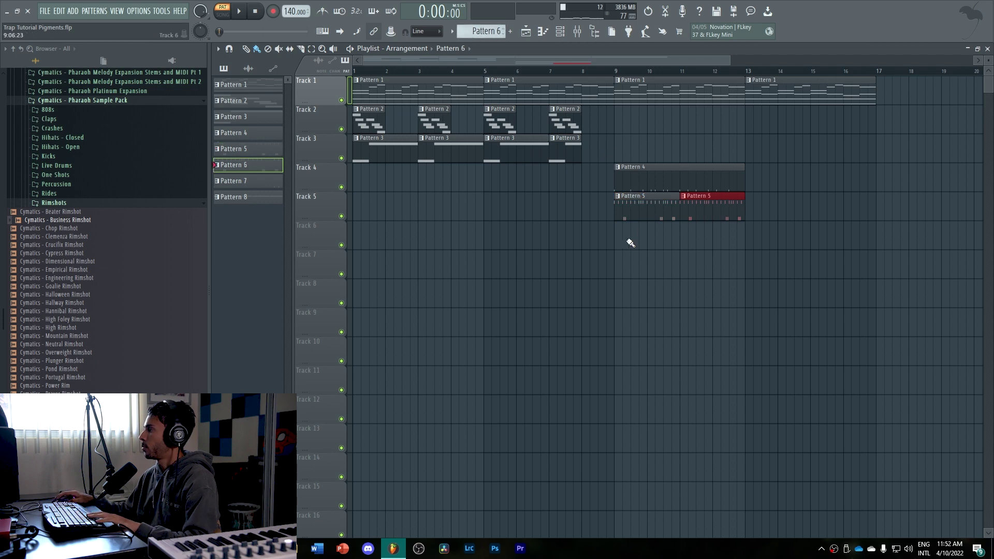
Replace the second Pattern 5 clip on Track 5 with a Pattern 6 clip at bar 11
{"action": "left_click", "coordinate": [625, 243]}
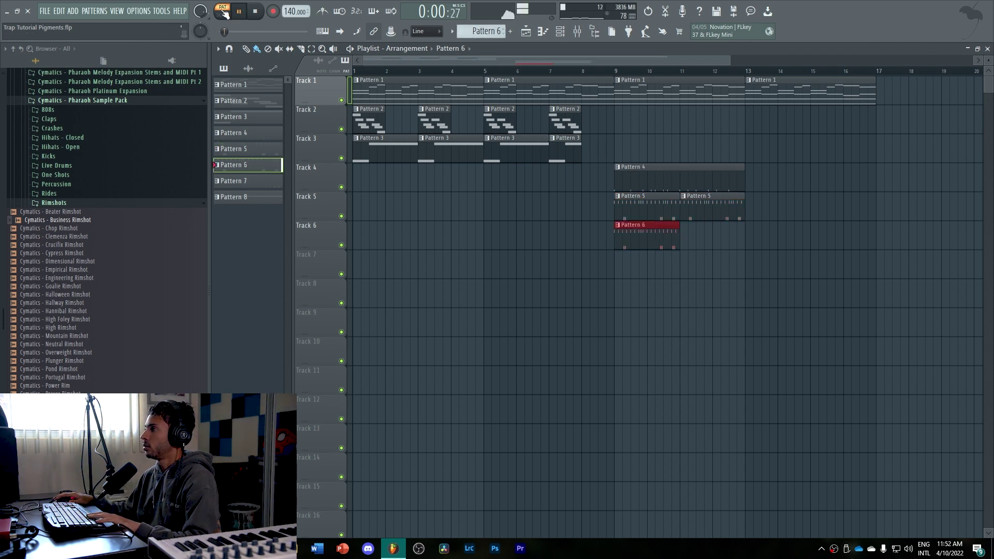
{"action": "left_click_drag", "start_coordinate": [640, 244], "coordinate": [715, 244]}
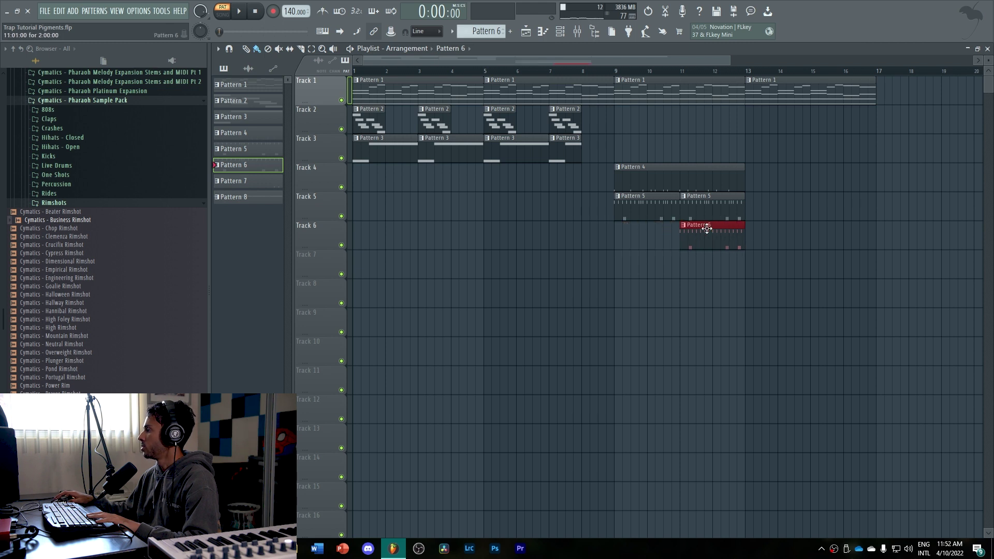
{"action": "right_click", "coordinate": [709, 201]}
{"action": "left_click_drag", "start_coordinate": [710, 236], "coordinate": [713, 203]}
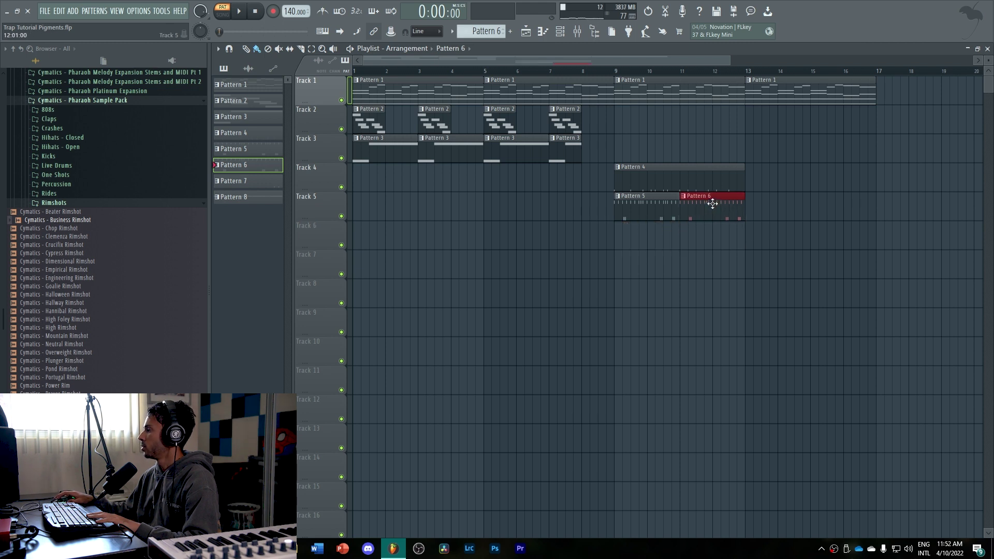
Play Pattern 7 and place one clip of it on Track 6 at bar 9
{"action": "key", "text": "space"}
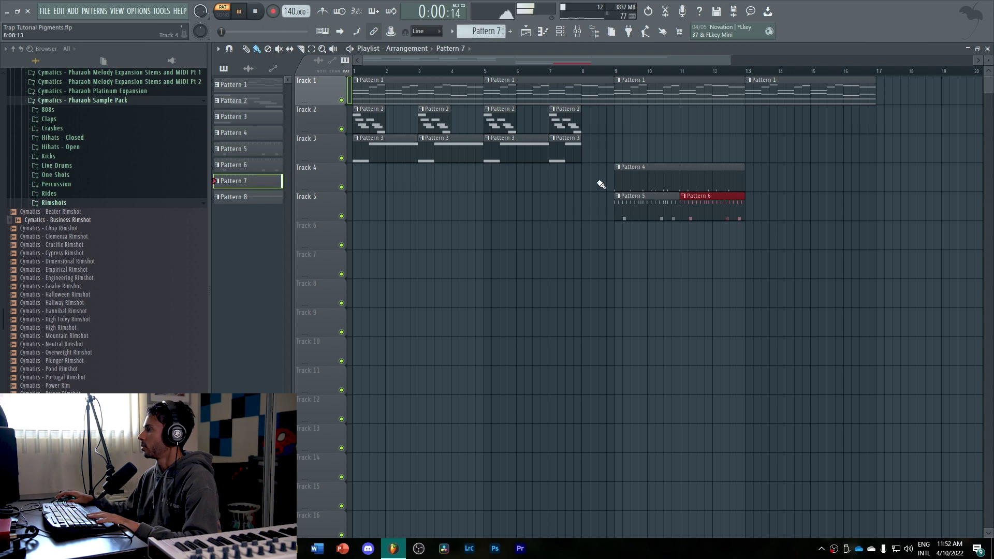
{"action": "left_click", "coordinate": [615, 238]}
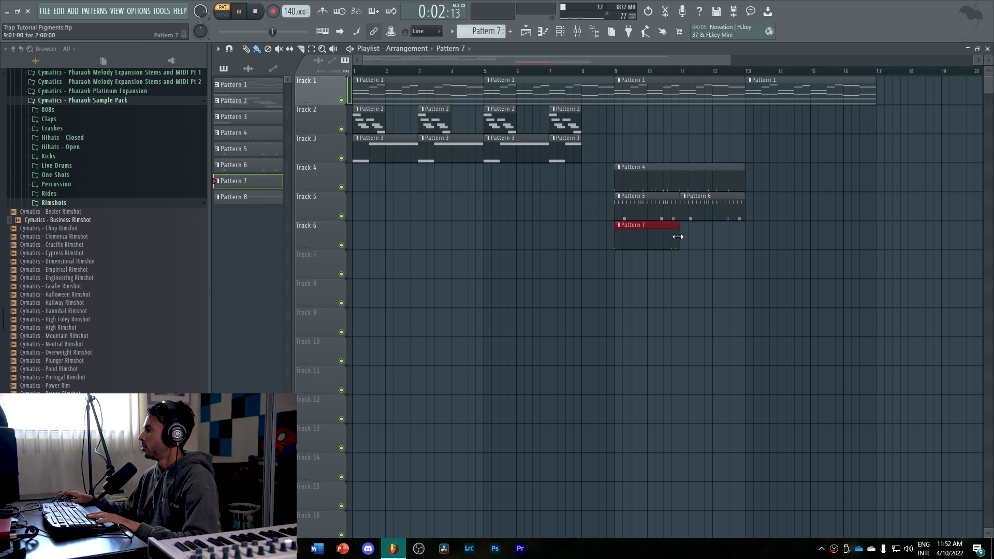
{"action": "mouse_move", "coordinate": [677, 237]}
{"action": "left_mouse_down"}
{"action": "mouse_move", "coordinate": [739, 233]}
{"action": "mouse_move", "coordinate": [674, 230]}
{"action": "left_mouse_up"}
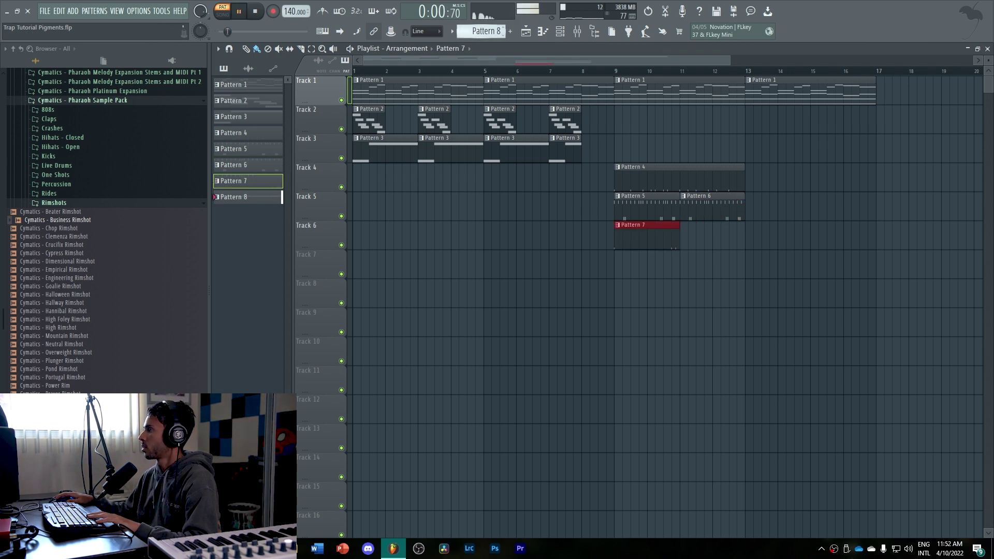
Place Pattern 8 on Track 7 at bar 9, and duplicate the Pattern 7 clip on Track 6 to bar 11
{"action": "scroll", "coordinate": [492, 32], "scroll_direction": "down", "scroll_amount": 1}
{"action": "left_click", "coordinate": [620, 271]}
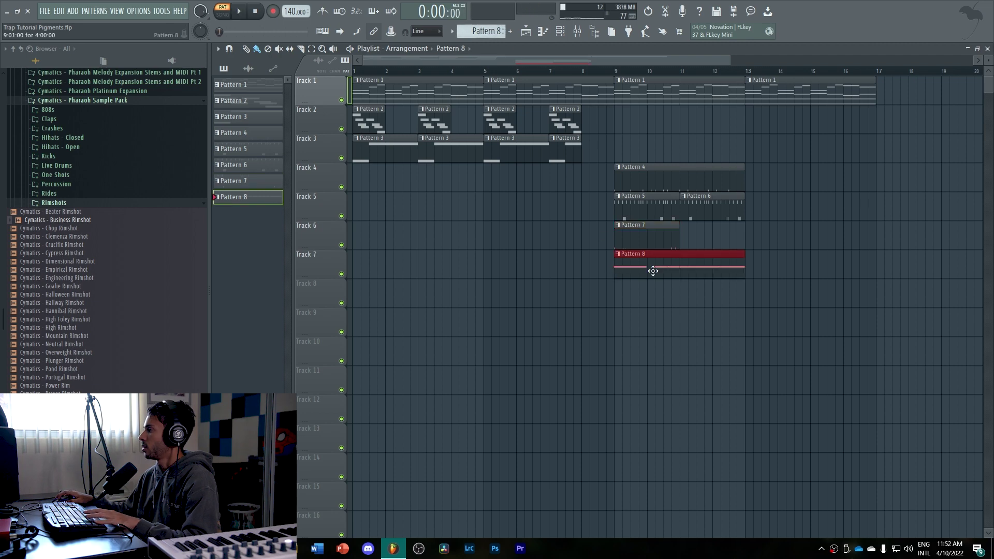
{"action": "left_click", "coordinate": [646, 235]}
{"action": "key", "text": "ctrl+b"}
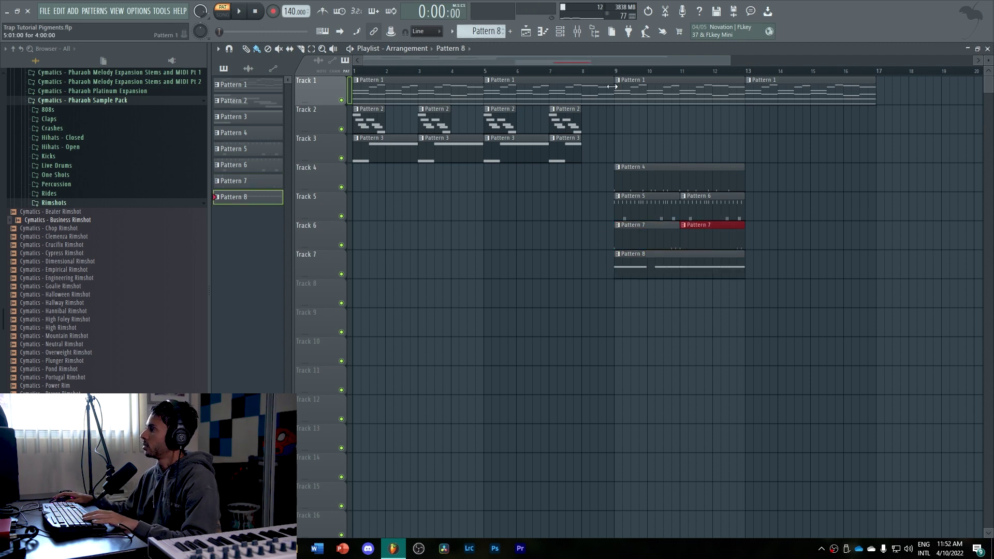
Mute Track 1 and play the arrangement in song mode from bar 9 to hear the drums and bass
{"action": "left_click", "coordinate": [590, 71]}
{"action": "left_click", "coordinate": [619, 71]}
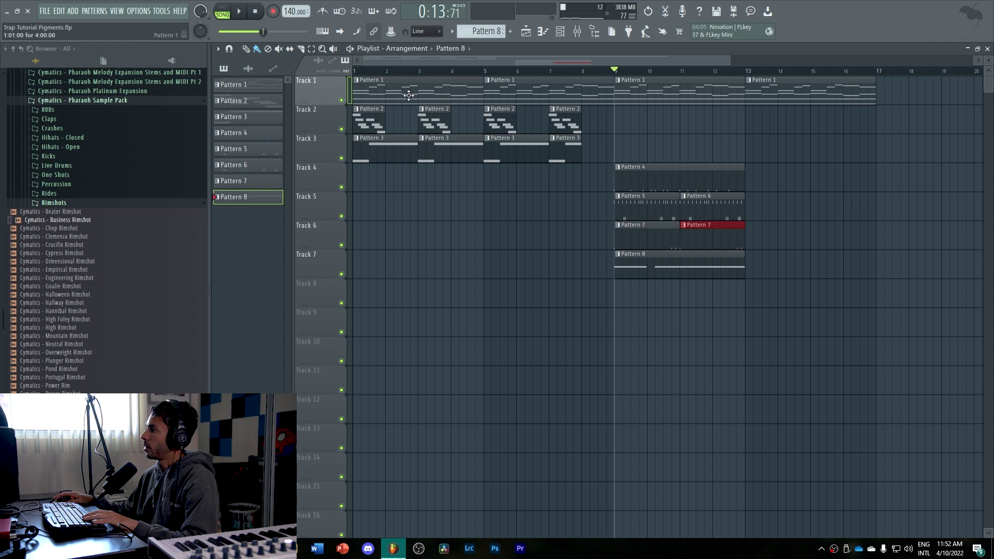
{"action": "left_click", "coordinate": [341, 100]}
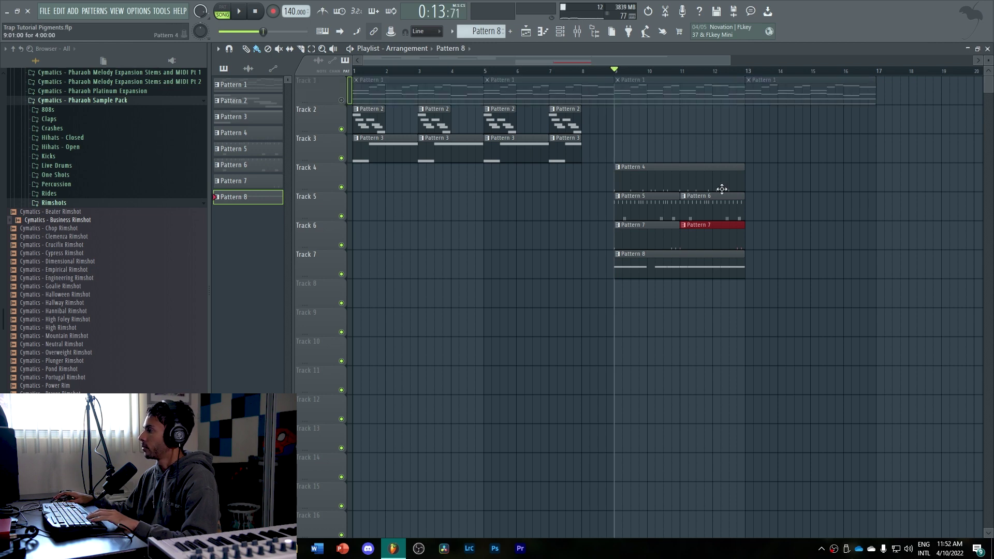
{"action": "key", "text": "space"}
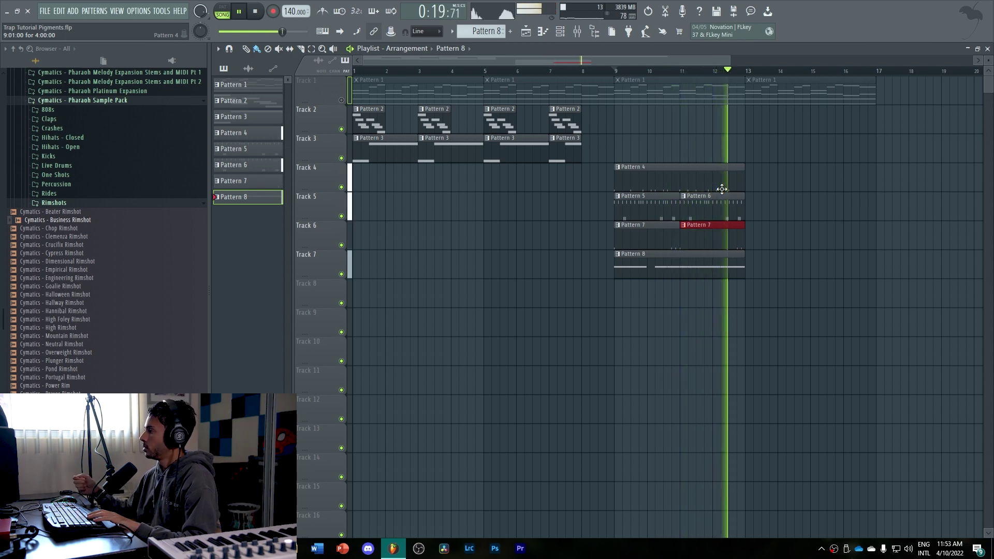
{"action": "key", "text": "space"}
Duplicate the bar 9 to 13 clips on Tracks 4 to 7 into bars 13 to 17, then unmute Track 1
{"action": "left_click_drag", "start_coordinate": [786, 164], "coordinate": [632, 273]}
{"action": "key", "text": "ctrl+b"}
{"action": "left_click", "coordinate": [708, 357]}
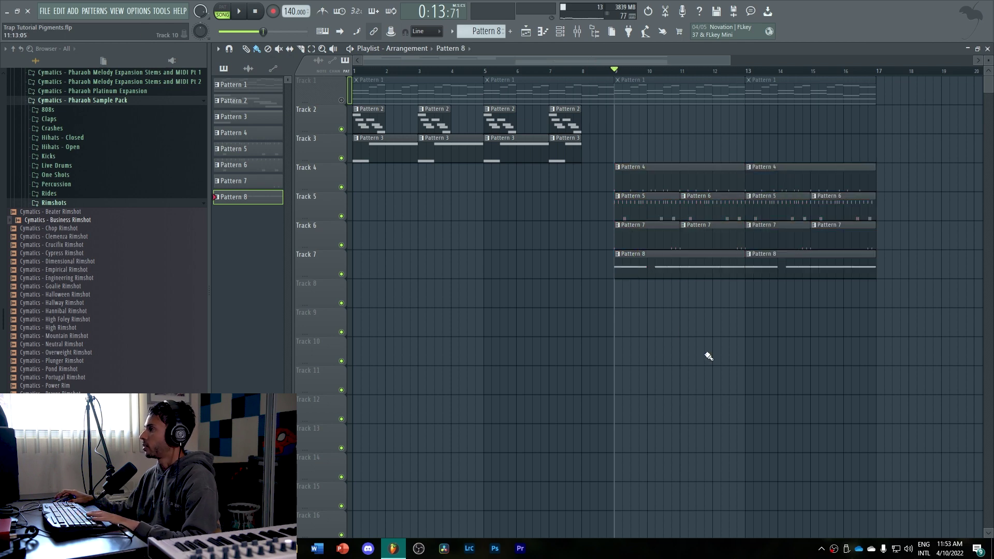
{"action": "left_click", "coordinate": [342, 100]}
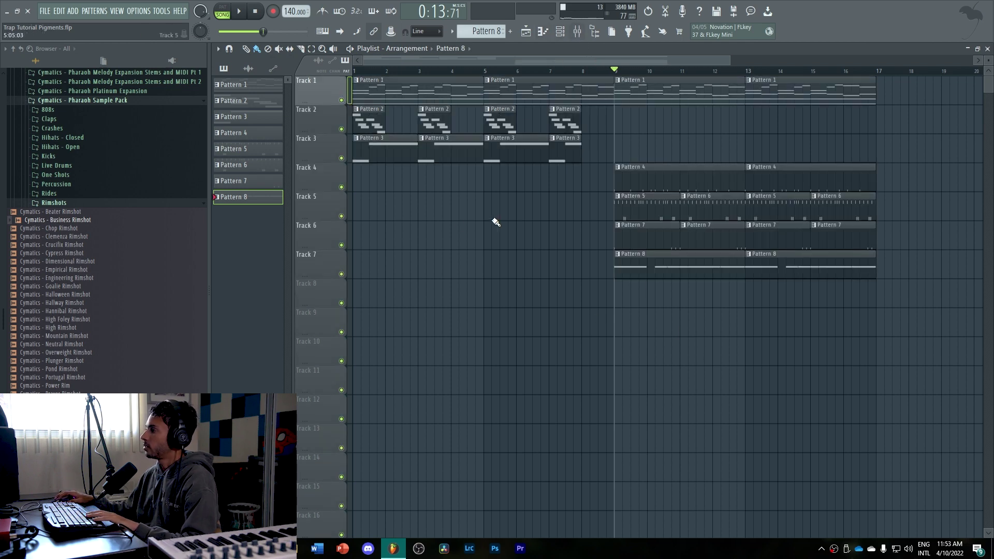
Route the selected drum channels, Kick through Rimshot, to consecutive mixer tracks starting from Insert 6, then hide the mixer
{"action": "left_click", "coordinate": [561, 32]}
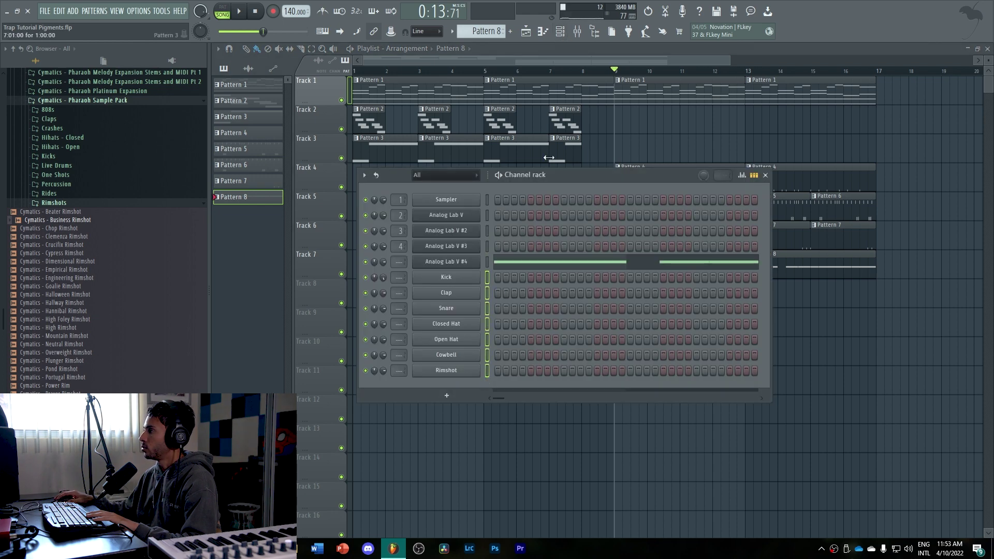
{"action": "left_click", "coordinate": [583, 29]}
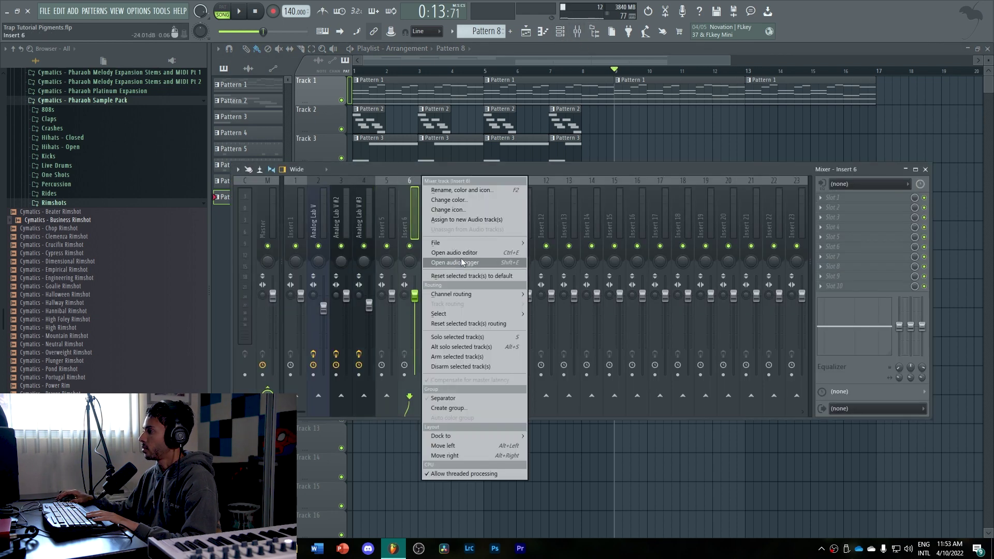
{"action": "right_click", "coordinate": [413, 223]}
{"action": "mouse_move", "coordinate": [453, 295]}
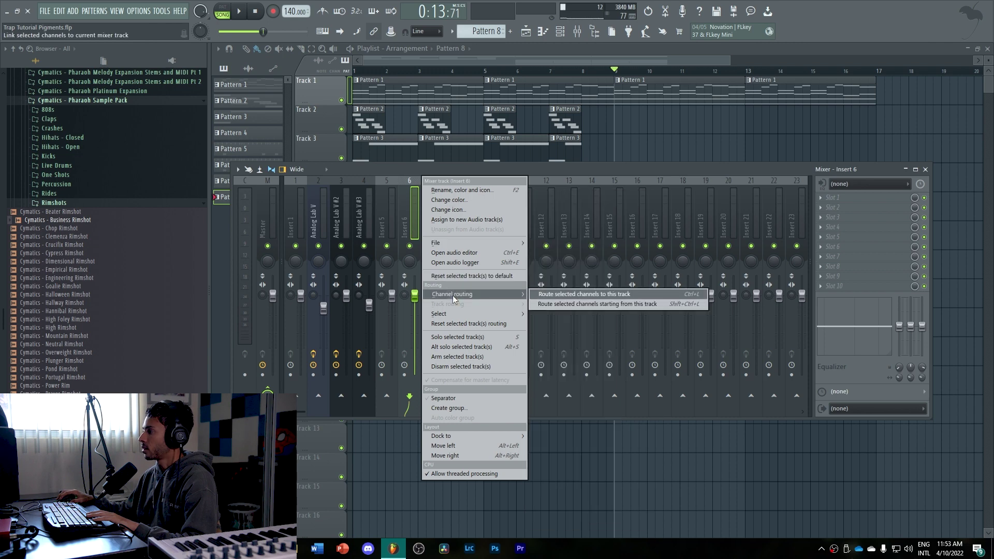
{"action": "left_click", "coordinate": [608, 305]}
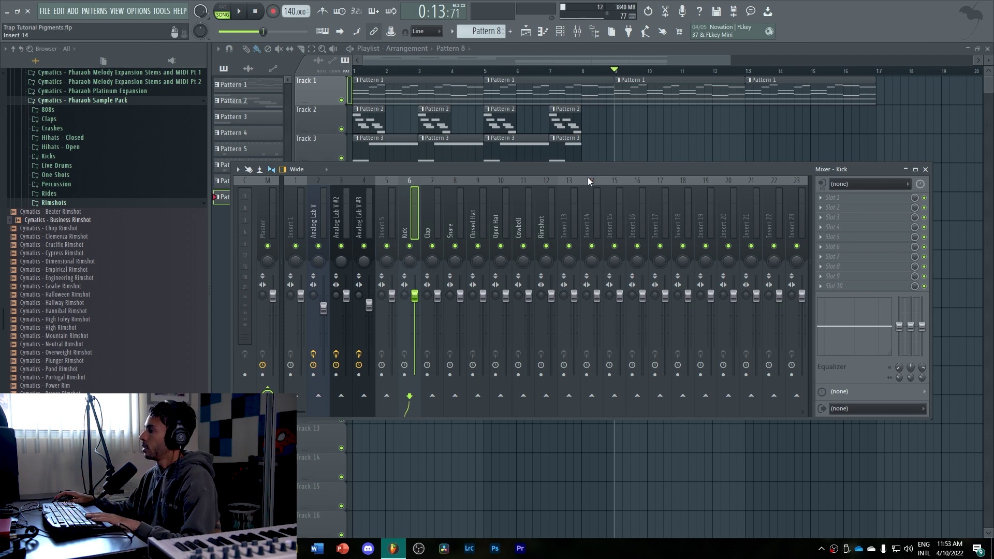
{"action": "key", "text": "F9"}
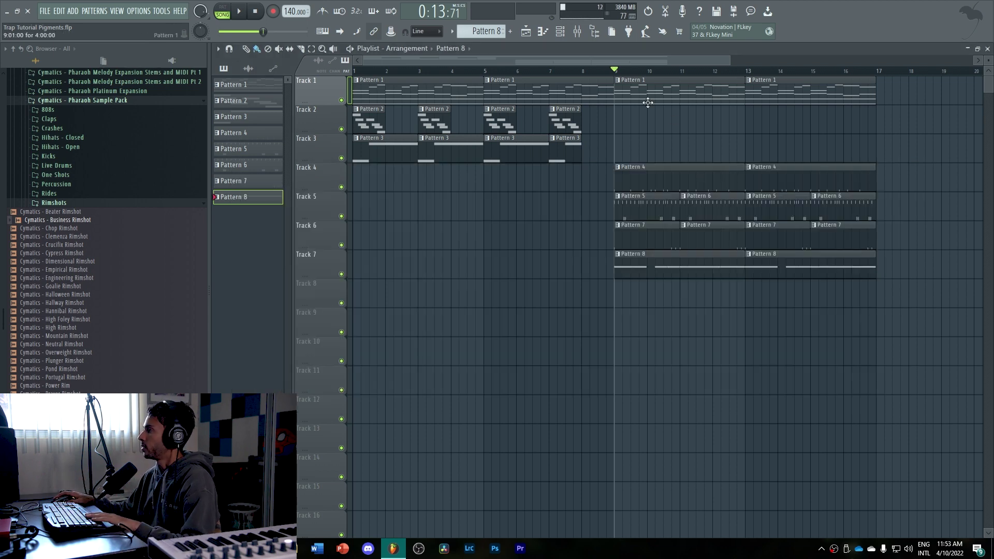
Mute Track 1 and play the arrangement from bar 9 with the mixer shown to check the drum levels
{"action": "left_click", "coordinate": [345, 103]}
{"action": "key", "text": "space"}
{"action": "left_click", "coordinate": [577, 32]}
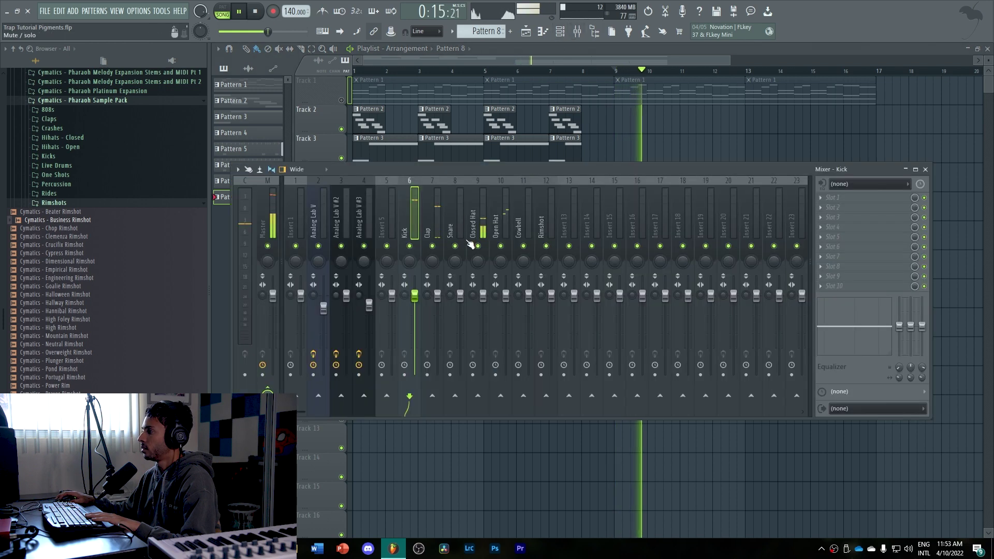
{"action": "key", "text": "F6"}
{"action": "key", "text": "space"}
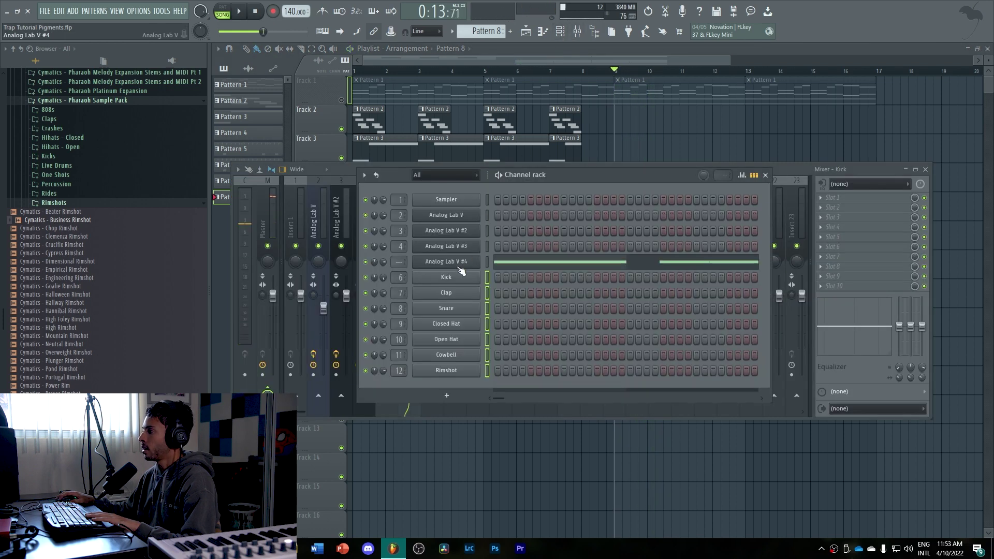
Open the Analog Lab V #4 instrument and look through its full preset list, then close it
{"action": "left_click", "coordinate": [459, 269]}
{"action": "left_click", "coordinate": [433, 285]}
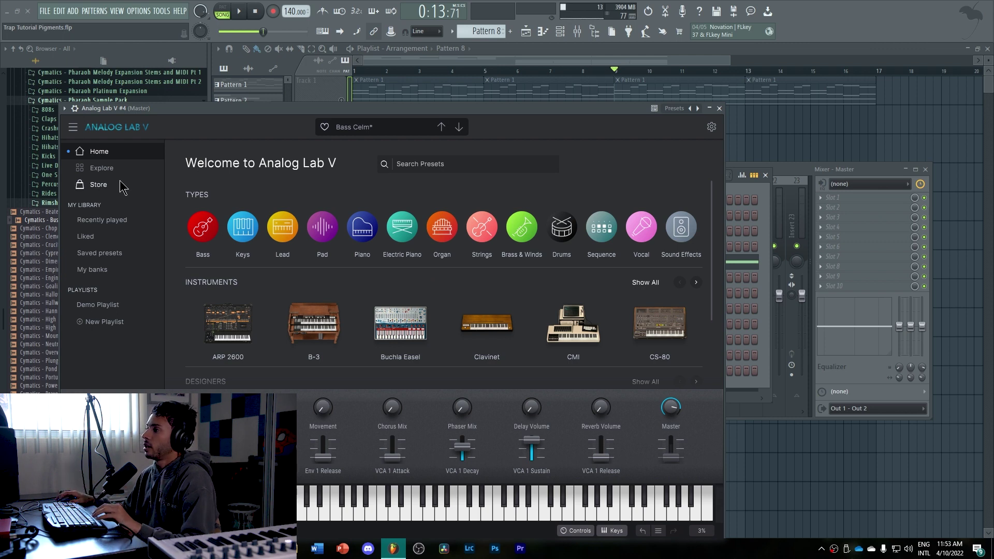
{"action": "left_click", "coordinate": [101, 167]}
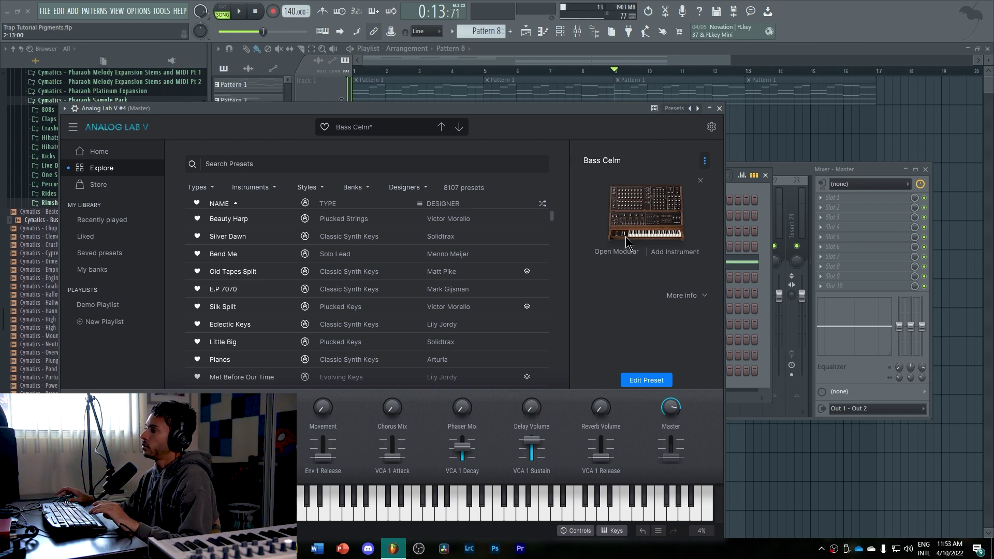
{"action": "left_click_drag", "start_coordinate": [535, 125], "coordinate": [569, 101]}
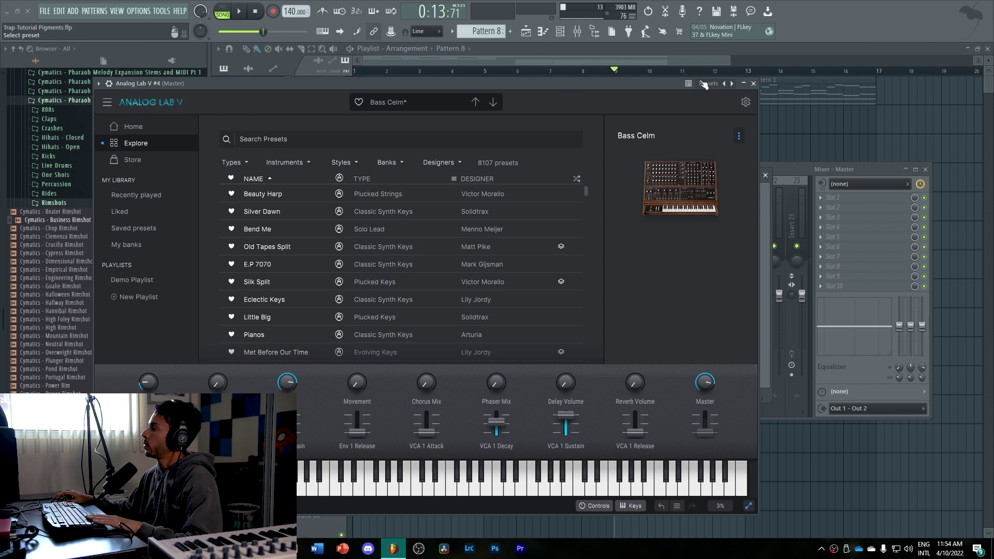
{"action": "left_click", "coordinate": [758, 84]}
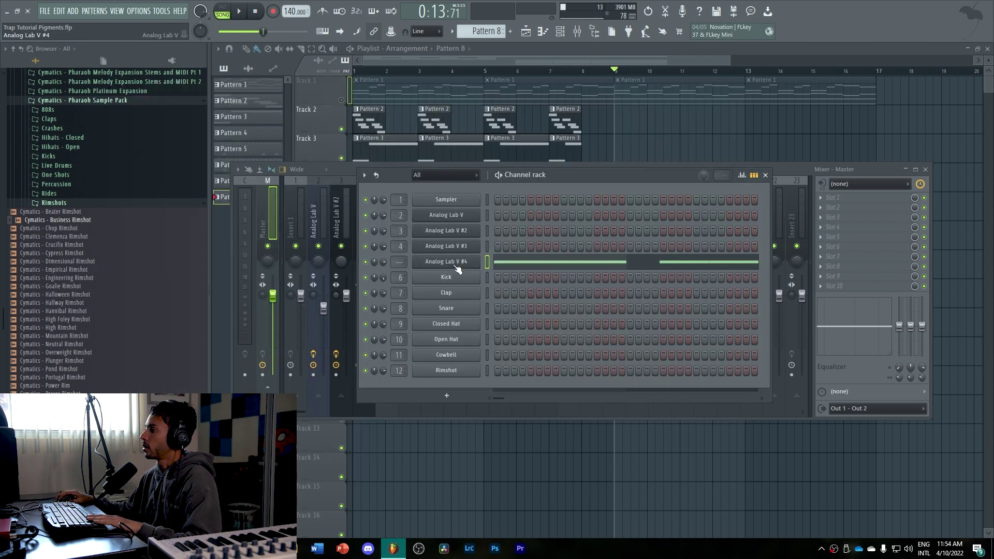
Route Analog Lab V #4 to the free mixer track Insert 5 and rename that mixer track as 808
{"action": "left_click", "coordinate": [456, 266]}
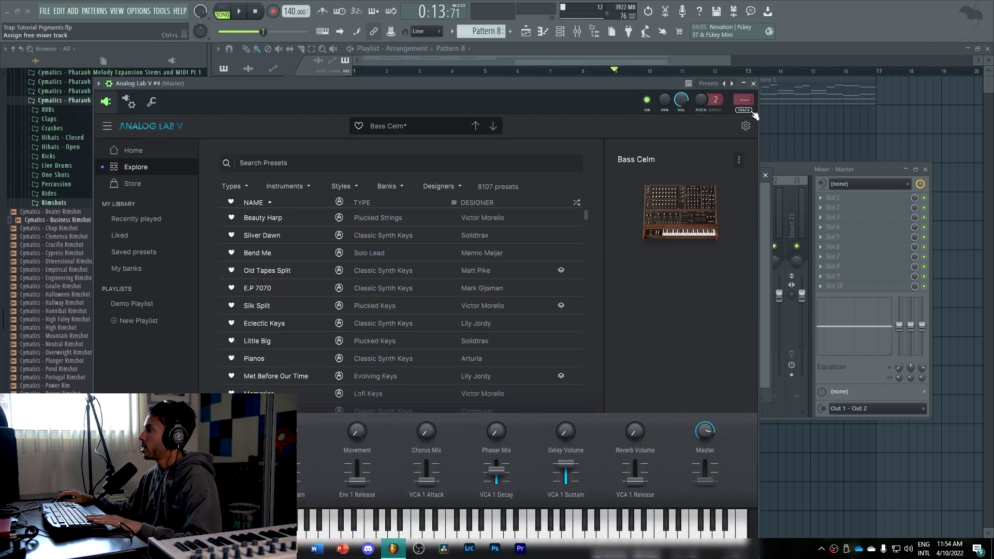
{"action": "left_click", "coordinate": [754, 114]}
{"action": "right_click", "coordinate": [384, 223]}
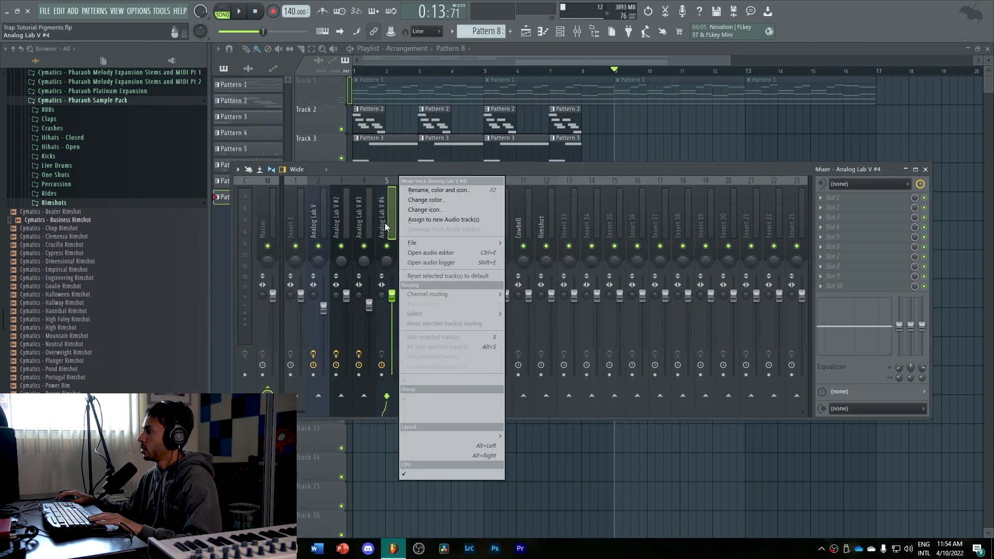
{"action": "left_click", "coordinate": [427, 191]}
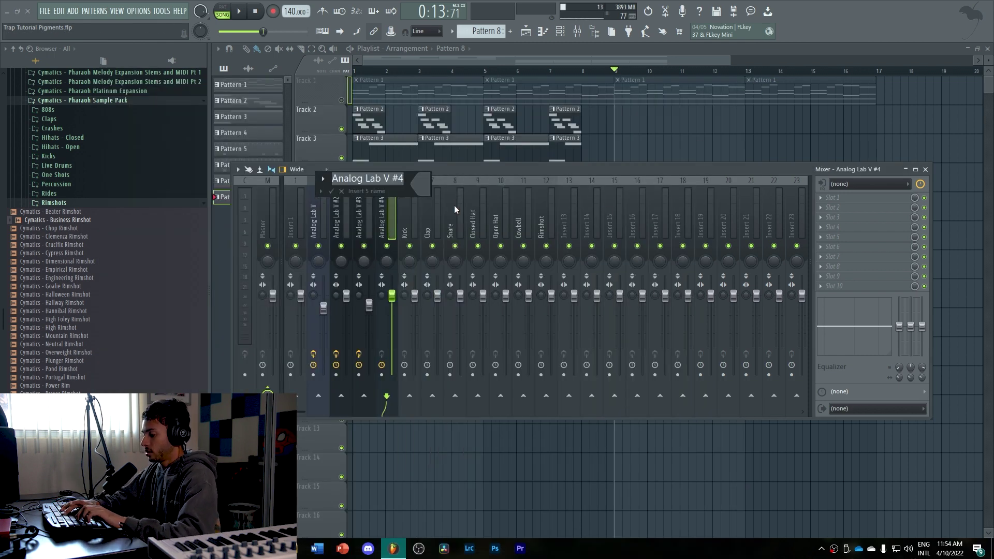
{"action": "type", "text": "808"}
{"action": "key", "text": "Return"}
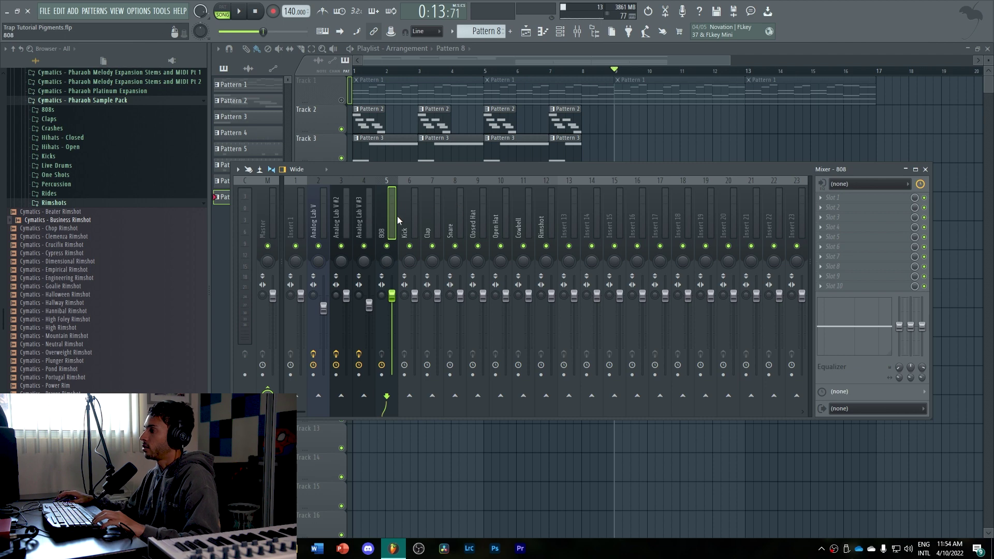
Rename the Analog Lab V, Analog Lab V #2 and Analog Lab V #3 mixer tracks as Piano, Flutes and Guitar
{"action": "right_click", "coordinate": [319, 210]}
{"action": "left_click", "coordinate": [355, 190]}
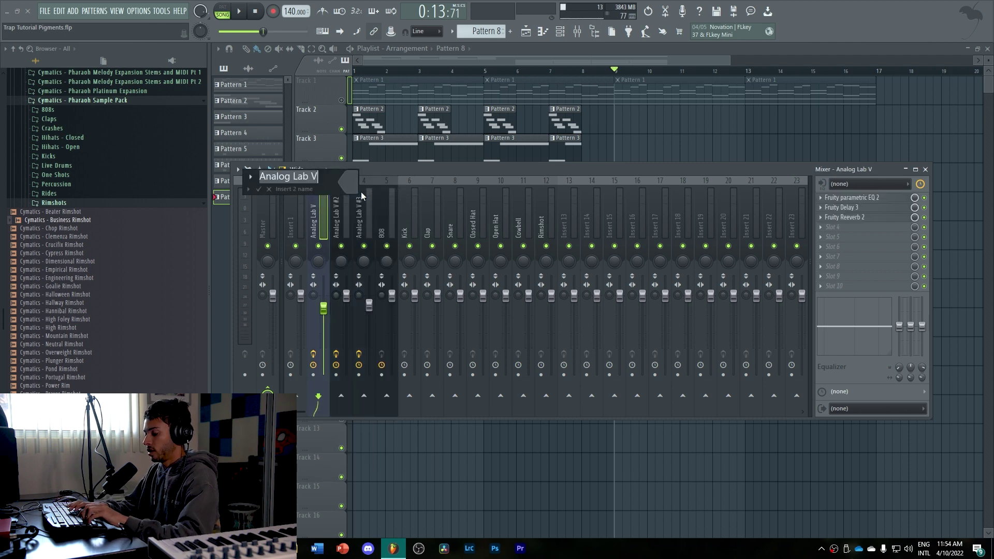
{"action": "type", "text": "Piano"}
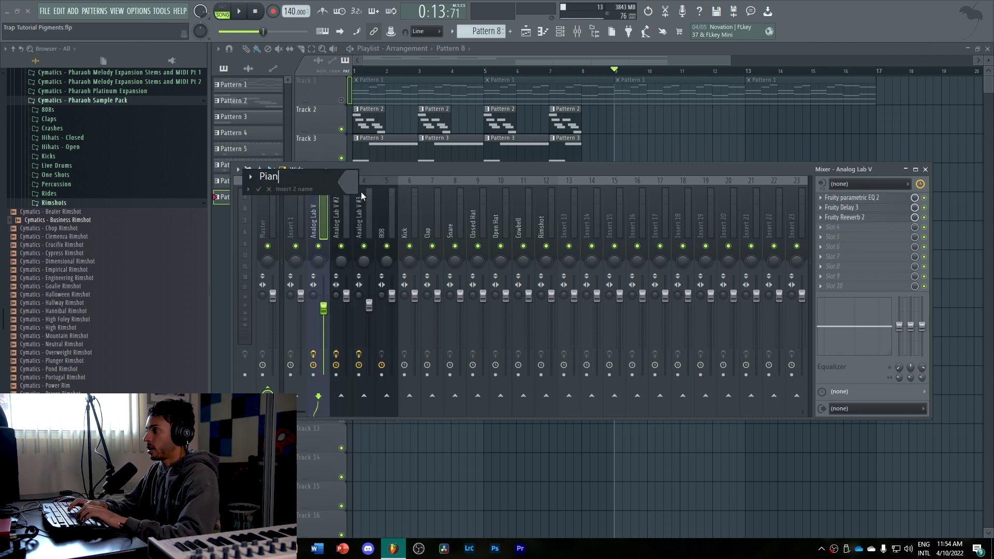
{"action": "key", "text": "Return"}
{"action": "right_click", "coordinate": [345, 203]}
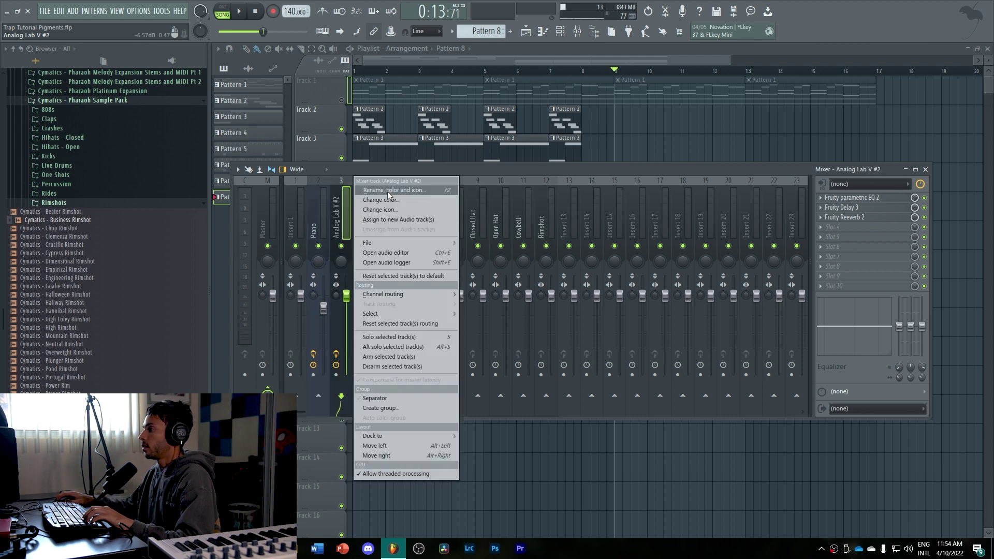
{"action": "left_click", "coordinate": [388, 191]}
{"action": "type", "text": "Flutes"}
{"action": "key", "text": "Return"}
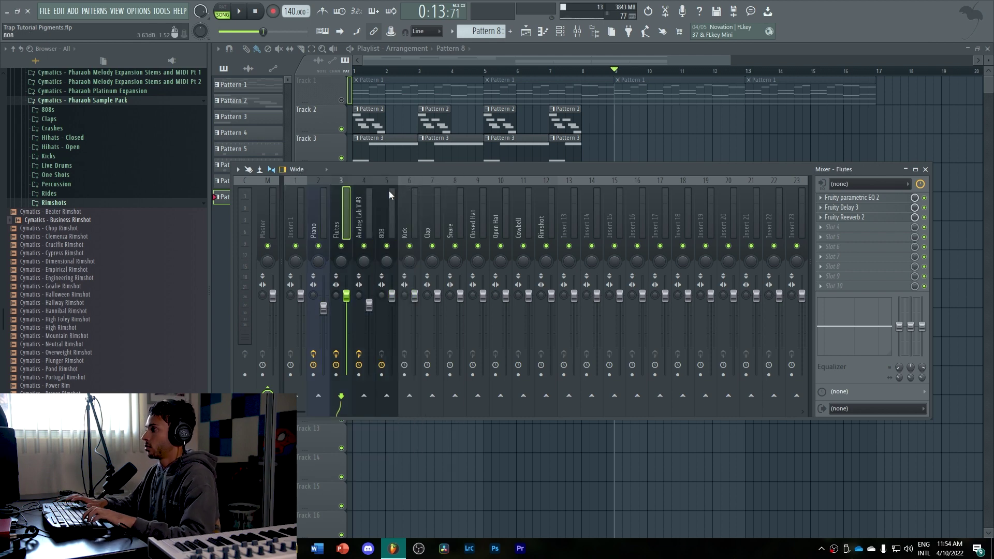
{"action": "right_click", "coordinate": [366, 203]}
{"action": "left_click", "coordinate": [407, 192]}
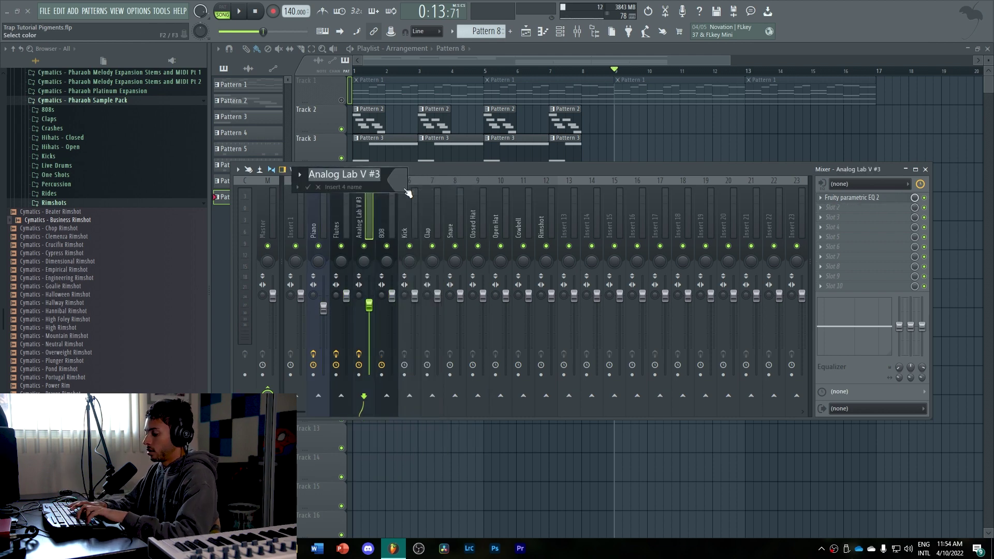
{"action": "type", "text": "Guitar"}
{"action": "key", "text": "Return"}
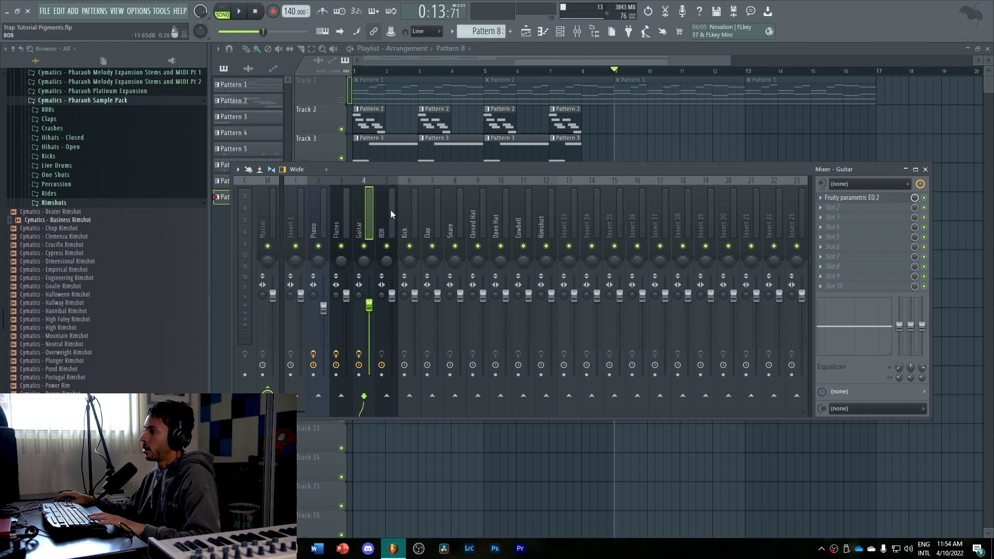
Add Fruity Stereo Shaper to the 808 mixer track's first effect slot and audition its LR to LL preset
{"action": "left_click", "coordinate": [390, 210]}
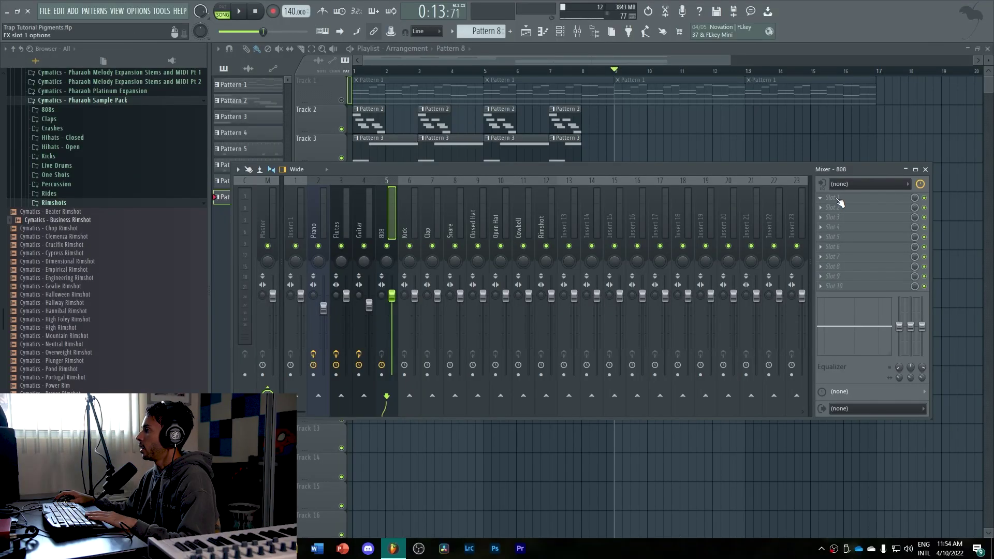
{"action": "left_click", "coordinate": [838, 200]}
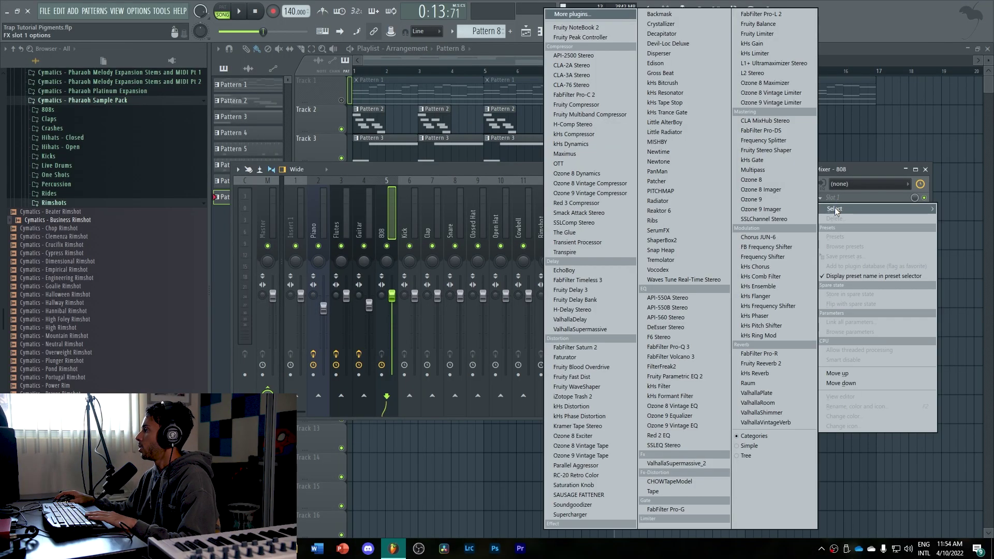
{"action": "left_click", "coordinate": [797, 152]}
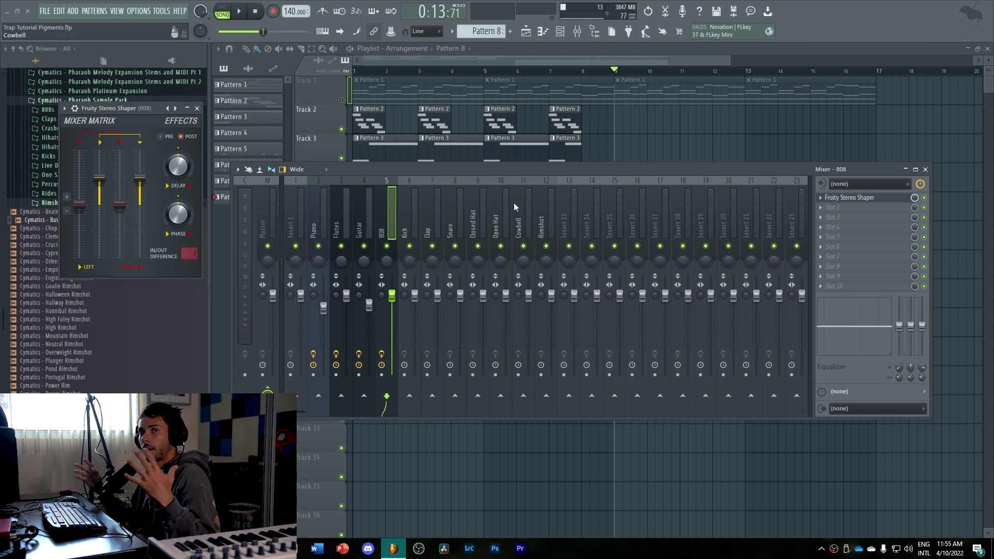
{"action": "right_click", "coordinate": [170, 110]}
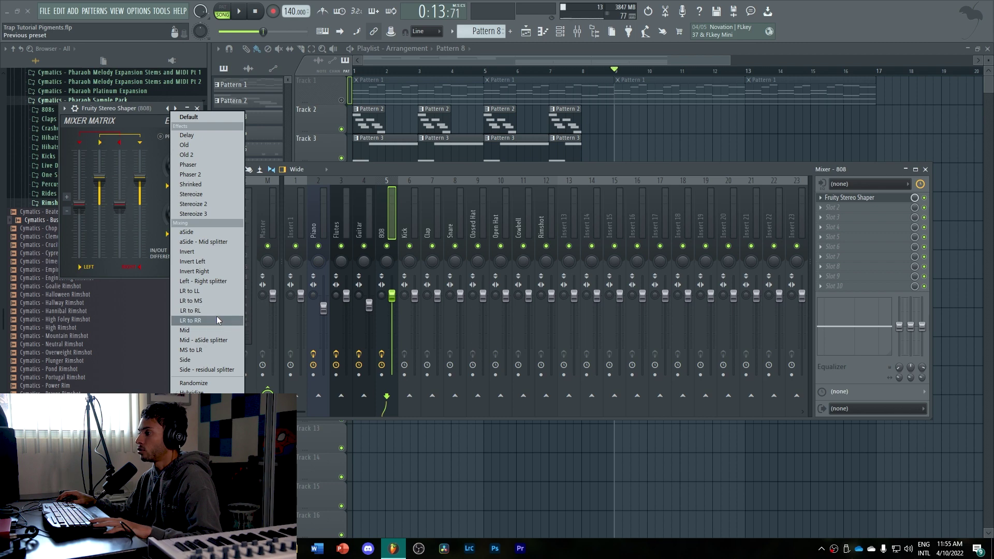
{"action": "left_click", "coordinate": [220, 291]}
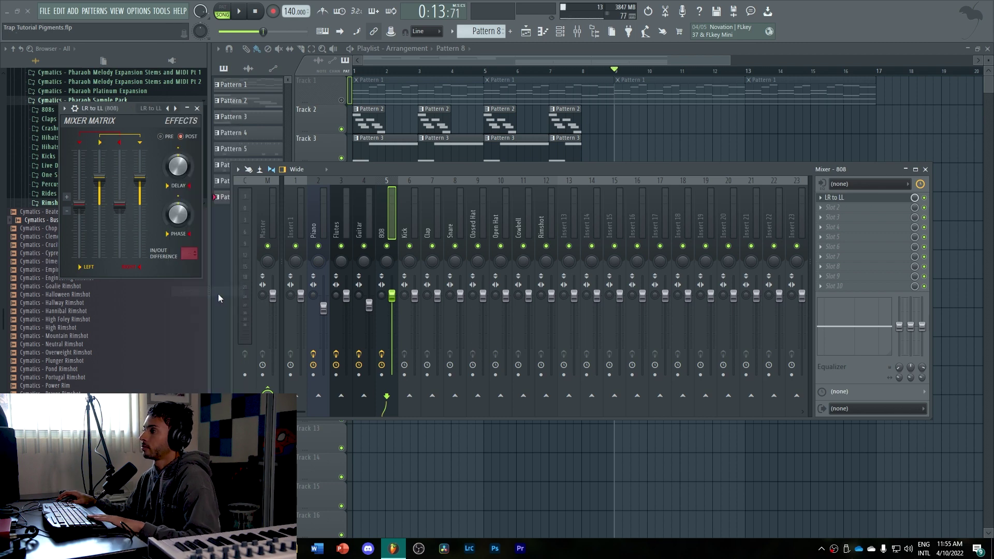
{"action": "key", "text": "space"}
{"action": "left_click", "coordinate": [196, 108]}
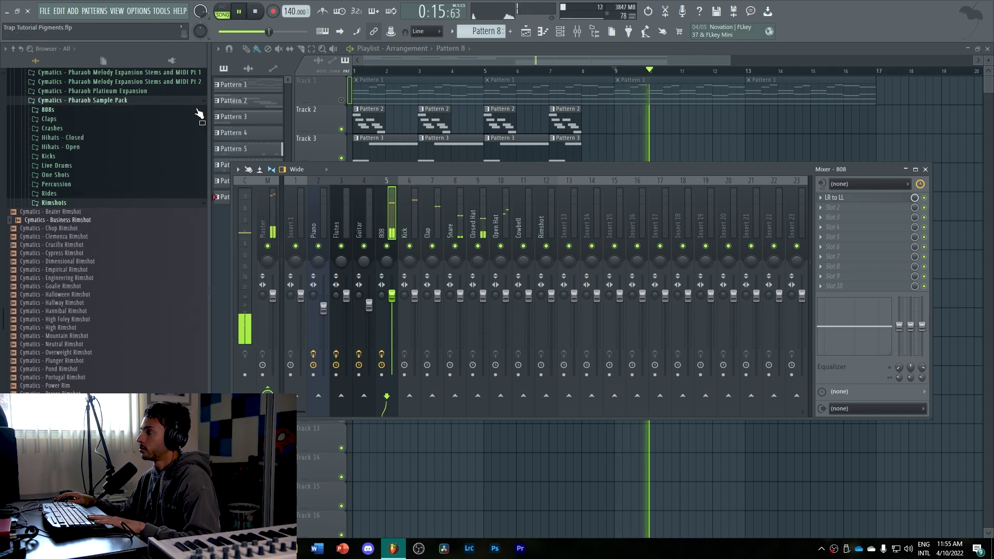
{"action": "key", "text": "space"}
Switch the 808 track's Stereo Shaper to the LR to RR preset and play the beat to check it
{"action": "left_click", "coordinate": [843, 198]}
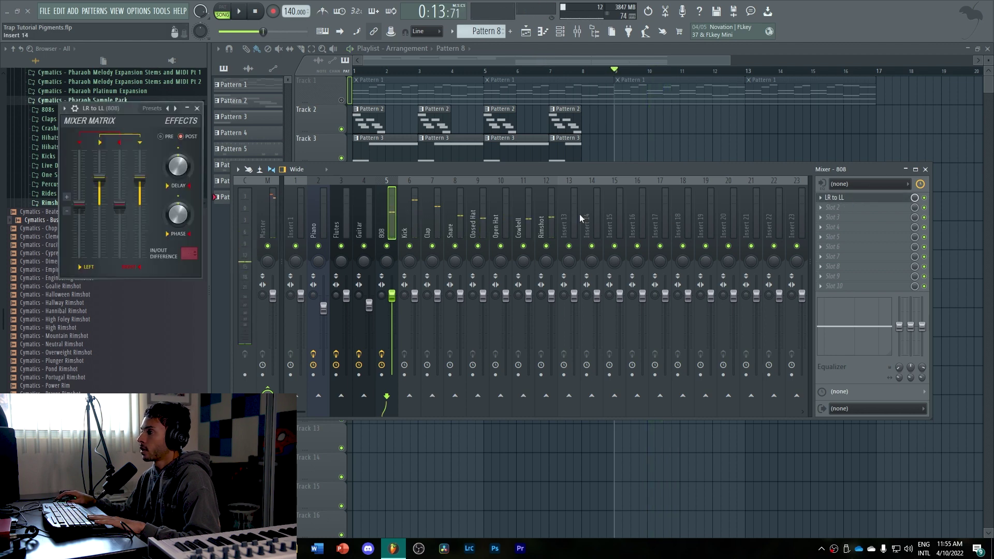
{"action": "left_click", "coordinate": [167, 108]}
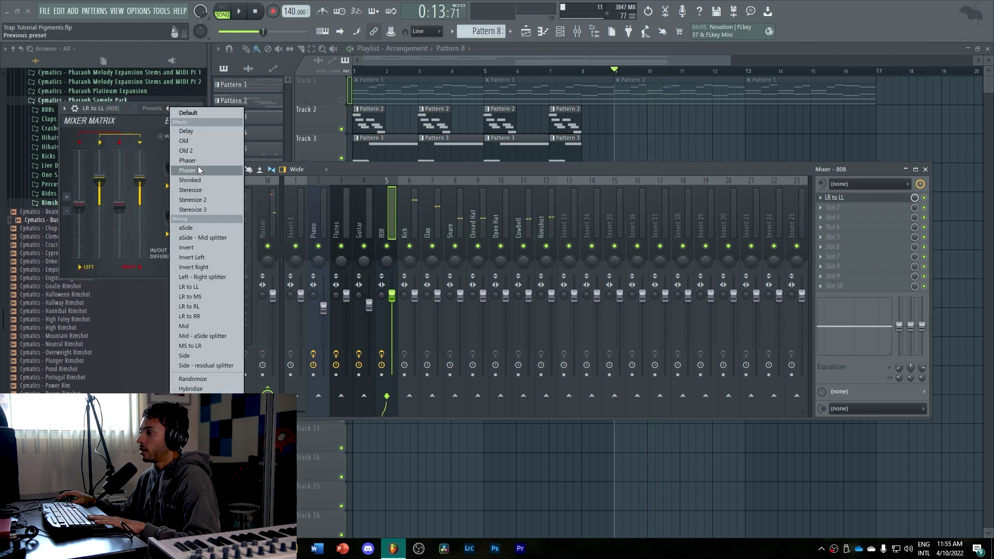
{"action": "left_click", "coordinate": [212, 316]}
{"action": "left_click", "coordinate": [199, 108]}
{"action": "key", "text": "space"}
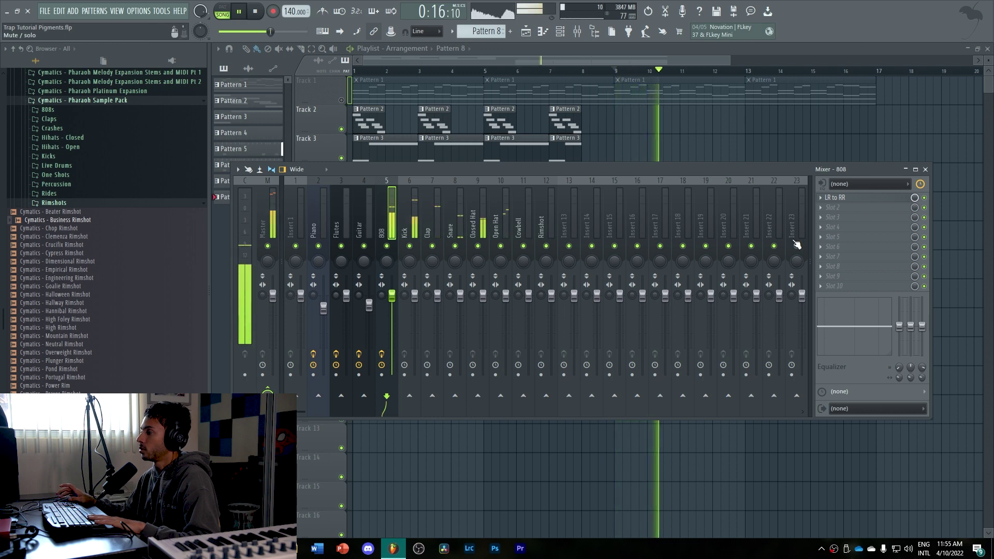
{"action": "key", "text": "space"}
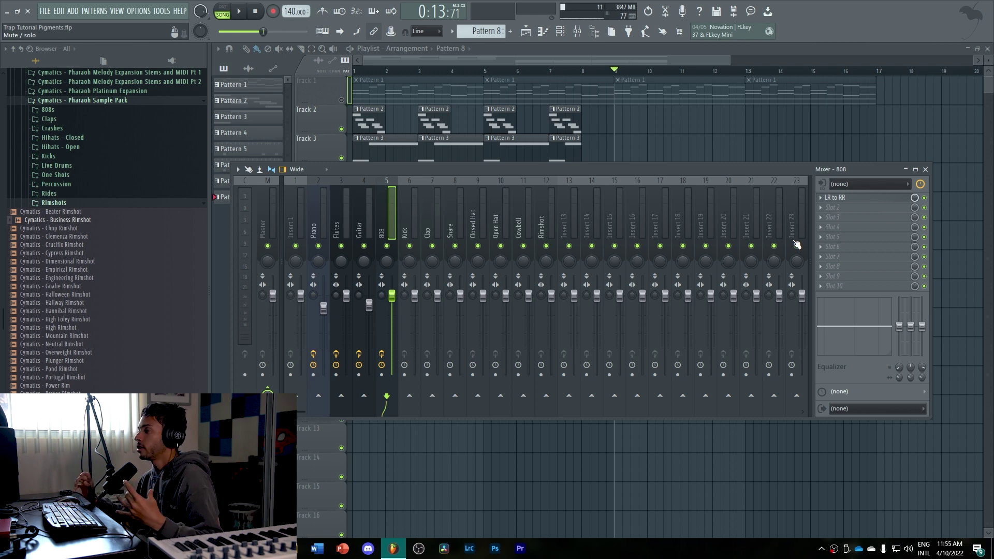
Add Fruity Parametric EQ 2 to the 808 track's second effect slot and load its Default preset
{"action": "key", "text": "space"}
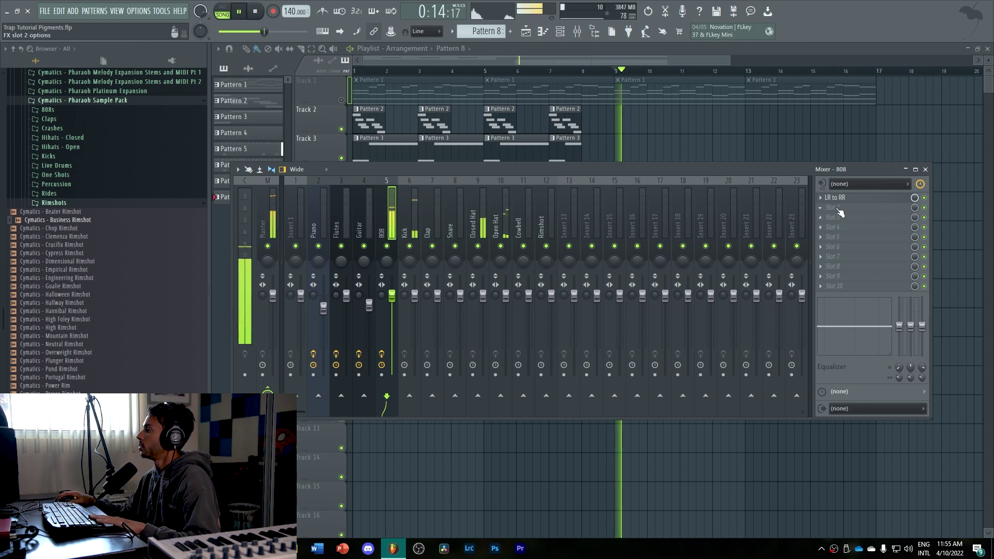
{"action": "left_click", "coordinate": [839, 212]}
{"action": "left_click", "coordinate": [714, 377]}
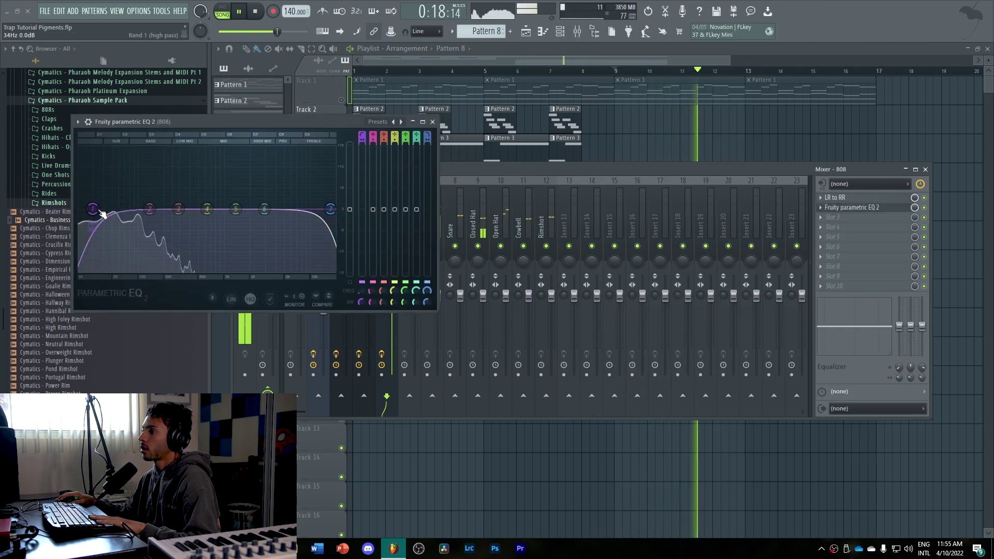
{"action": "key", "text": "space"}
{"action": "left_click_drag", "start_coordinate": [92, 209], "coordinate": [80, 209]}
{"action": "left_click", "coordinate": [402, 123]}
{"action": "left_click", "coordinate": [433, 129]}
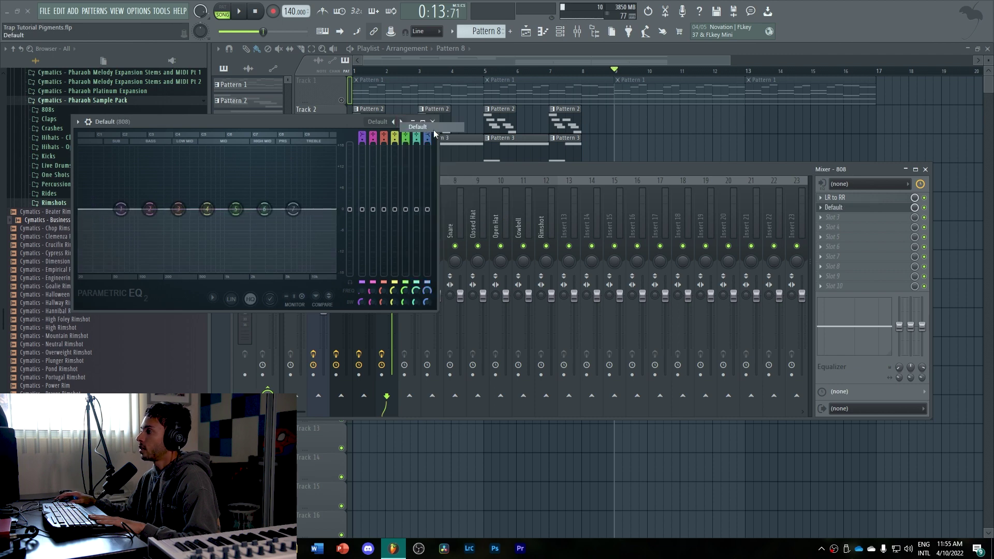
Make EQ band 7 a low-pass filter and lower its cutoff to beside band 5 while listening to the beat
{"action": "left_click_drag", "start_coordinate": [427, 136], "coordinate": [428, 165]}
{"action": "scroll", "coordinate": [322, 233], "scroll_direction": "up", "scroll_amount": 2}
{"action": "scroll", "coordinate": [293, 222], "scroll_direction": "down", "scroll_amount": 3}
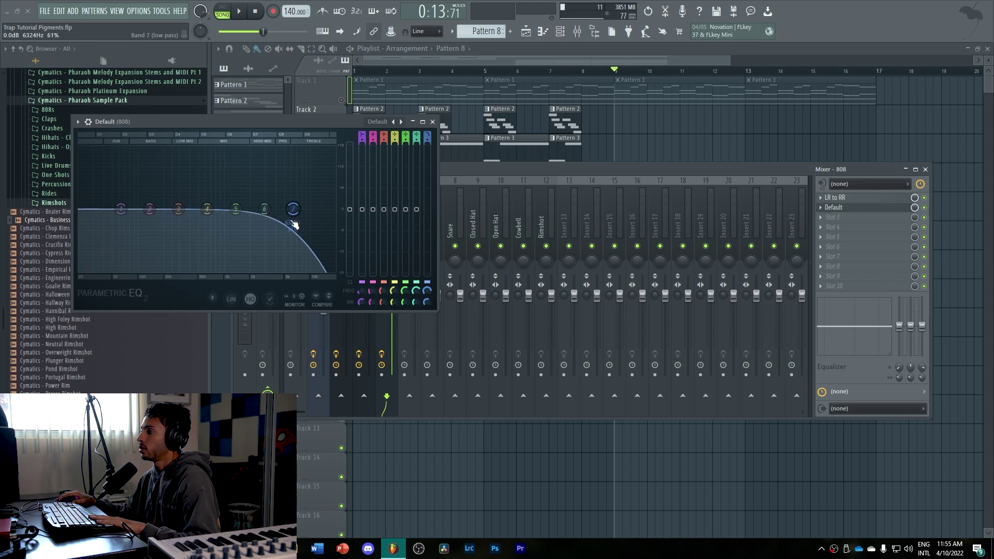
{"action": "left_click_drag", "start_coordinate": [293, 210], "coordinate": [250, 209]}
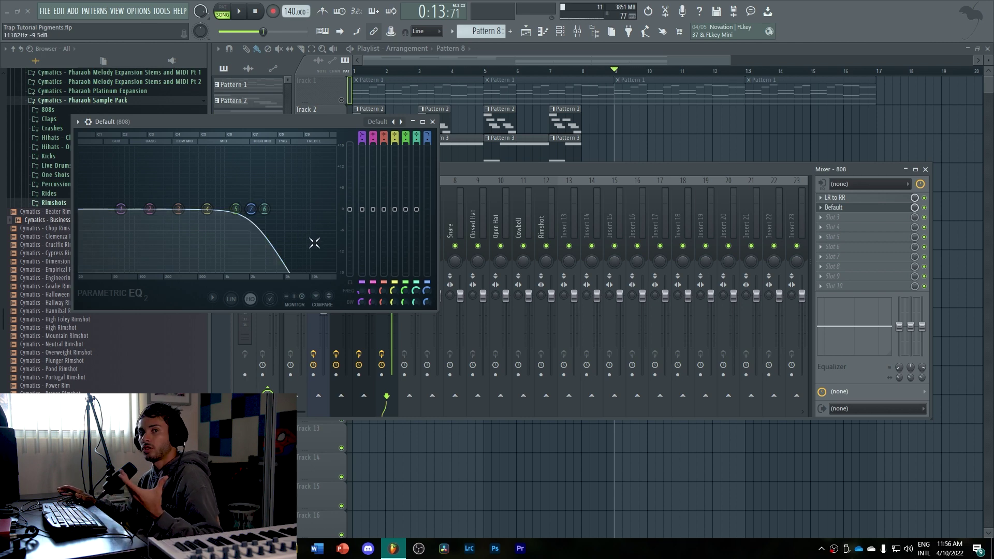
{"action": "key", "text": "space"}
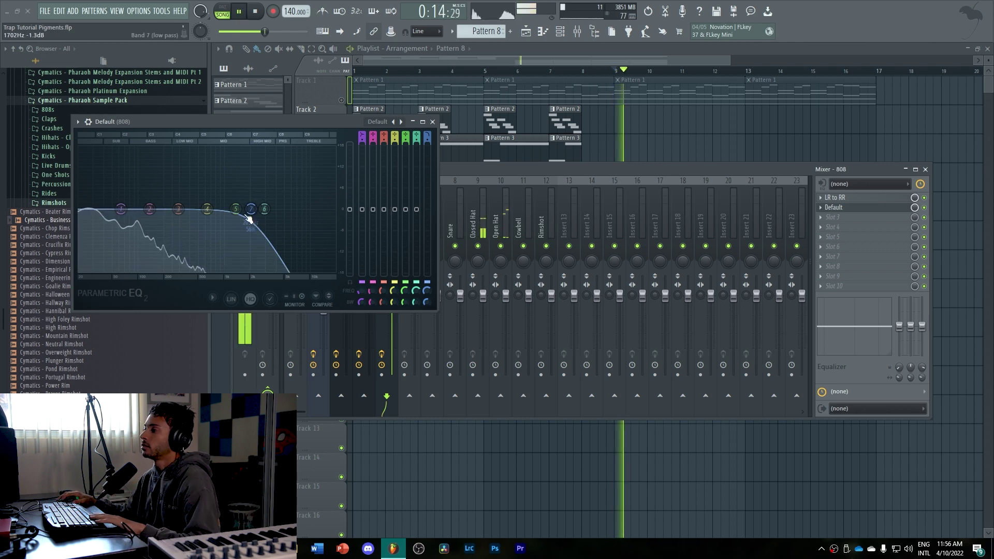
{"action": "left_click_drag", "start_coordinate": [251, 209], "coordinate": [239, 208]}
{"action": "key", "text": "space"}
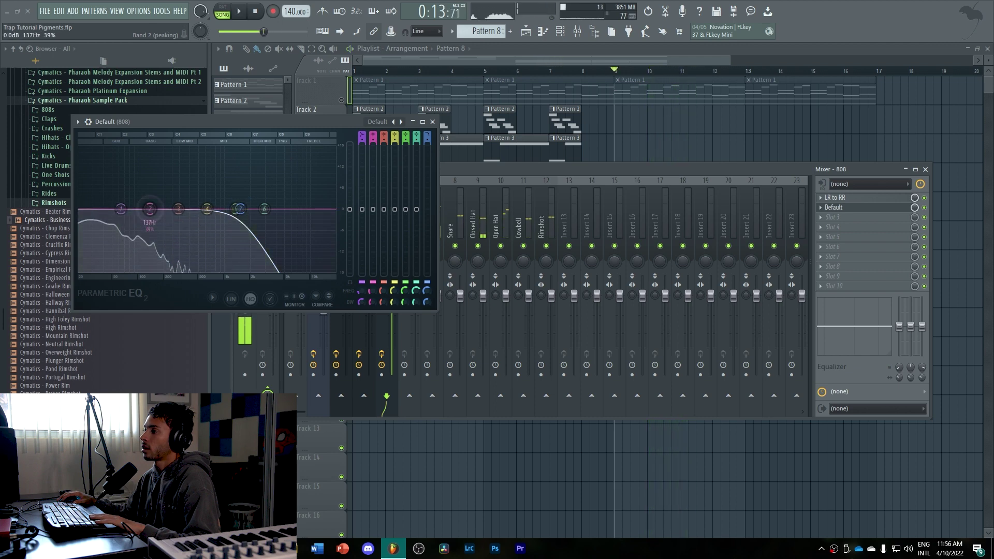
Cut EQ band 2 by about 3.7 dB around 170 Hz and fine-tune the dip during playback
{"action": "left_click_drag", "start_coordinate": [149, 209], "coordinate": [156, 217]}
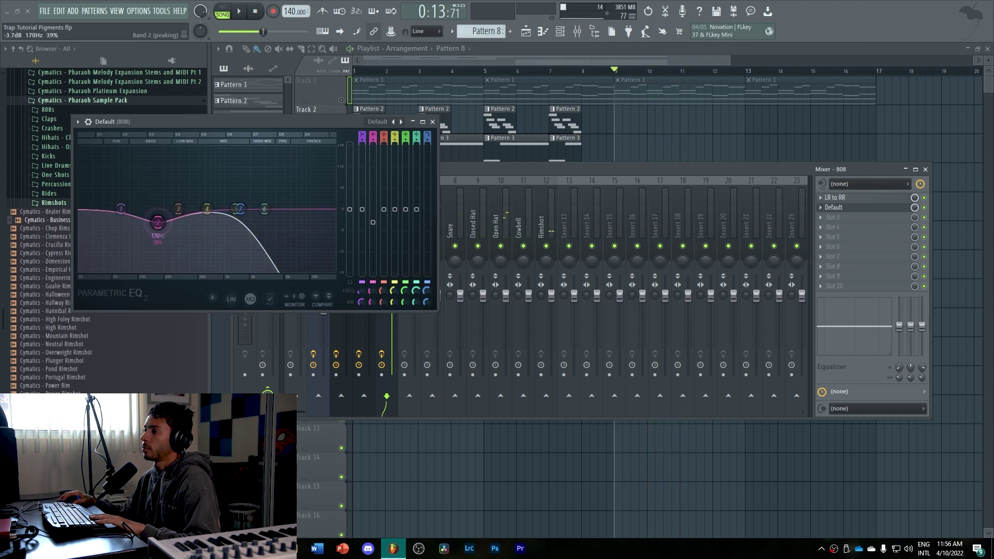
{"action": "key", "text": "space"}
{"action": "scroll", "coordinate": [158, 223], "scroll_direction": "down", "scroll_amount": 2}
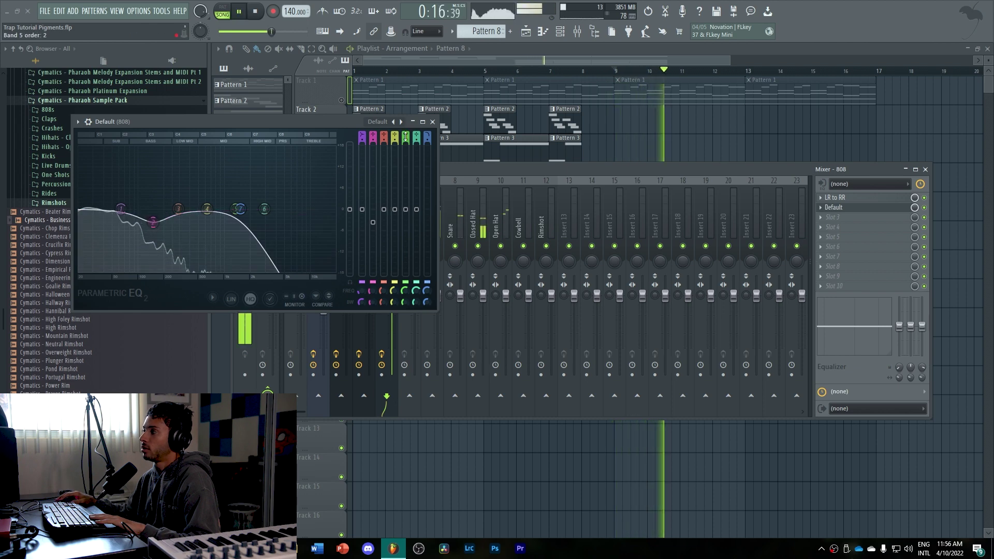
Stop playback and set up a sidechain send from the Kick track to the 808 track
{"action": "left_click", "coordinate": [432, 122]}
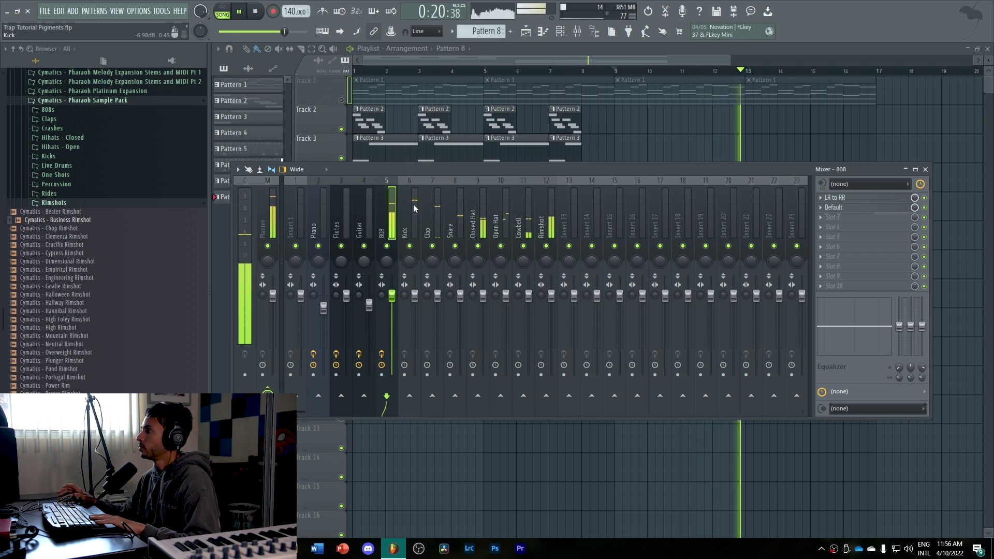
{"action": "key", "text": "space"}
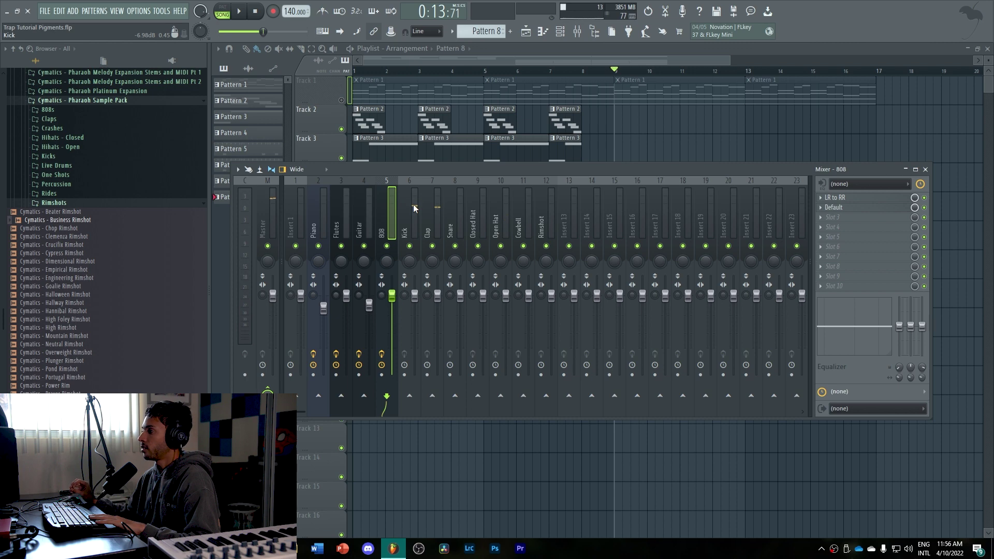
{"action": "left_click", "coordinate": [413, 204]}
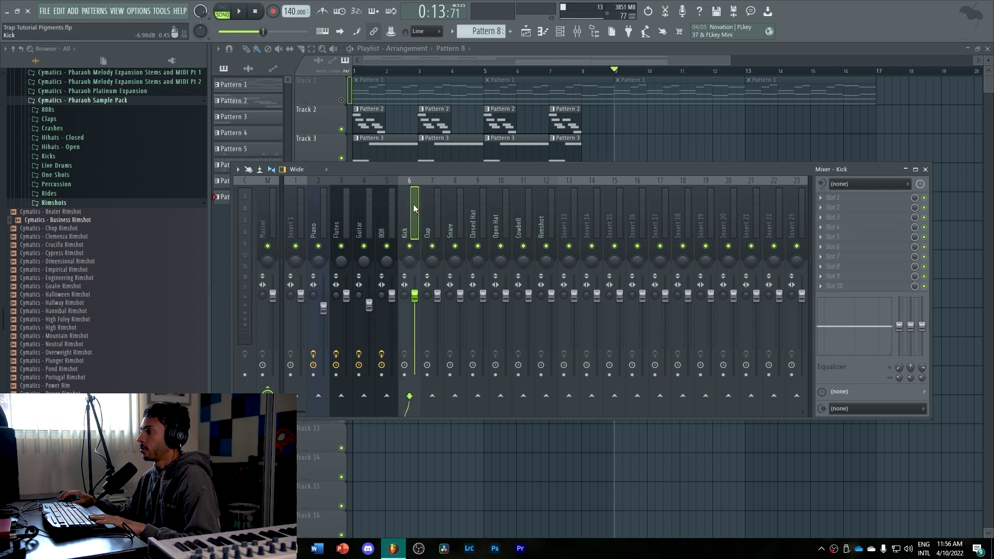
{"action": "left_click", "coordinate": [386, 396]}
{"action": "right_click", "coordinate": [389, 394]}
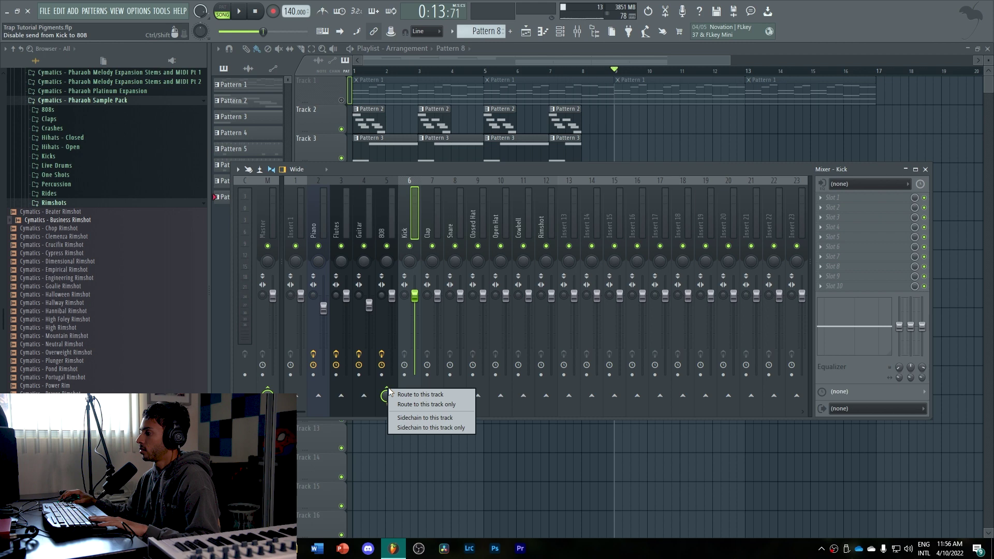
{"action": "left_click", "coordinate": [441, 419]}
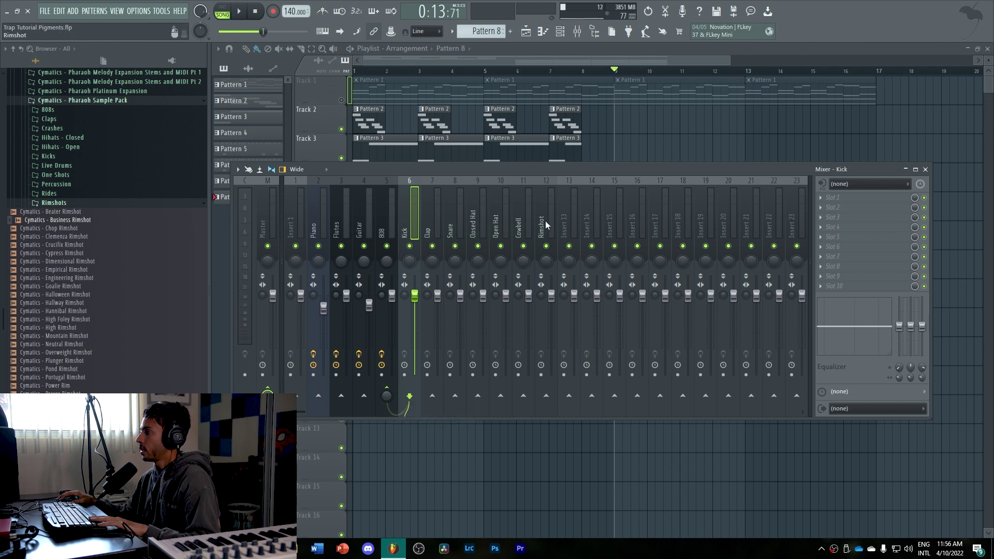
Move an empty insert track from beside Rimshot to the position between Guitar and 808
{"action": "left_click", "coordinate": [570, 221]}
{"action": "key", "text": "alt+Left"}
{"action": "key", "text": "alt+Left"}
{"action": "key", "text": "alt+Left"}
{"action": "key", "text": "alt+Left"}
{"action": "key", "text": "alt+Left"}
{"action": "key", "text": "alt+Left"}
{"action": "key", "text": "alt+Left"}
{"action": "key", "text": "alt+Left"}
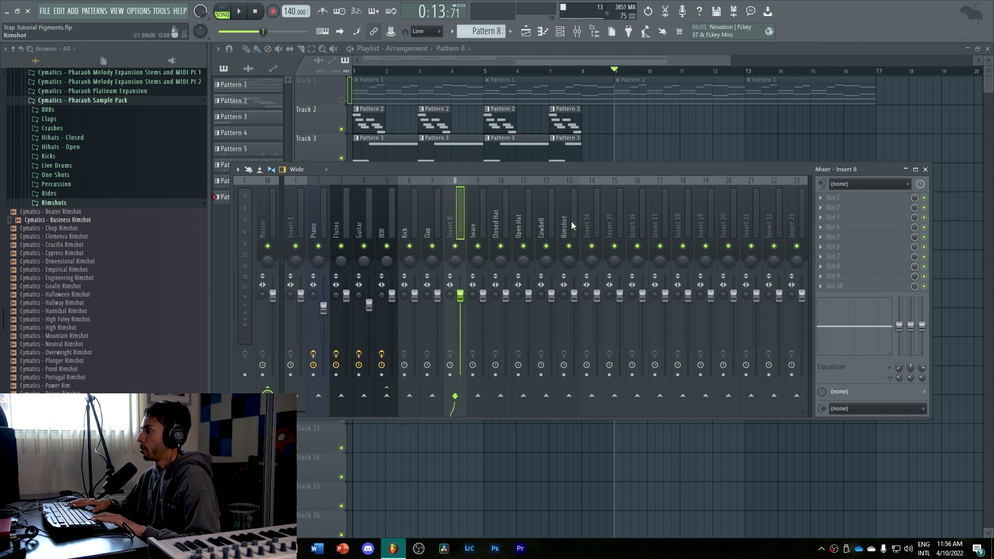
Disconnect the 808 track from the master and route the 808 and Kick tracks only to Insert 5
{"action": "left_click", "coordinate": [413, 212]}
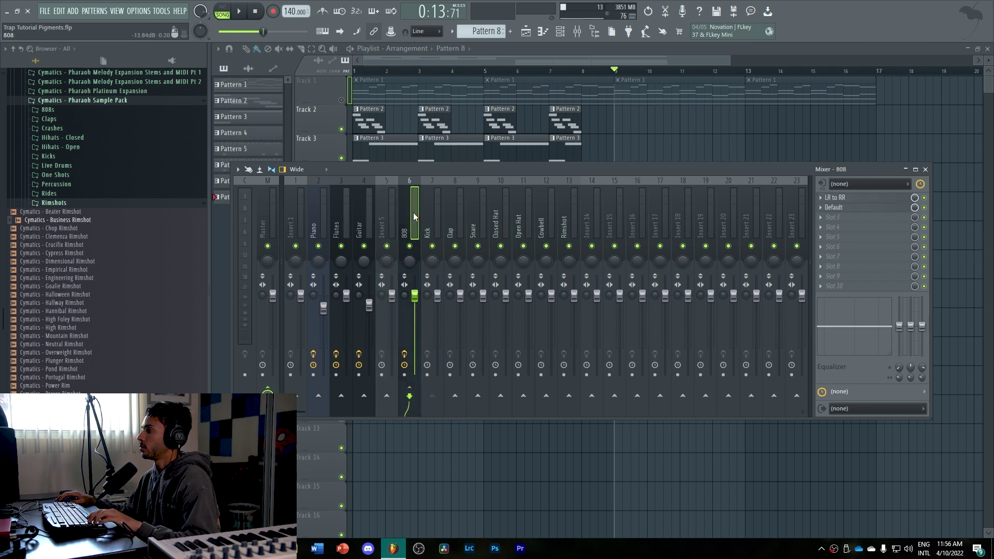
{"action": "left_click", "coordinate": [267, 390]}
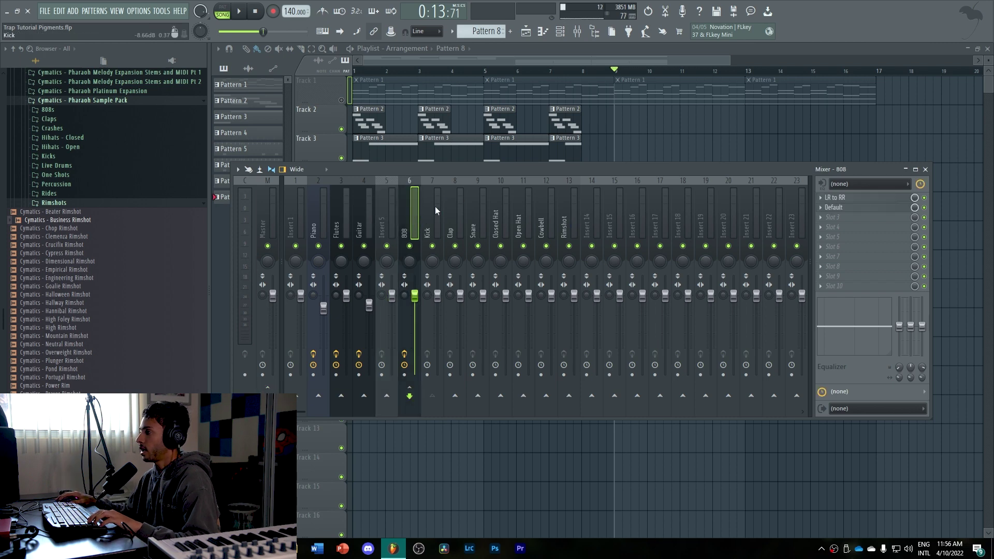
{"action": "left_click", "coordinate": [437, 209]}
{"action": "left_click", "coordinate": [386, 212]}
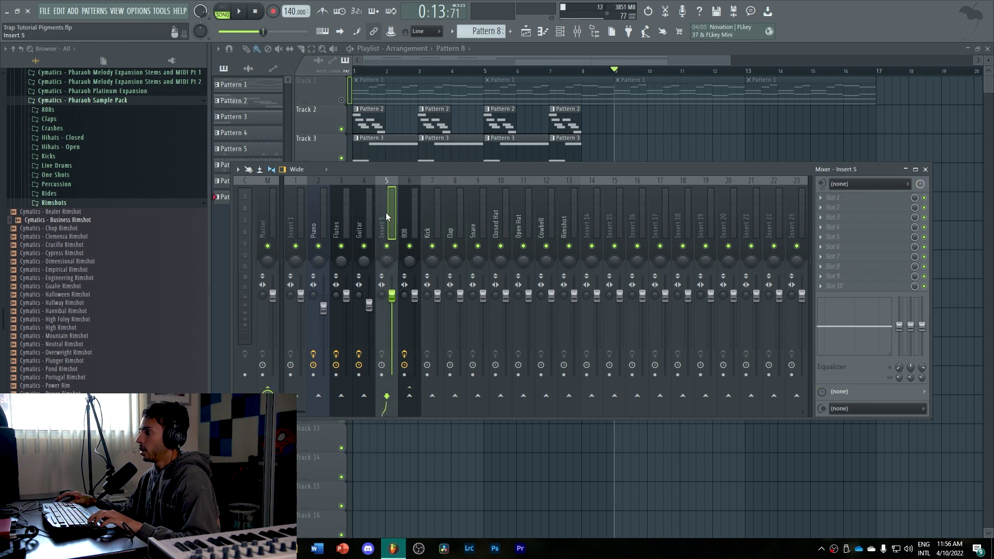
{"action": "left_click", "coordinate": [415, 213]}
{"action": "left_click", "coordinate": [437, 212], "text": "ctrl"}
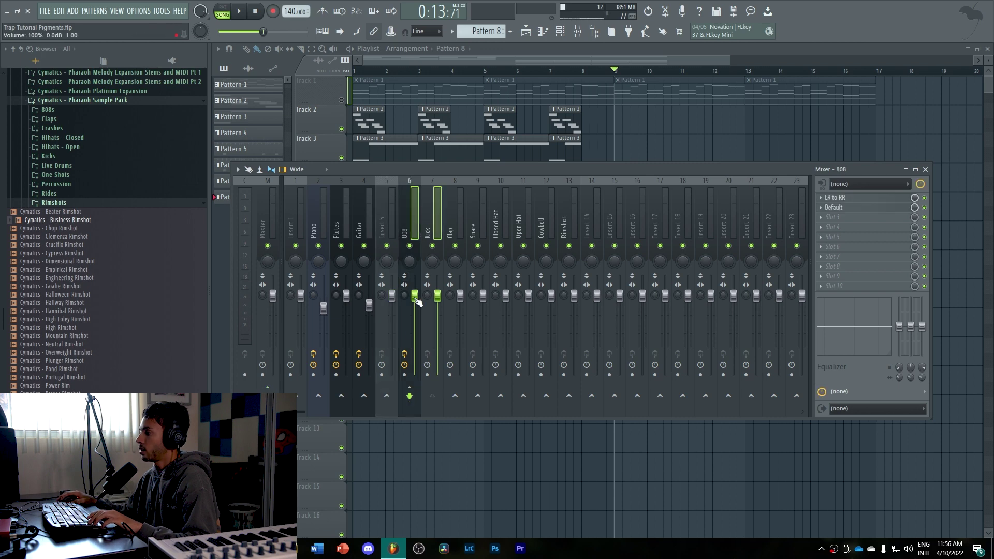
{"action": "right_click", "coordinate": [390, 393]}
{"action": "left_click", "coordinate": [422, 401]}
{"action": "left_click", "coordinate": [387, 201]}
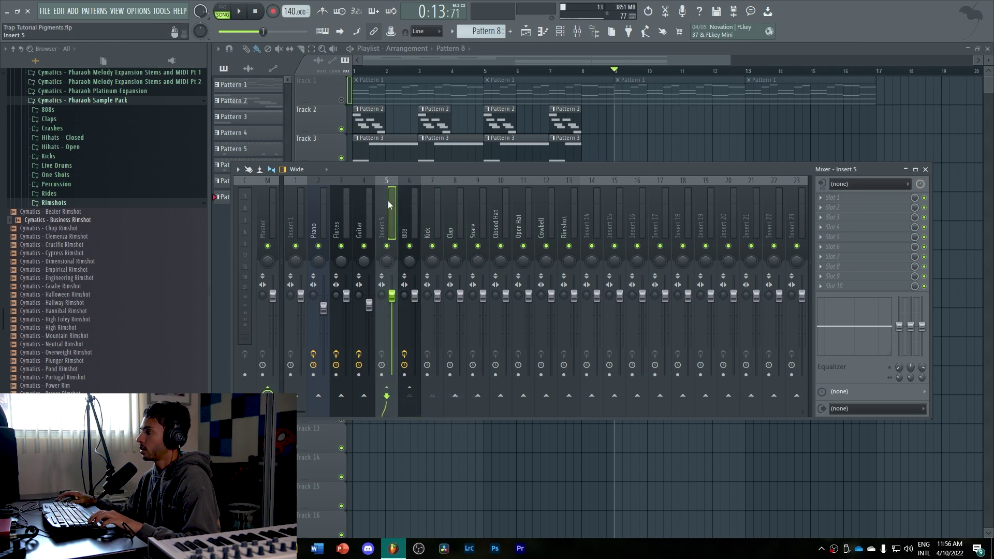
Rename Insert 5 as Sub and play the beat to check its routing
{"action": "right_click", "coordinate": [388, 200]}
{"action": "left_click", "coordinate": [417, 192]}
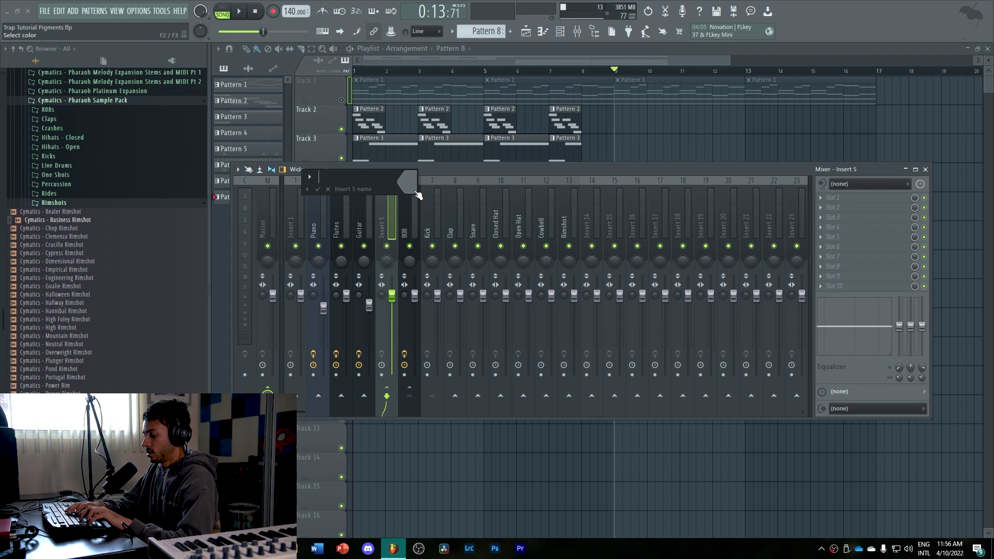
{"action": "type", "text": "Sub"}
{"action": "key", "text": "Return"}
{"action": "key", "text": "space"}
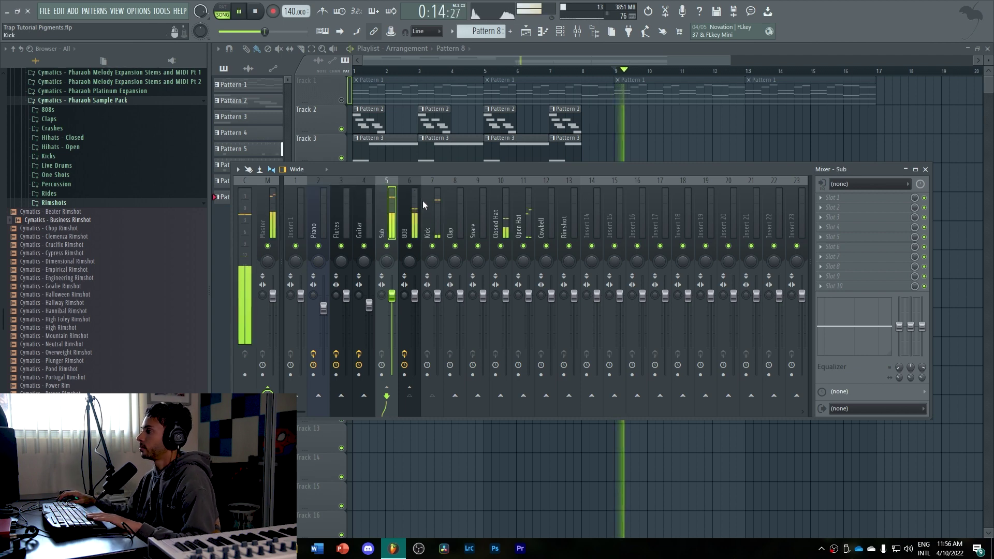
{"action": "key", "text": "space"}
Add Fruity Limiter to the 808 track's third effect slot and choose Kick as its sidechain source
{"action": "left_click", "coordinate": [431, 208]}
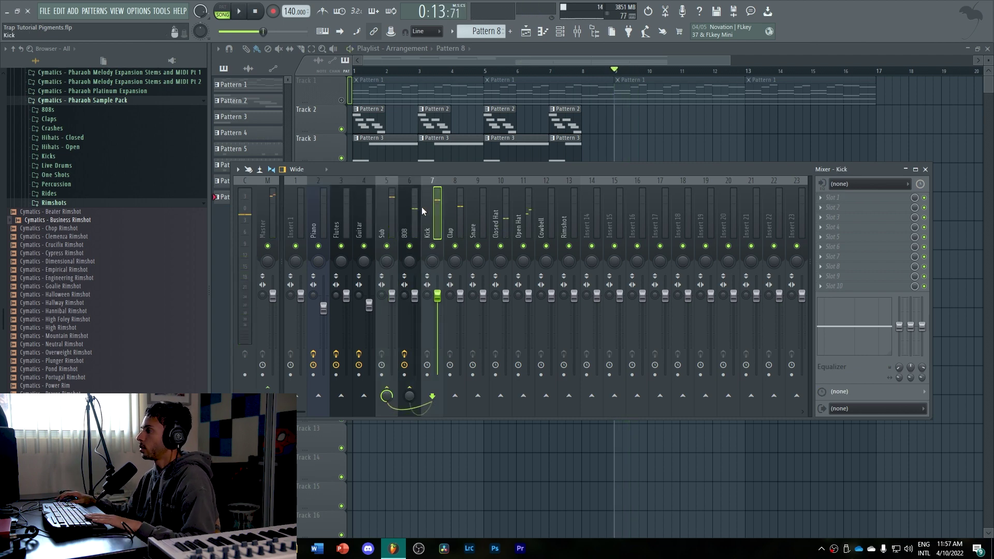
{"action": "left_click", "coordinate": [418, 207]}
{"action": "left_click", "coordinate": [852, 218]}
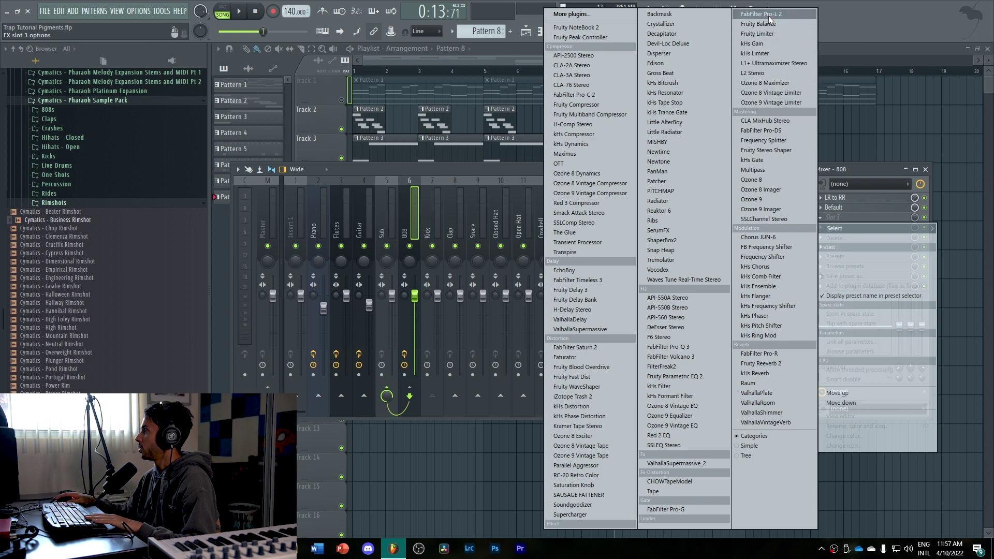
{"action": "left_click", "coordinate": [771, 33]}
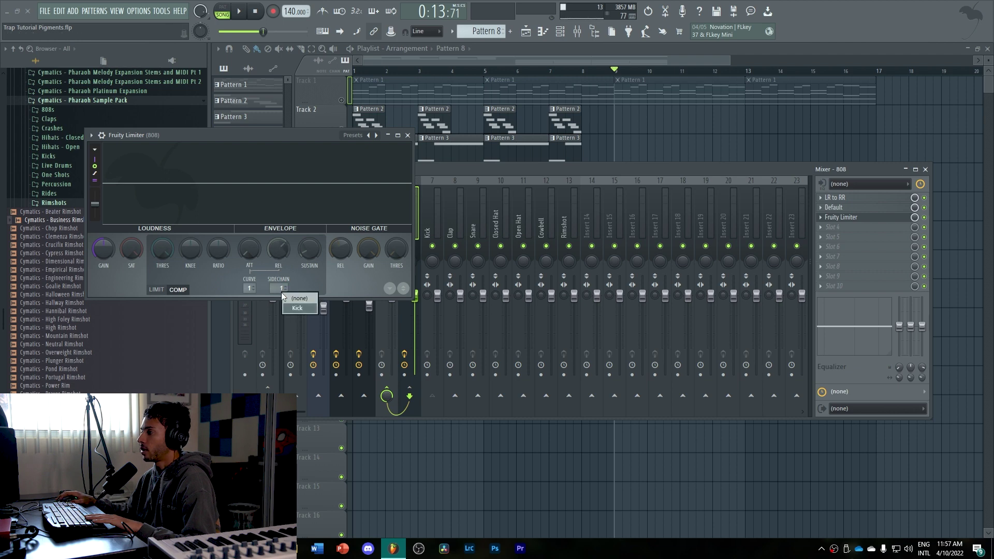
{"action": "left_click", "coordinate": [305, 311]}
Set the 808 limiter's compressor threshold to about -42 dB, release to about 36 ms and curve to 8, raising knee and ratio
{"action": "left_click_drag", "start_coordinate": [162, 249], "coordinate": [162, 272]}
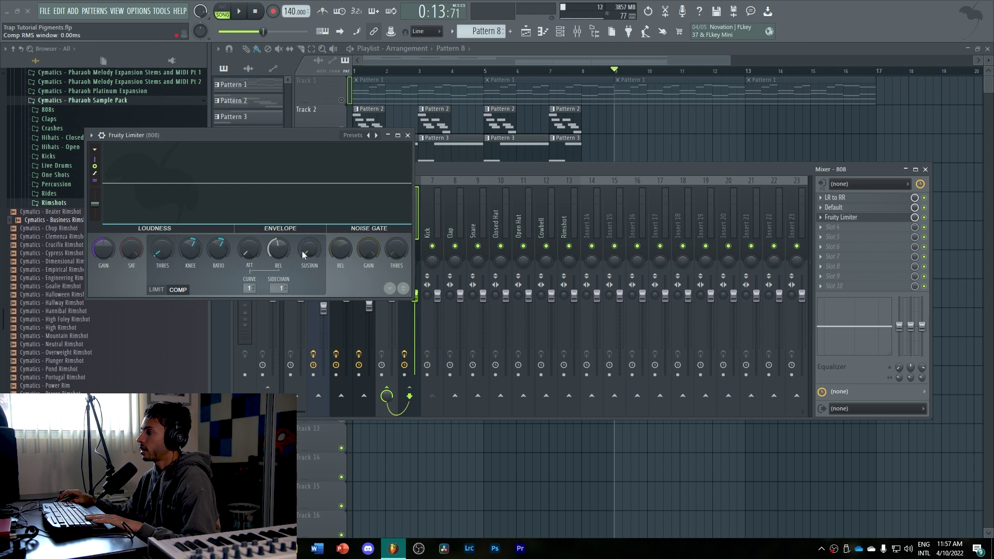
{"action": "key", "text": "space"}
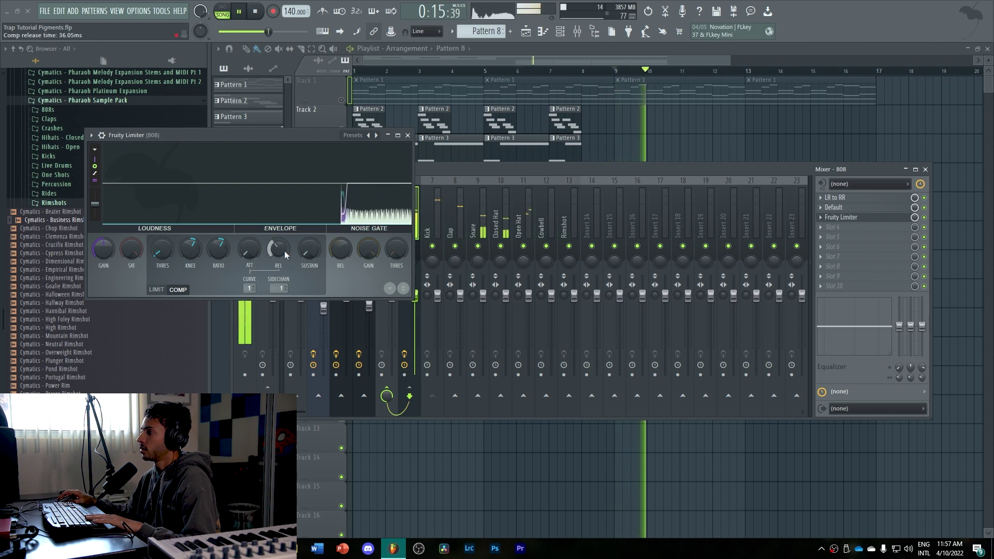
{"action": "key", "text": "space"}
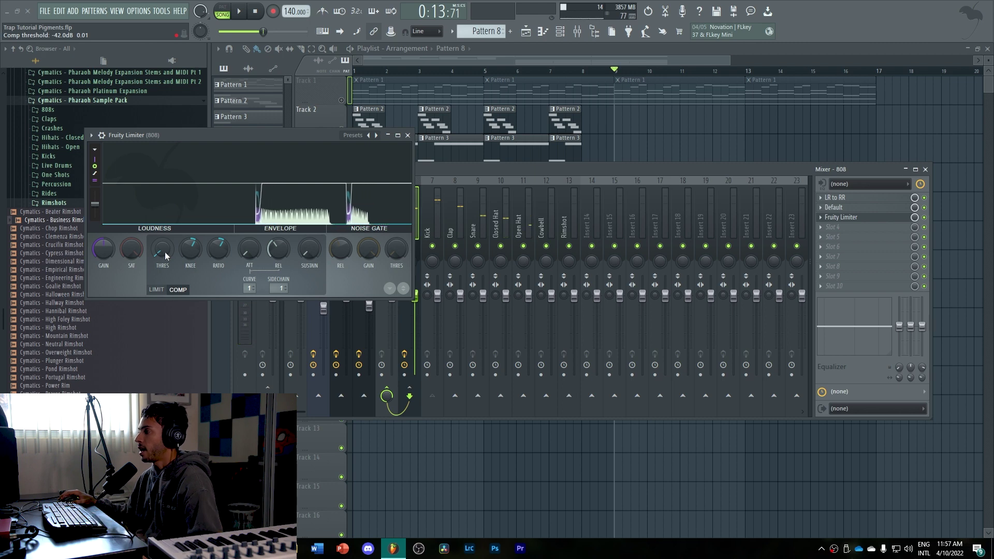
{"action": "left_click_drag", "start_coordinate": [249, 288], "coordinate": [252, 279]}
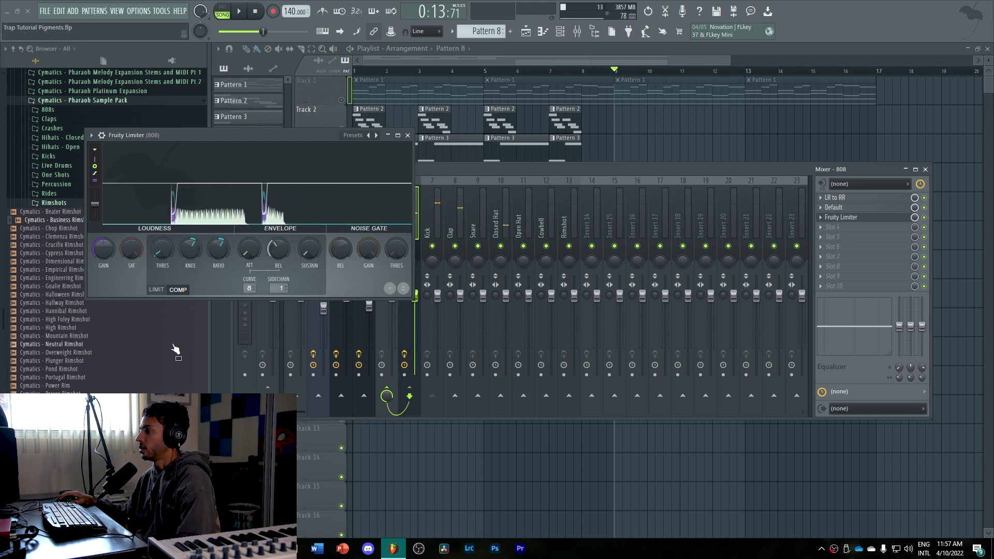
{"action": "left_click_drag", "start_coordinate": [250, 136], "coordinate": [502, 194]}
{"action": "key", "text": "space"}
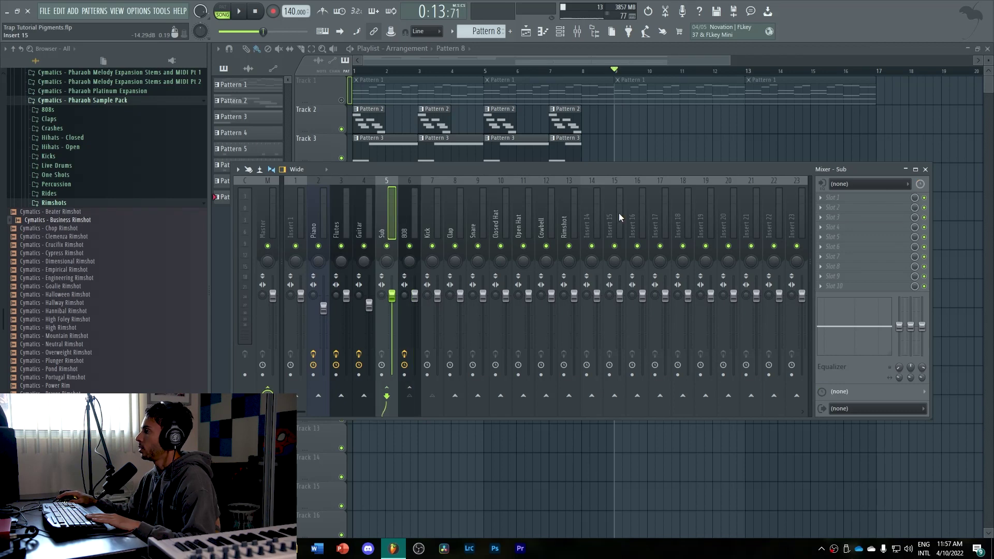
Add Maximus to the Sub track's first effect slot and load its Default preset
{"action": "left_click", "coordinate": [833, 197]}
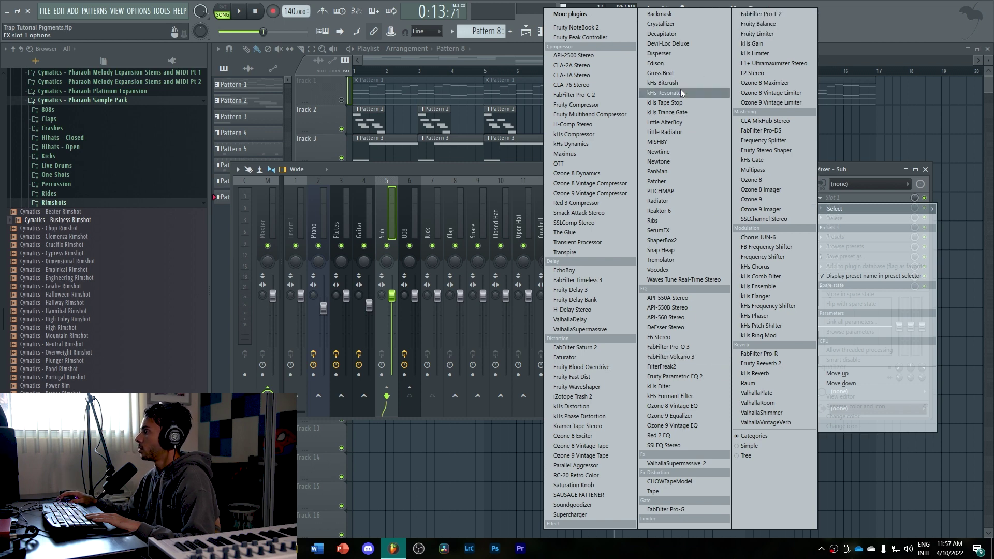
{"action": "left_click", "coordinate": [574, 155]}
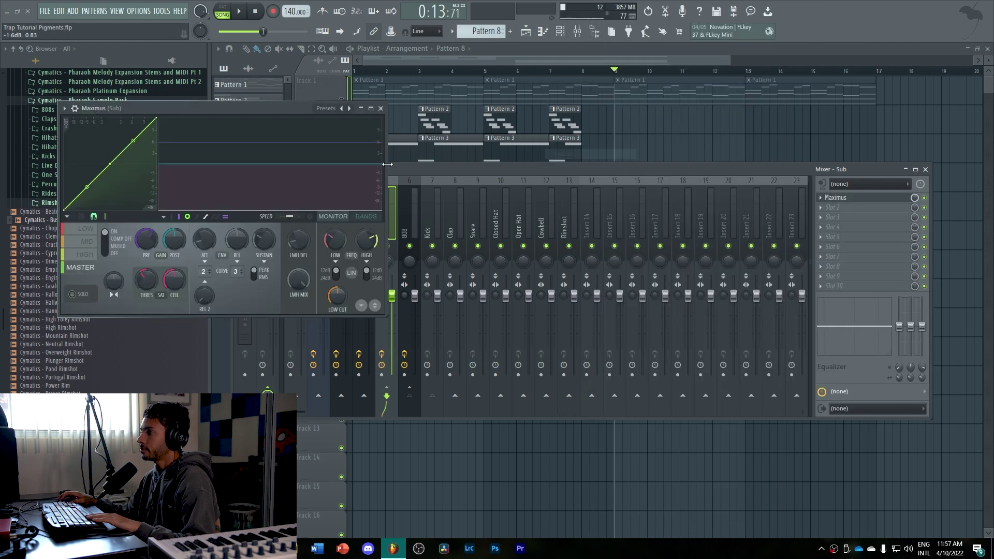
{"action": "left_click", "coordinate": [343, 108]}
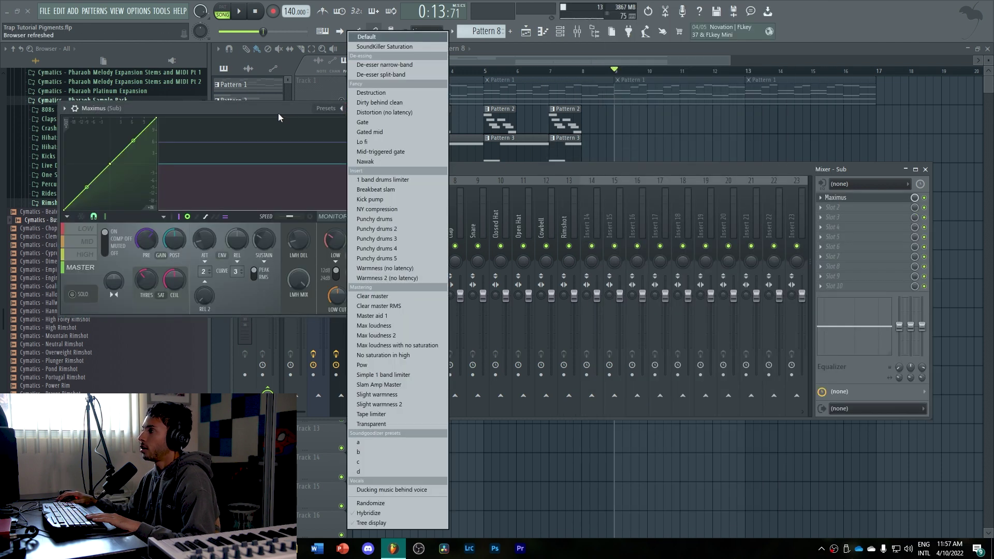
{"action": "key", "text": "Return"}
{"action": "left_click_drag", "start_coordinate": [254, 115], "coordinate": [548, 145]}
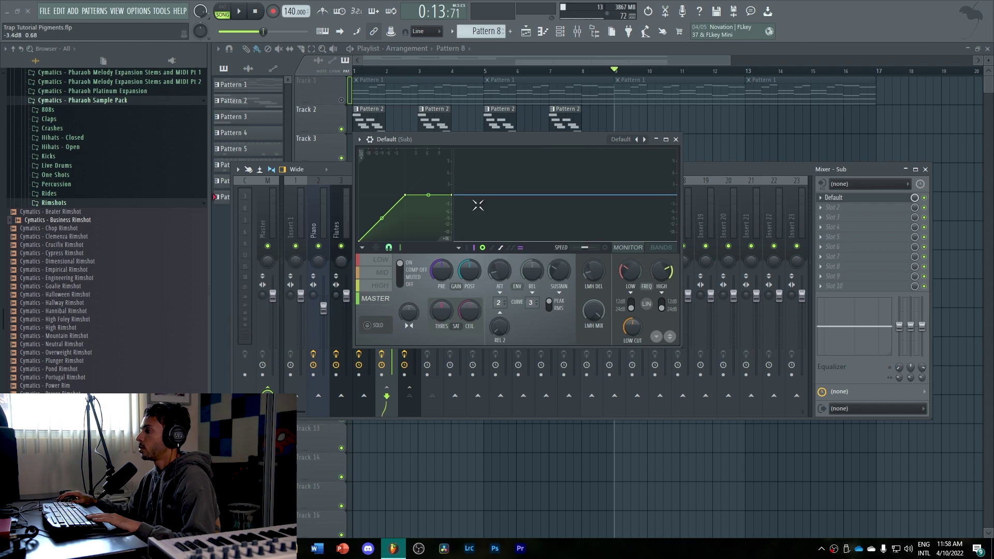
Set Maximus's Mid band to Comp Off, straighten the Master curve into a diagonal and turn up its saturation threshold and ceiling
{"action": "left_click", "coordinate": [386, 271]}
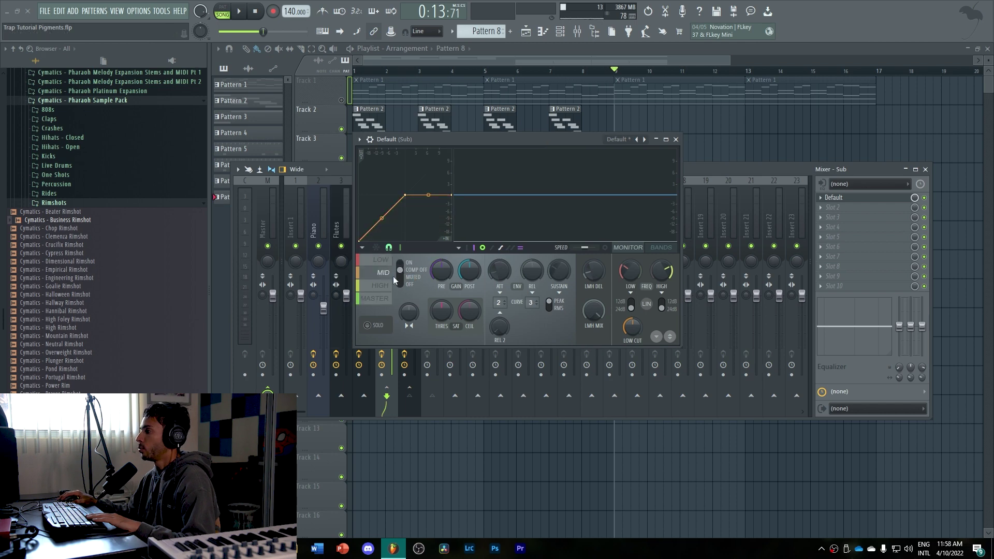
{"action": "left_click", "coordinate": [406, 279]}
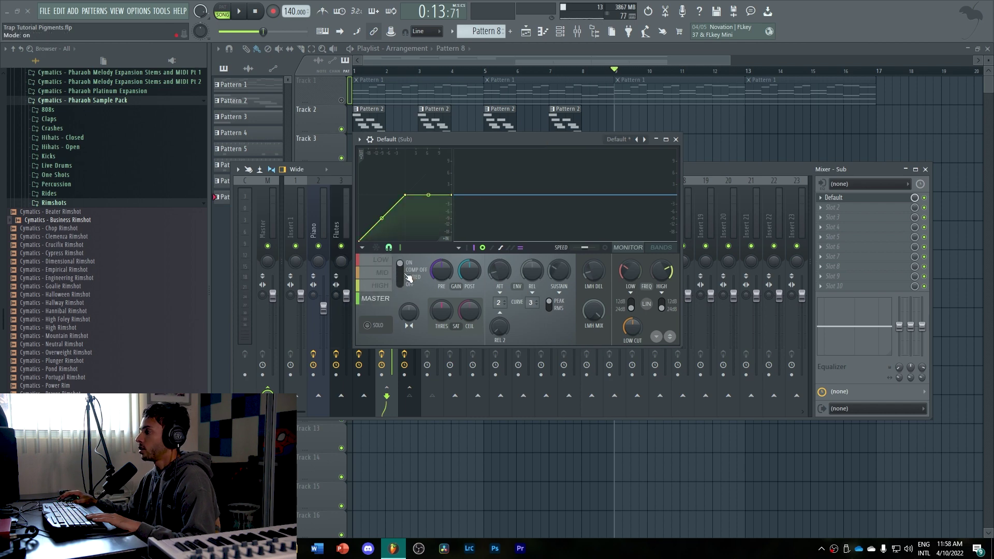
{"action": "left_click_drag", "start_coordinate": [453, 196], "coordinate": [486, 118]}
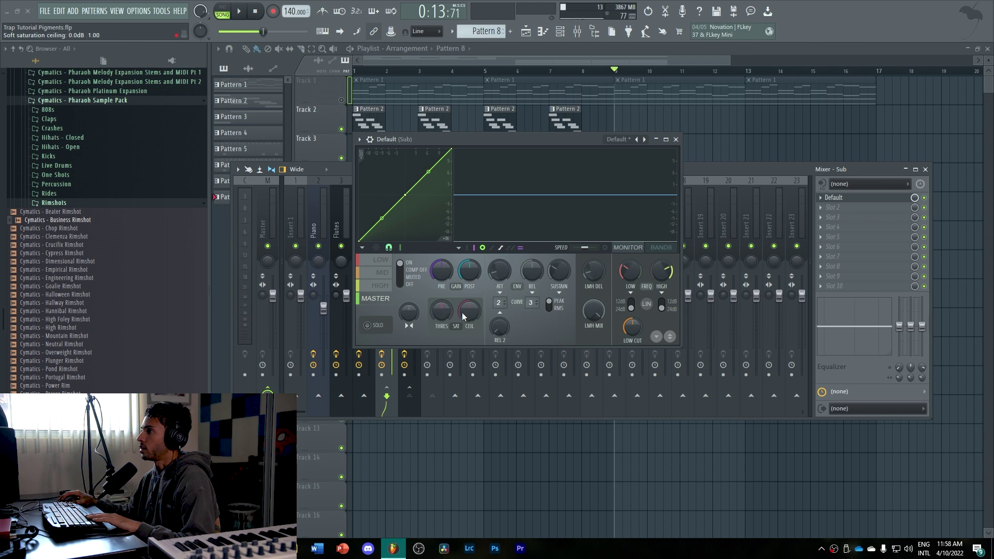
{"action": "left_click_drag", "start_coordinate": [443, 316], "coordinate": [443, 311]}
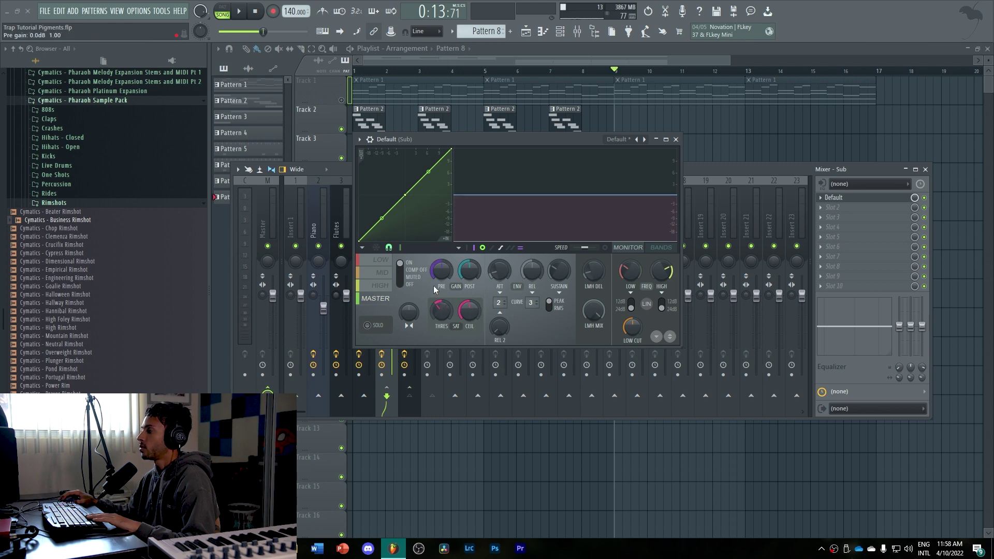
Raise Maximus's master pre gain to about 3.5 dB while listening to the beat, and close the plugin
{"action": "key", "text": "space"}
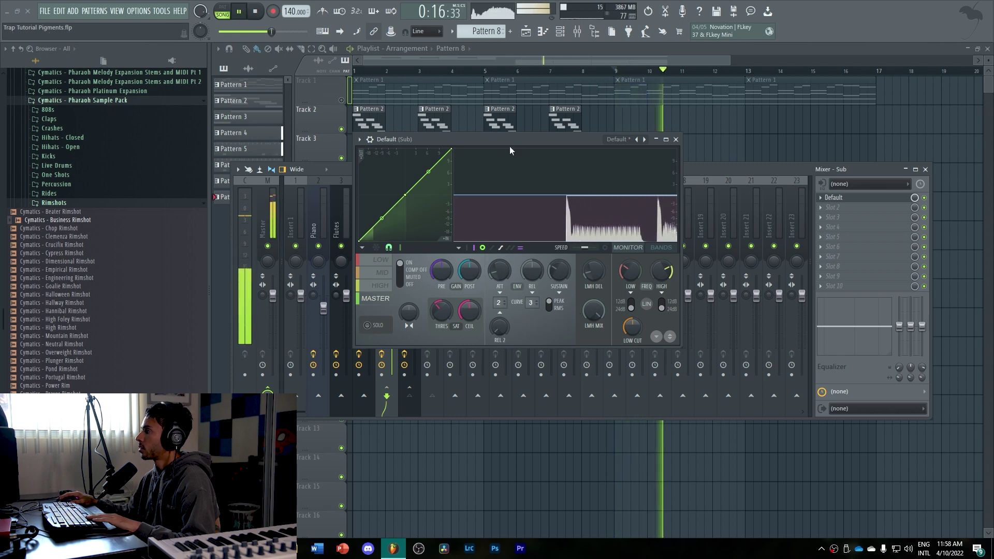
{"action": "key", "text": "space"}
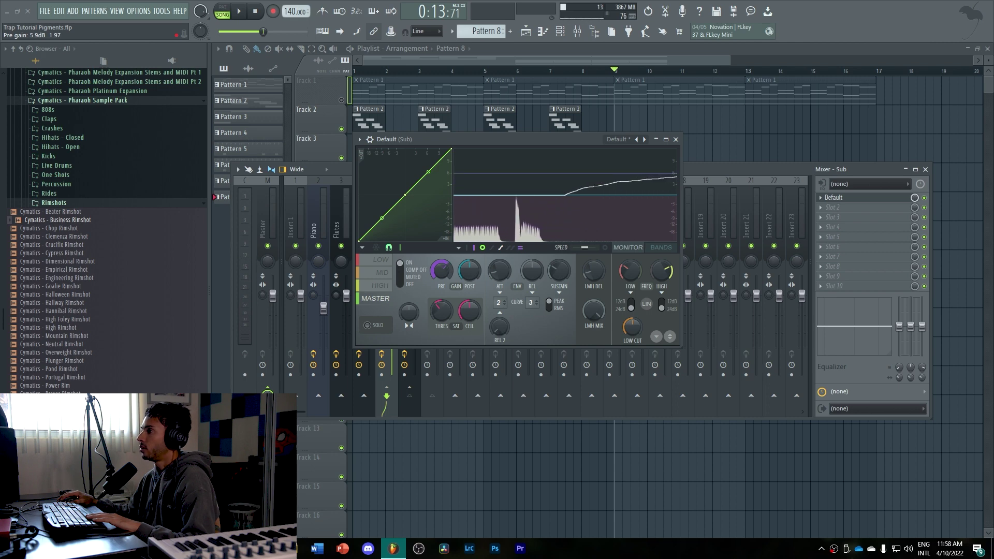
{"action": "key", "text": "space"}
{"action": "left_click_drag", "start_coordinate": [444, 270], "coordinate": [444, 282]}
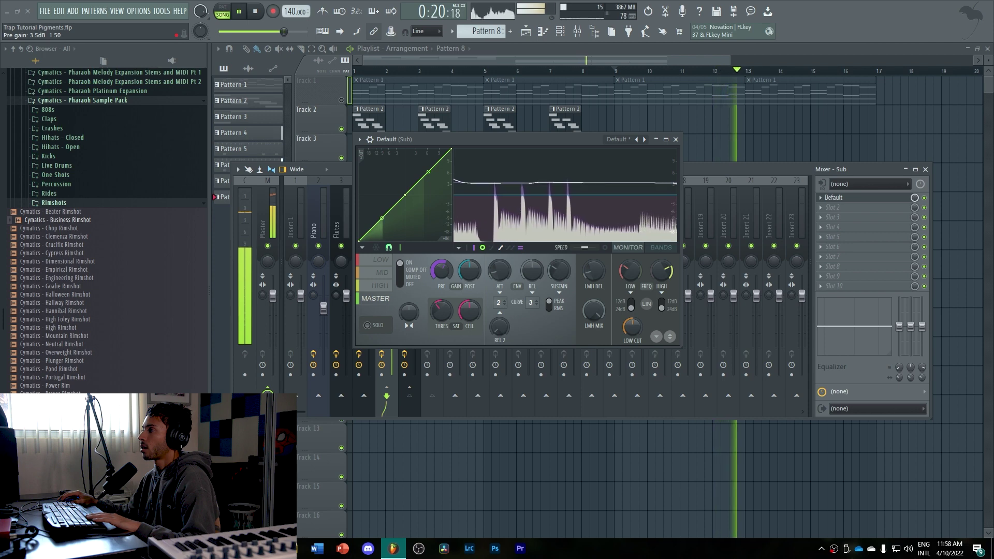
{"action": "key", "text": "space"}
{"action": "left_click", "coordinate": [675, 139]}
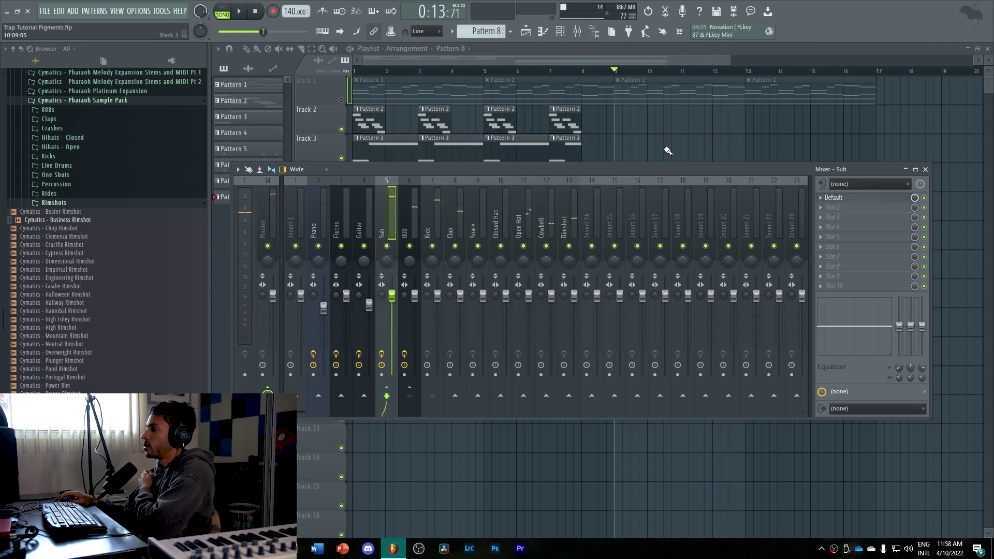
During playback, lower the Sub fader to about 84%, the Snare slightly and the Cowbell to about 75%, then close the mixer
{"action": "key", "text": "space"}
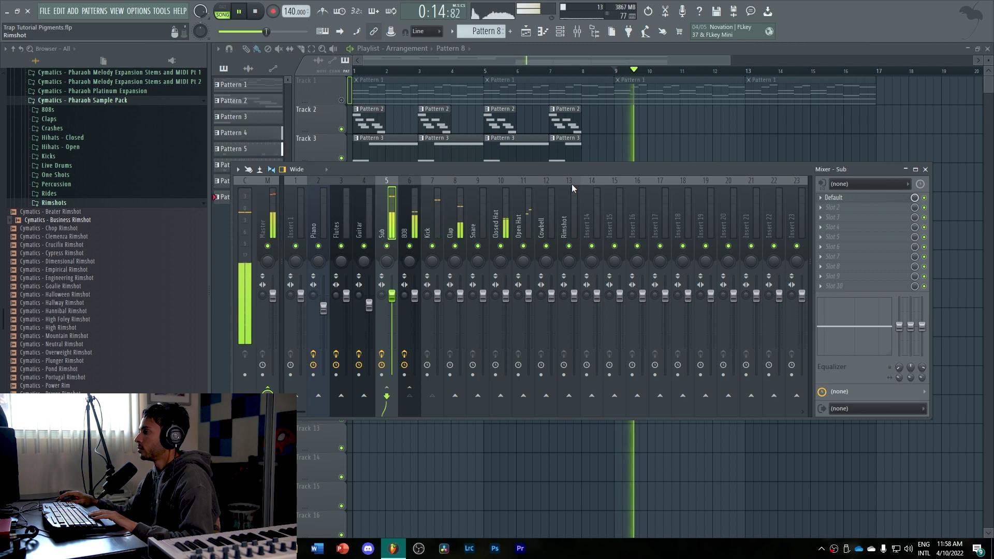
{"action": "left_click", "coordinate": [457, 220]}
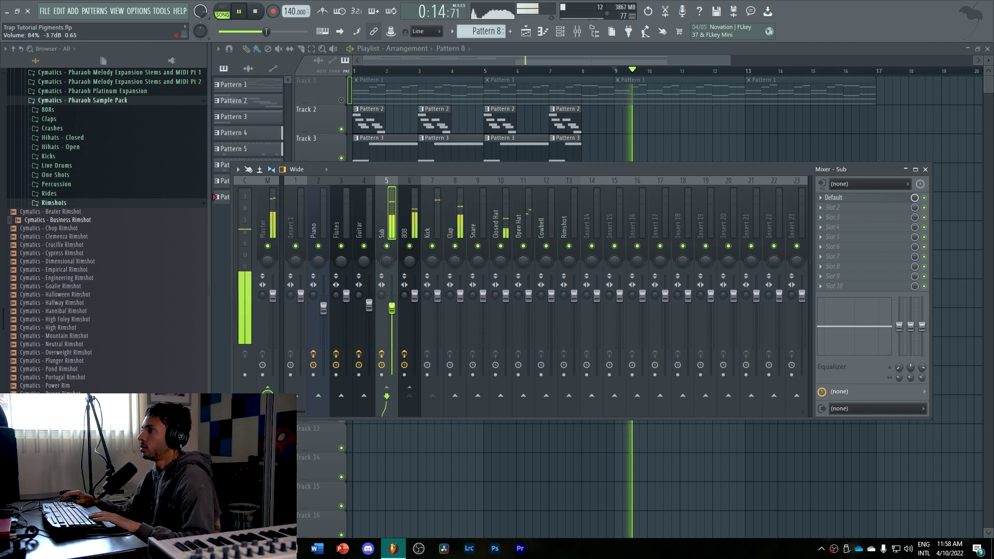
{"action": "left_click_drag", "start_coordinate": [268, 32], "coordinate": [279, 32]}
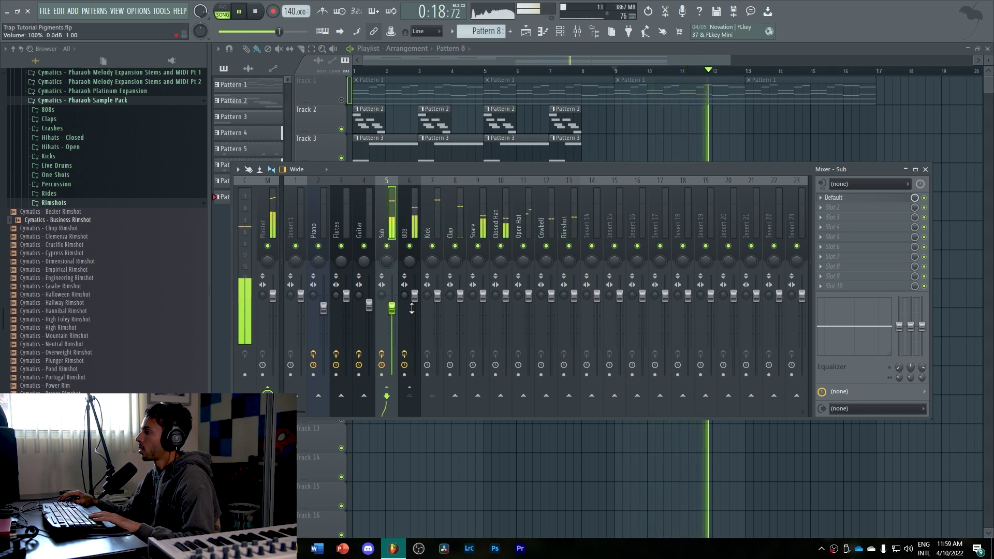
{"action": "left_click_drag", "start_coordinate": [483, 295], "coordinate": [483, 302]}
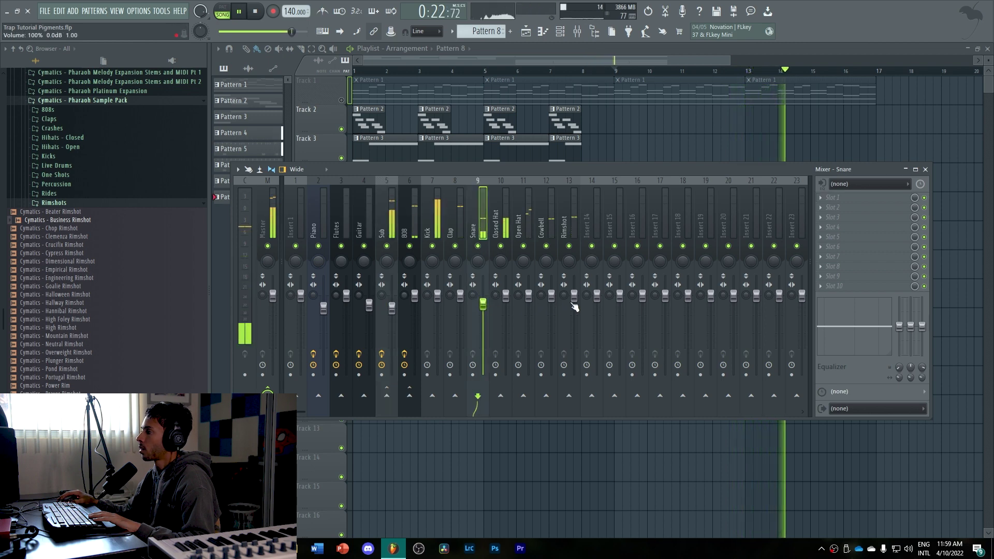
{"action": "left_click_drag", "start_coordinate": [551, 295], "coordinate": [551, 309]}
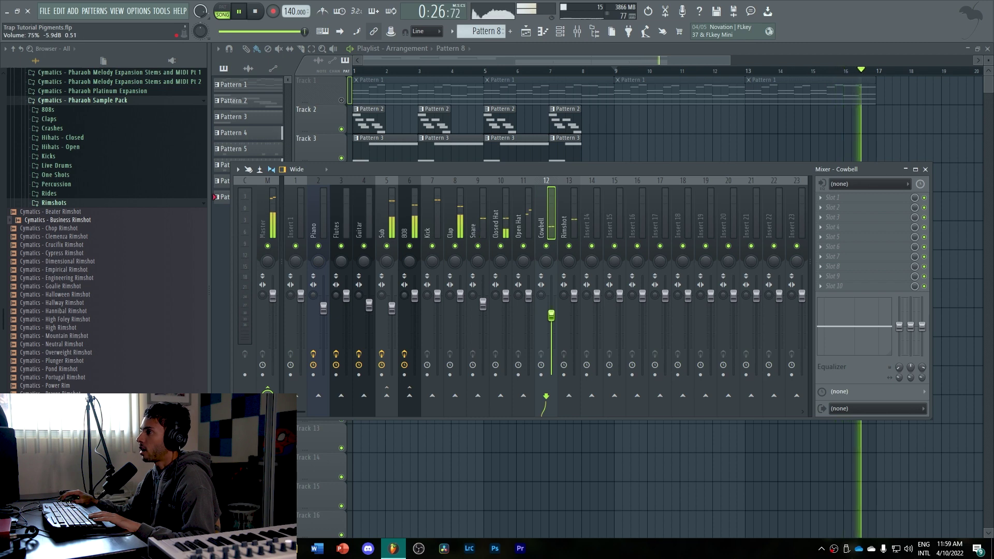
{"action": "key", "text": "F9"}
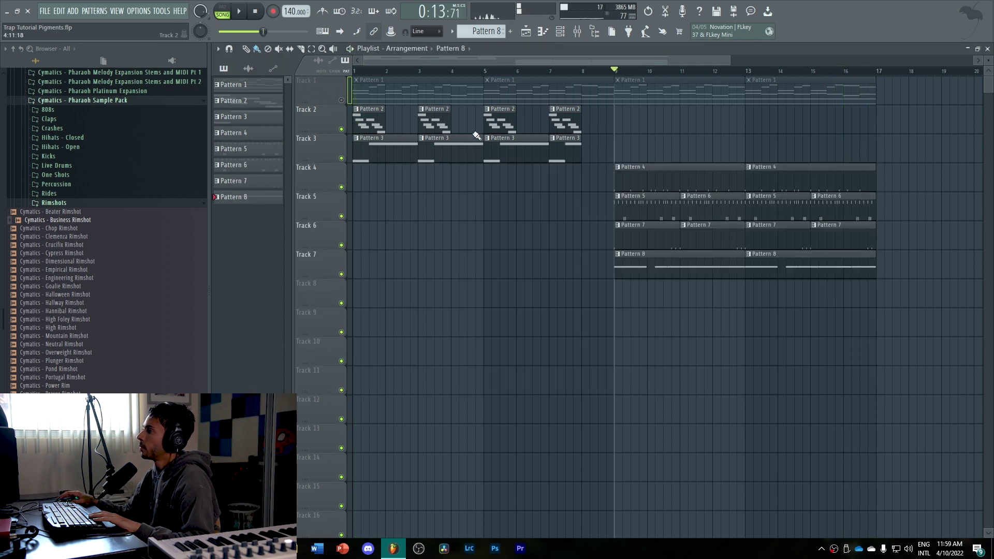
Unmute playlist Track 1 so its melody plays with the drums and 808, and stop playback after listening
{"action": "left_click", "coordinate": [342, 100]}
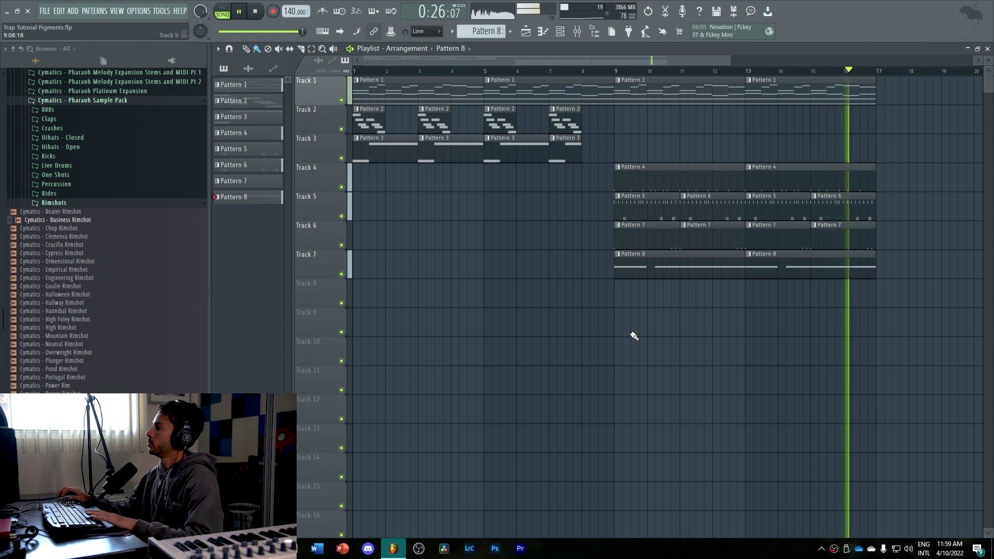
{"action": "key", "text": "space"}
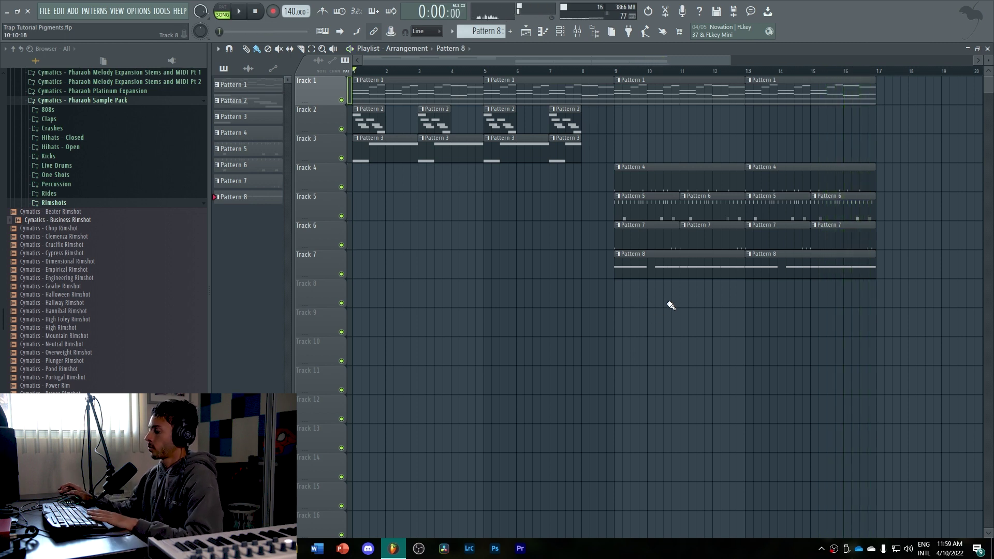